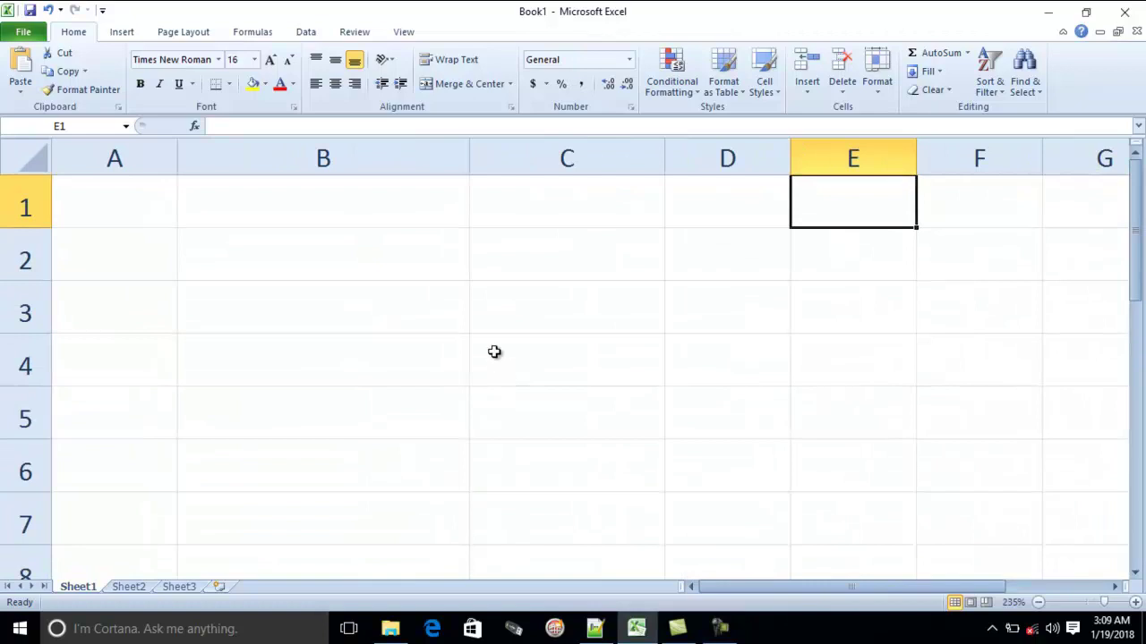
Scroll the empty Book1 sheet, try a scattered cell selection, then switch to the Page Layout ribbon
scroll(498, 313, "down", 4)
scroll(510, 313, "up", 2)
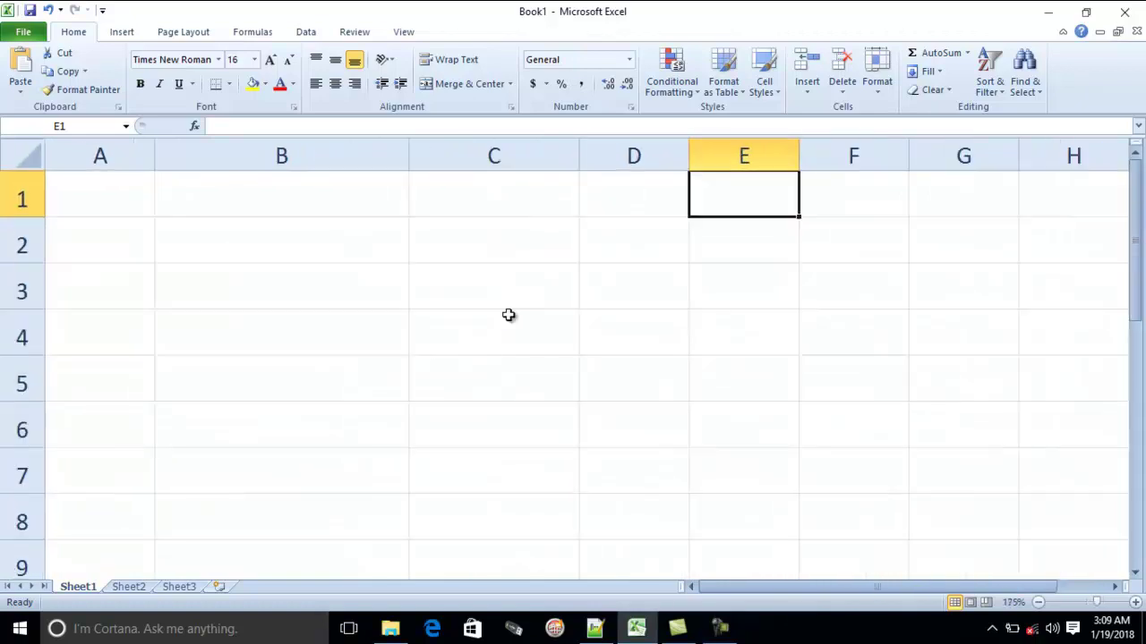
scroll(505, 300, "down", 2)
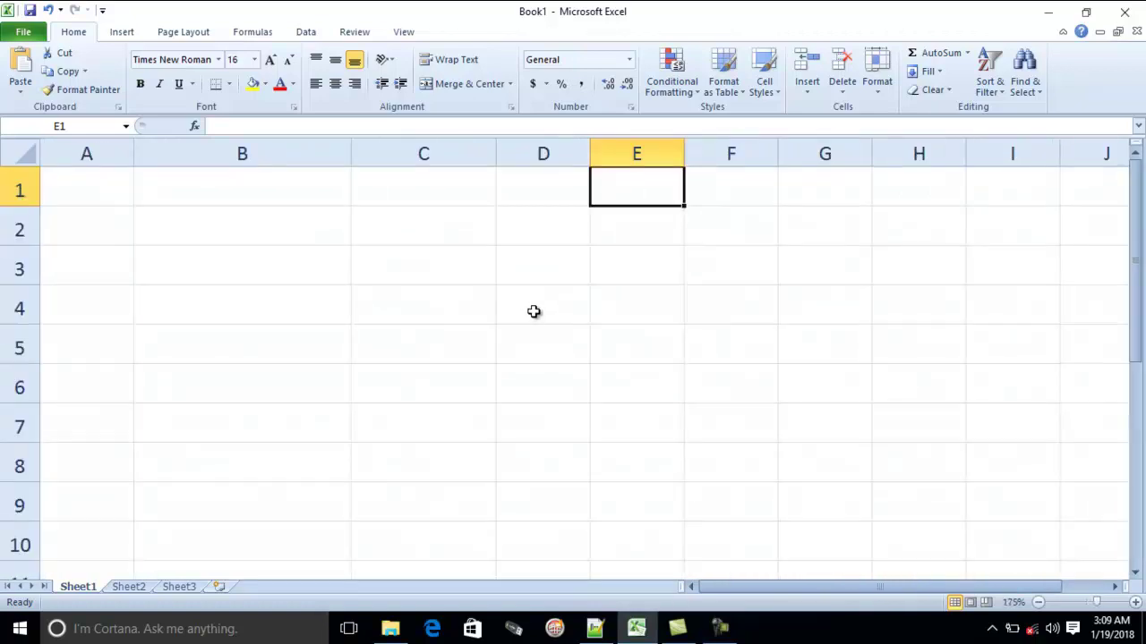
left_click(557, 268, "ctrl")
left_click(598, 312, "ctrl")
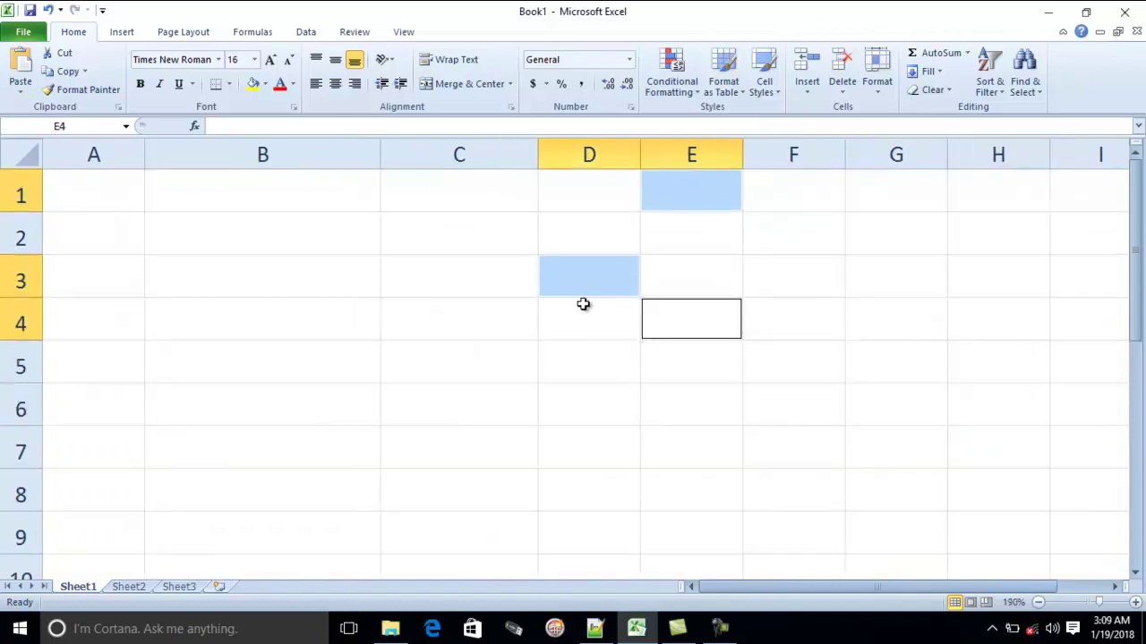
left_click(583, 304)
scroll(362, 243, "up", 4)
left_click(188, 34)
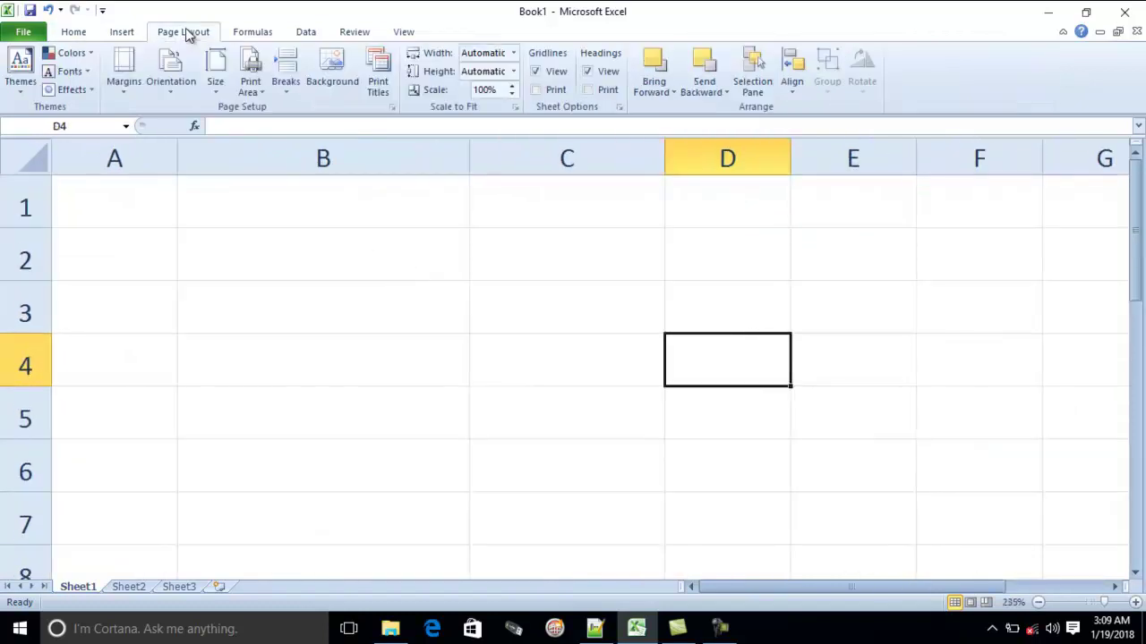
Set the left, right, top and bottom margins to 0.5 via Custom Margins
left_click(139, 94)
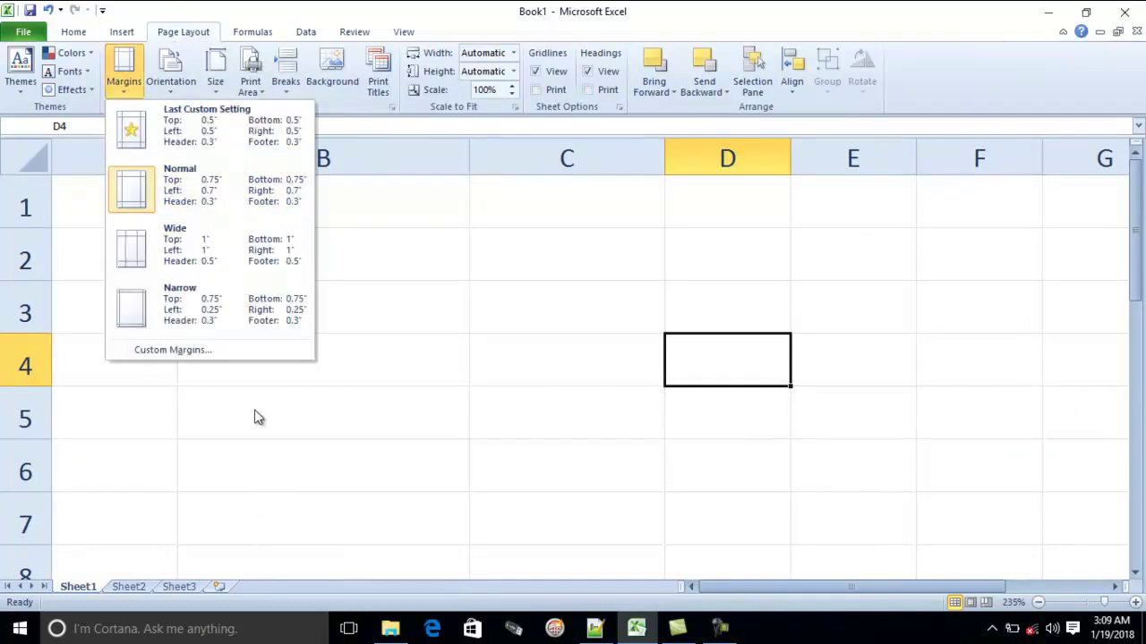
left_click(205, 350)
left_click_drag(767, 184, 535, 133)
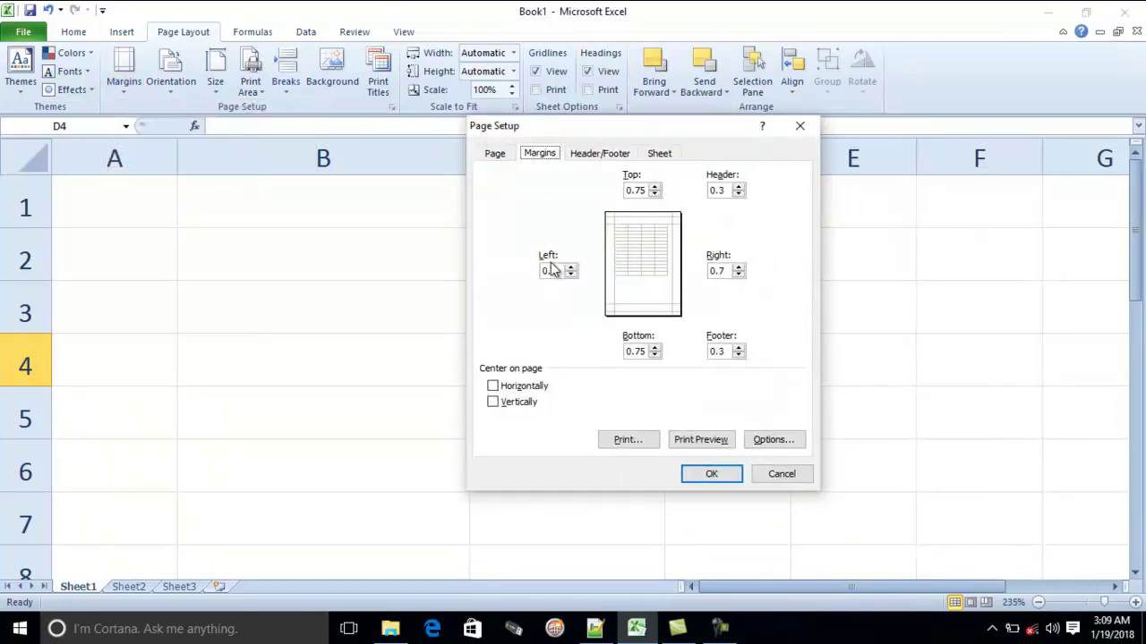
double_click(551, 270)
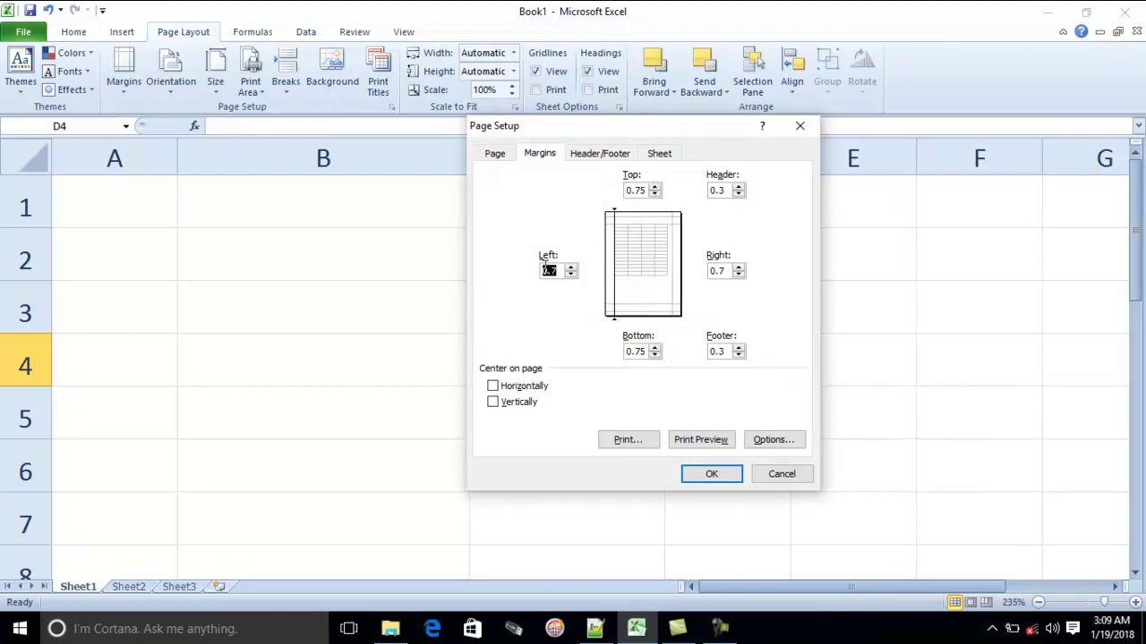
key("Tab")
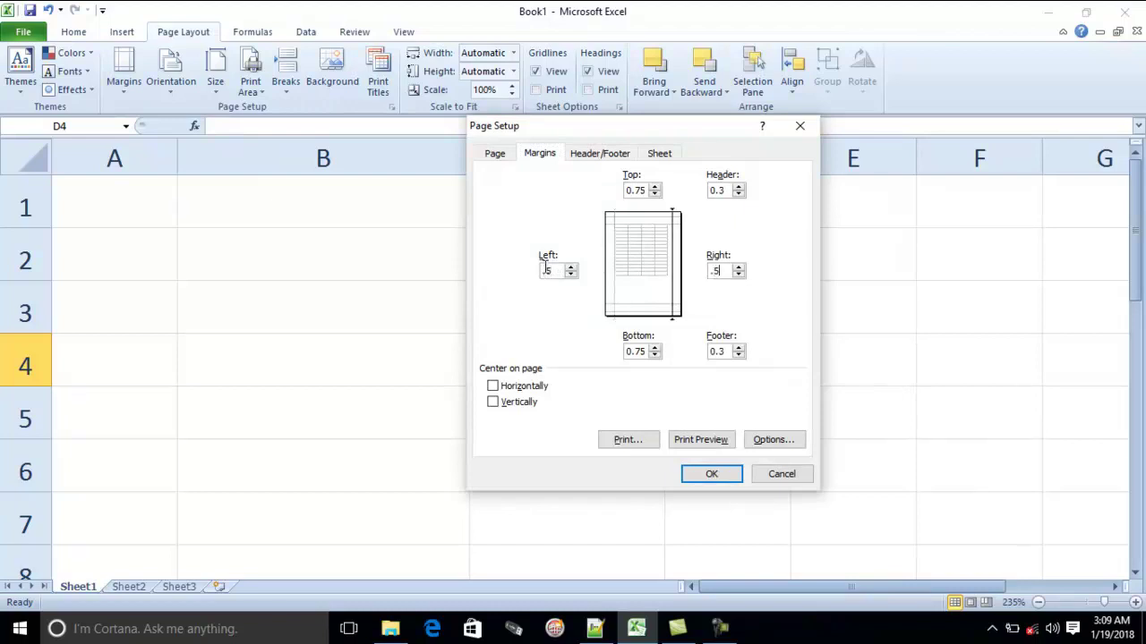
left_click(628, 189)
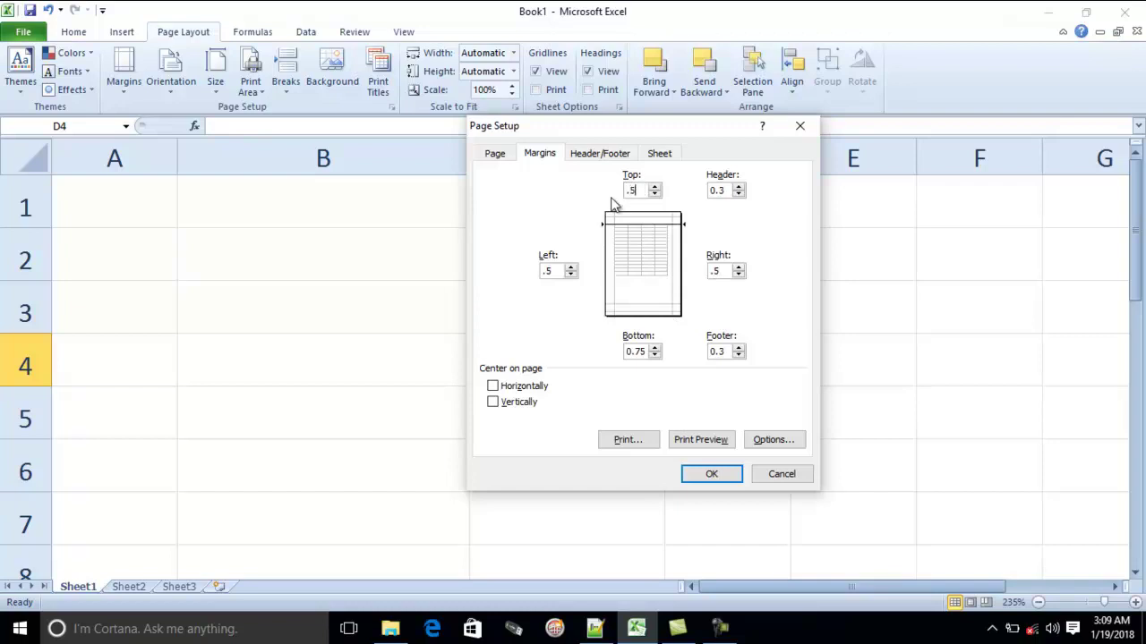
double_click(629, 352)
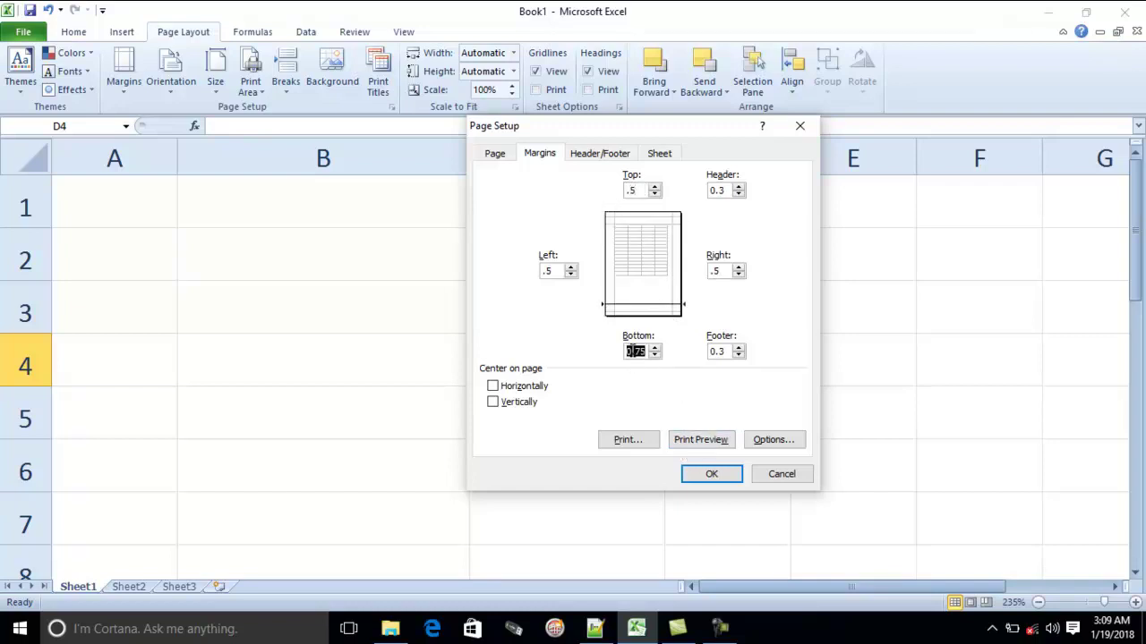
Make the page Landscape on Legal paper and apply the page setup
left_click(496, 154)
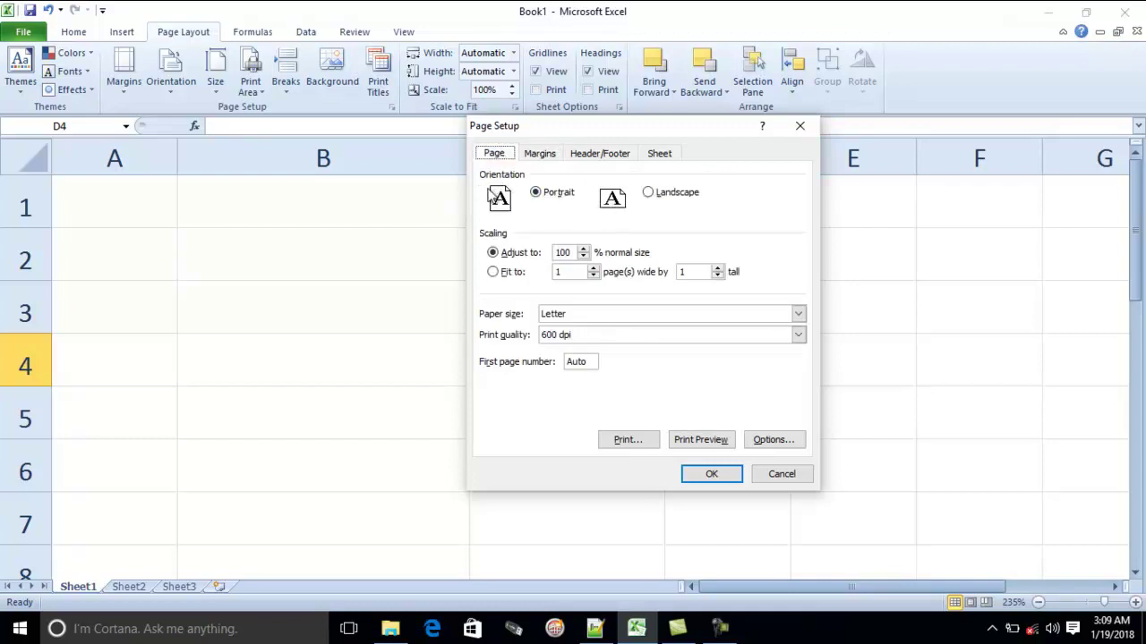
left_click(675, 196)
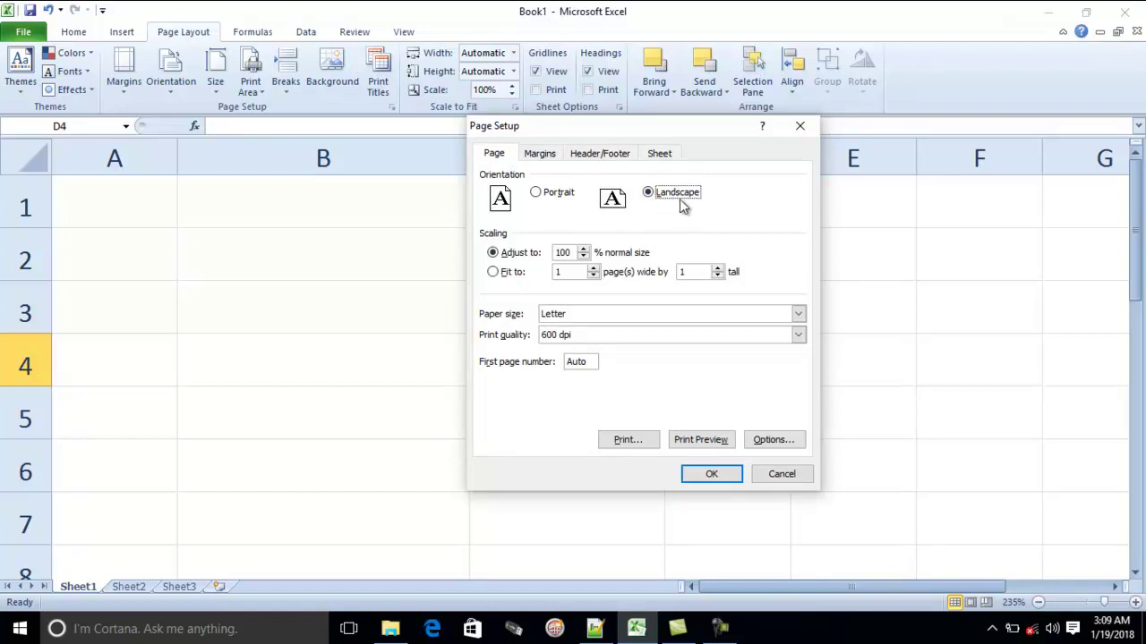
left_click(562, 318)
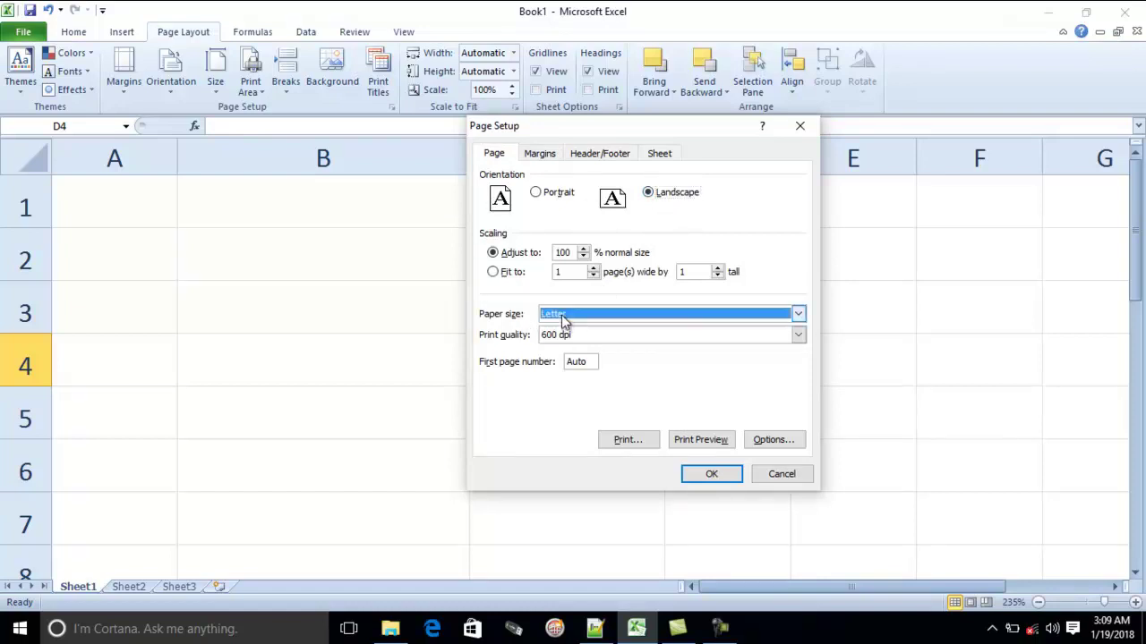
left_click(578, 351)
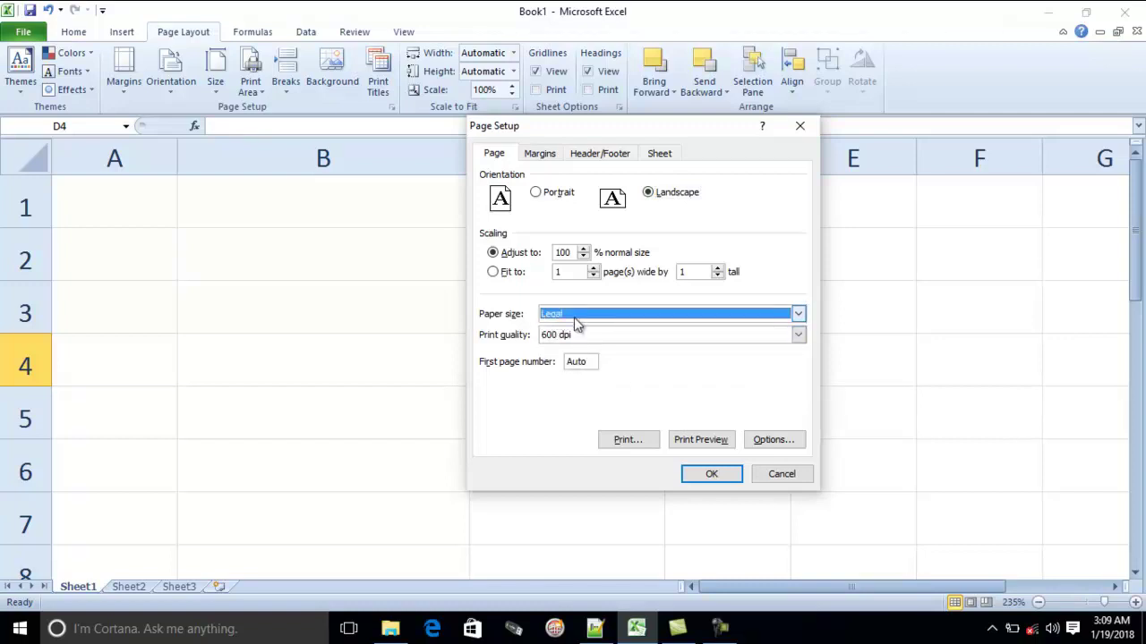
left_click(711, 474)
key("Left")
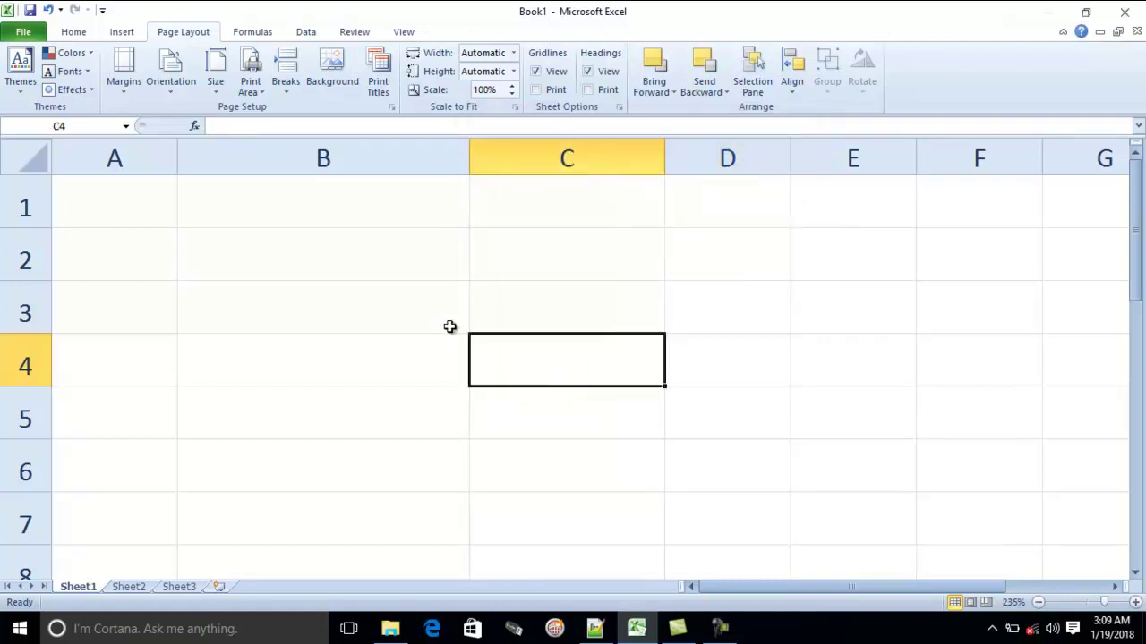
Set the whole sheet to Times New Roman, size 14
left_click(77, 34)
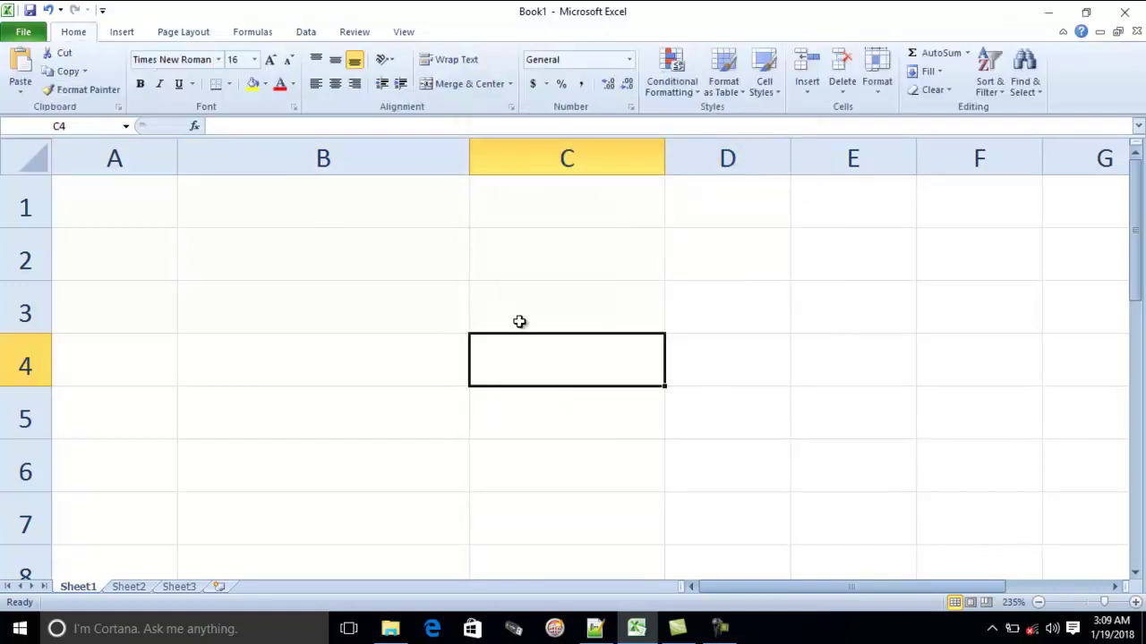
key("ctrl+a")
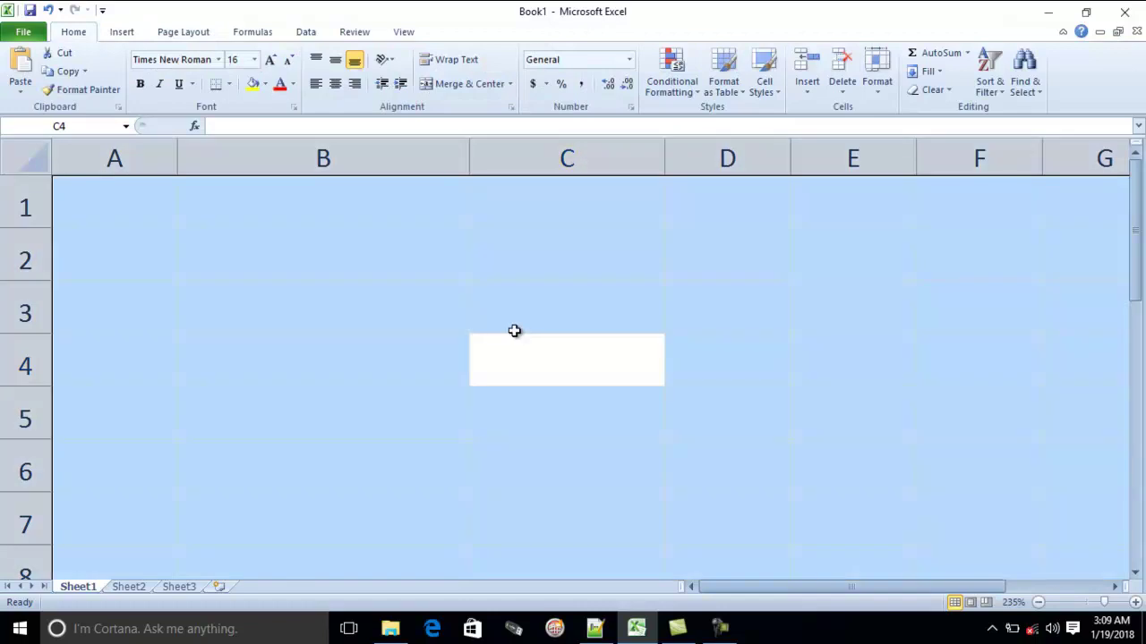
left_click(151, 64)
type("T")
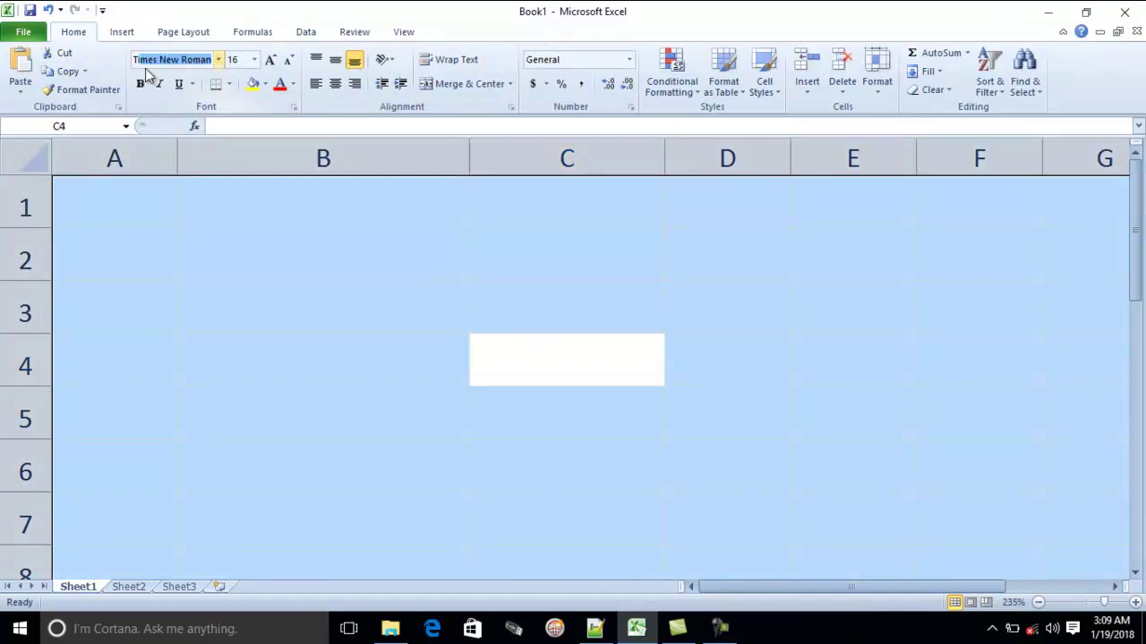
key("Tab")
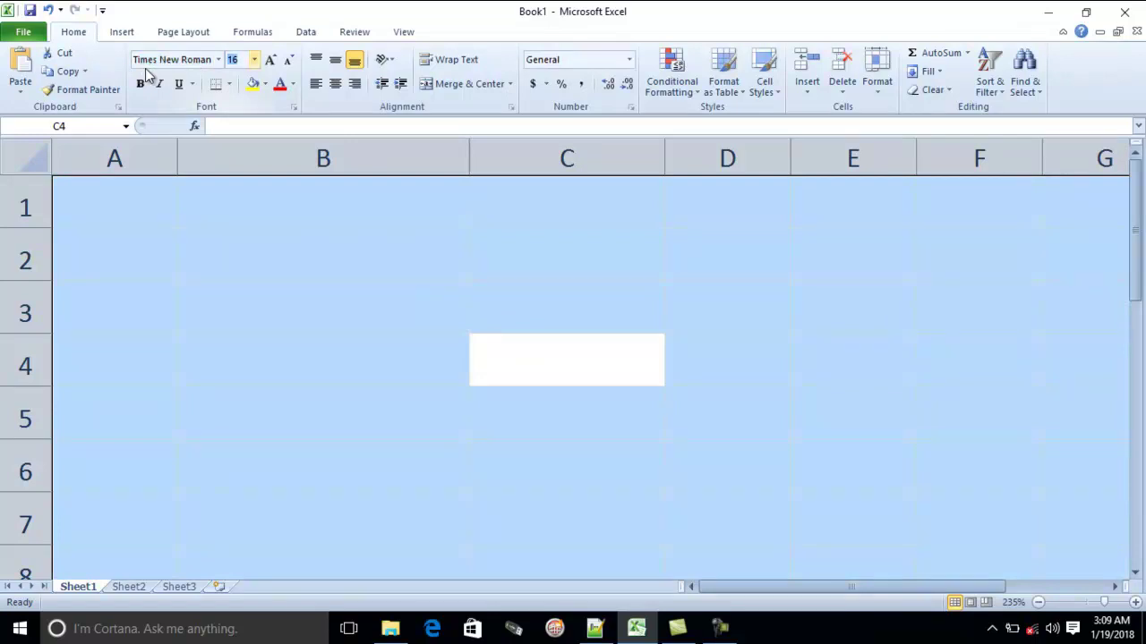
key("Return")
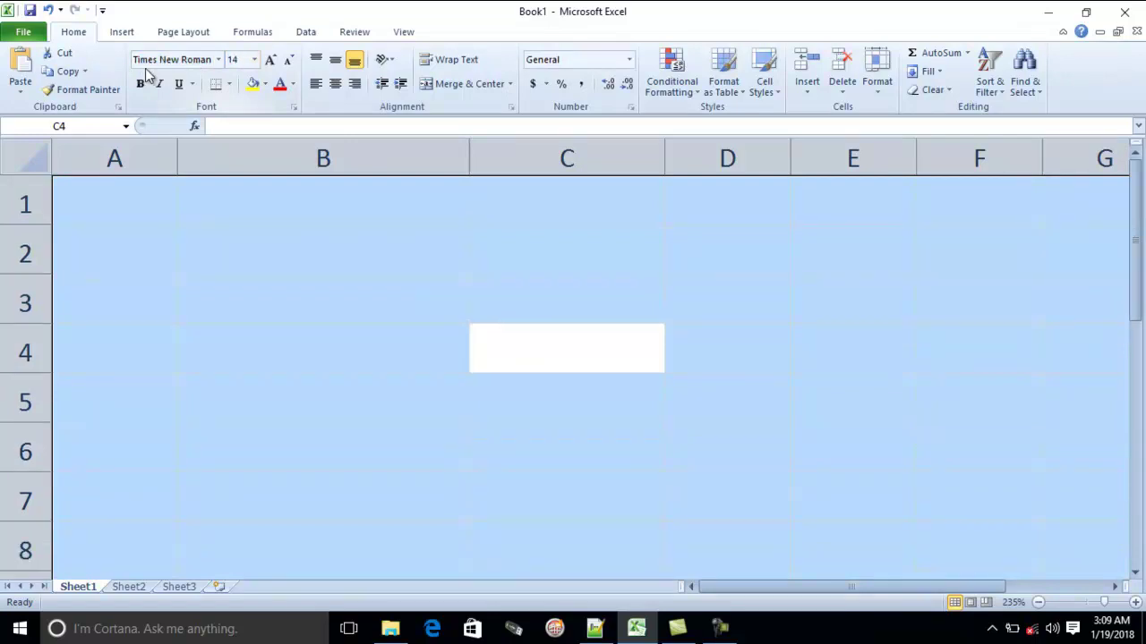
left_click(350, 251)
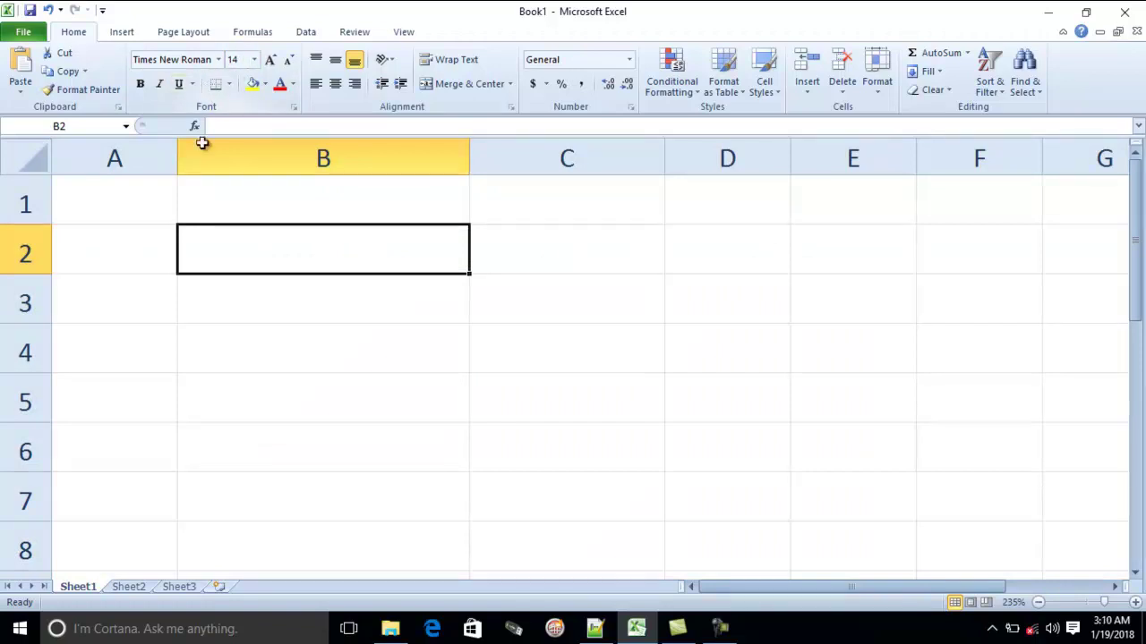
Give cell B2 the Arial font at size 12, correcting the misspelled font name
left_click(182, 61)
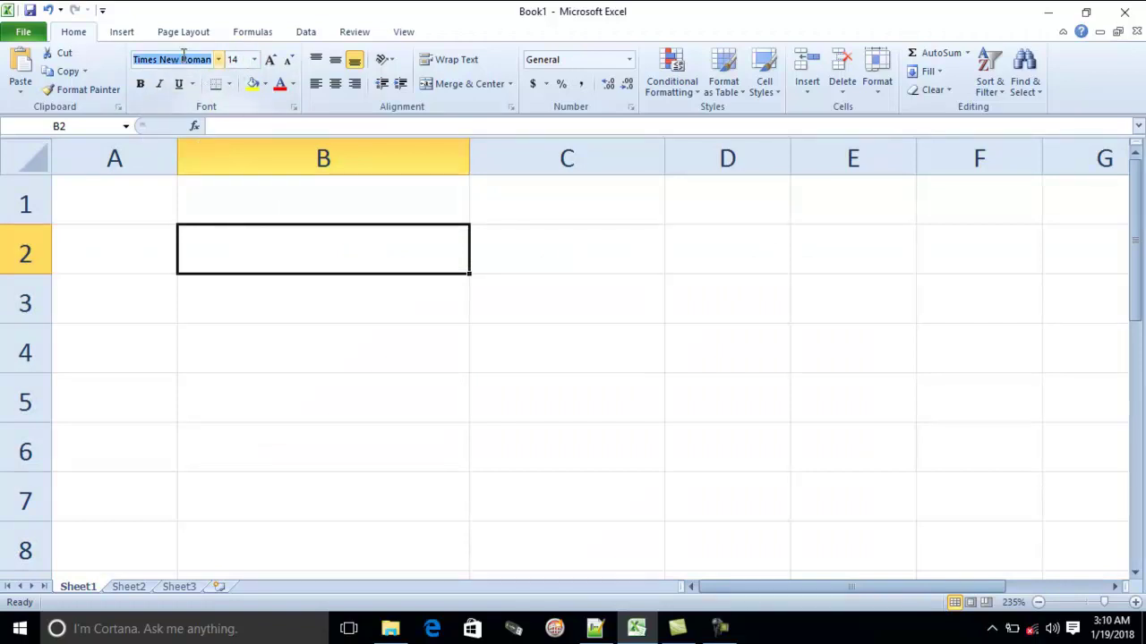
type("Aril")
key("Tab")
left_click(183, 56)
type("Arial")
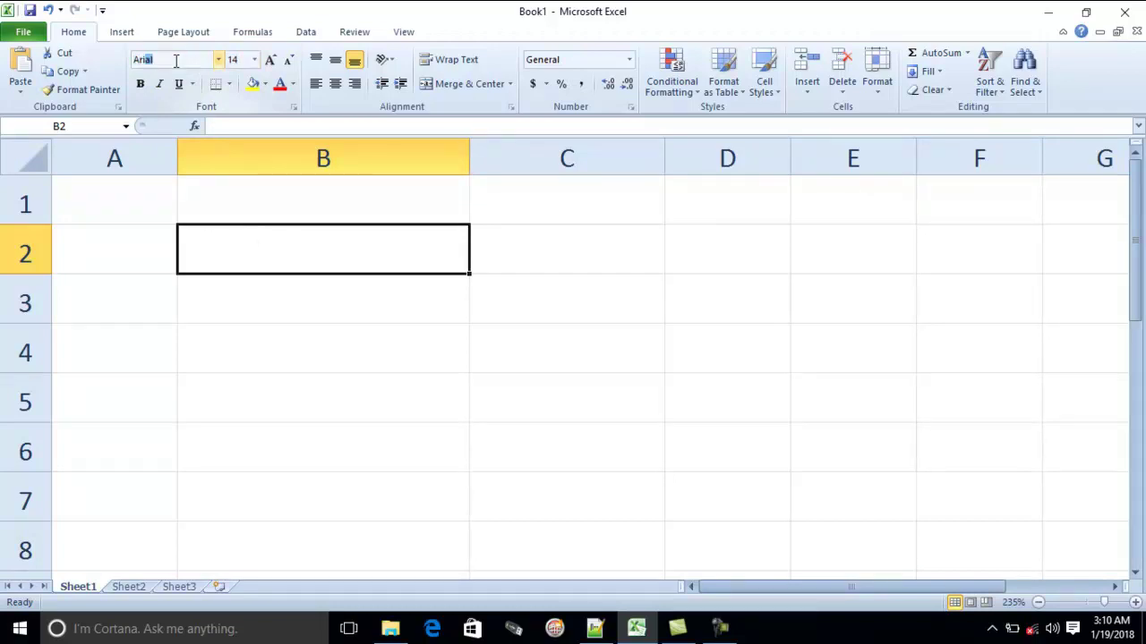
key("Tab")
type("12")
key("Return")
Check the fonts of cells B5, C2 and the whole sheet
left_click(697, 385)
left_click(225, 384)
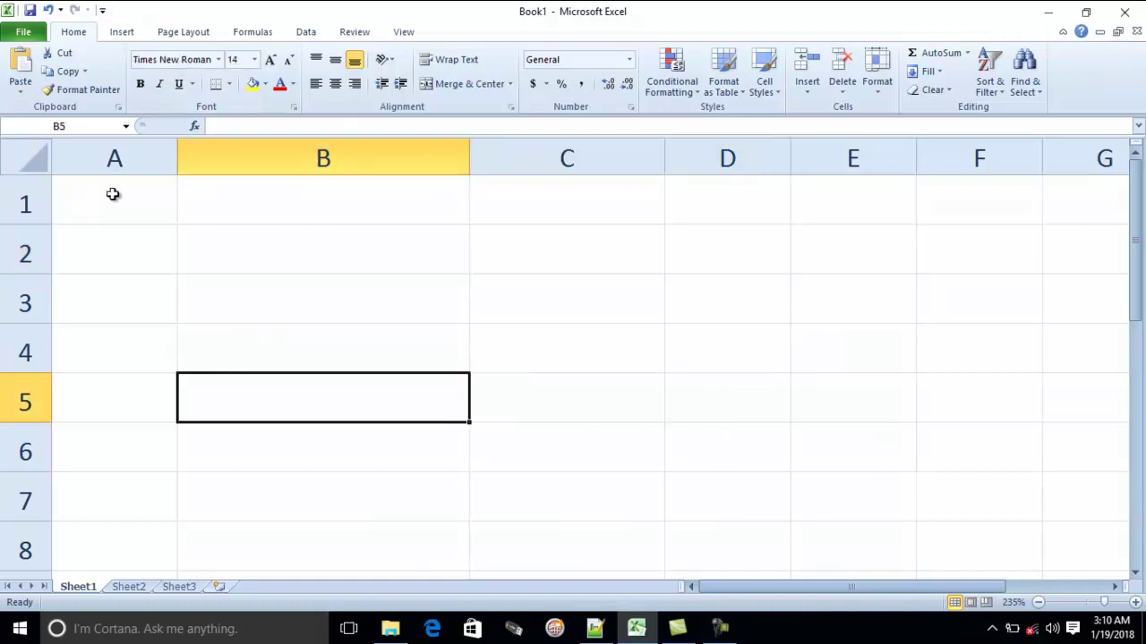
left_click(574, 255)
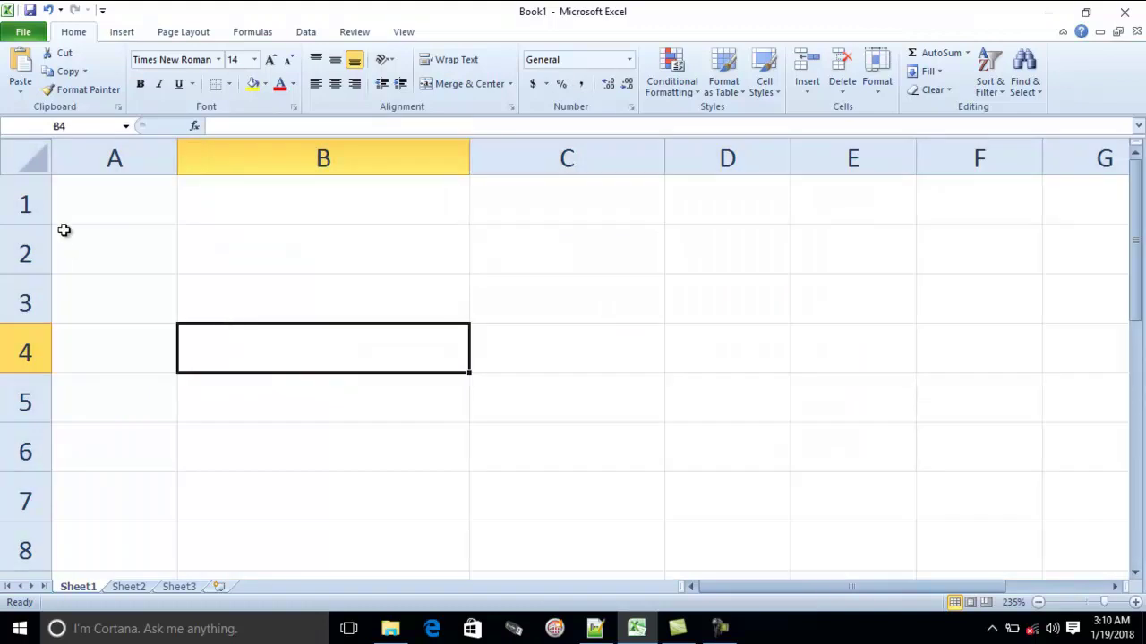
left_click(27, 158)
left_click(206, 61)
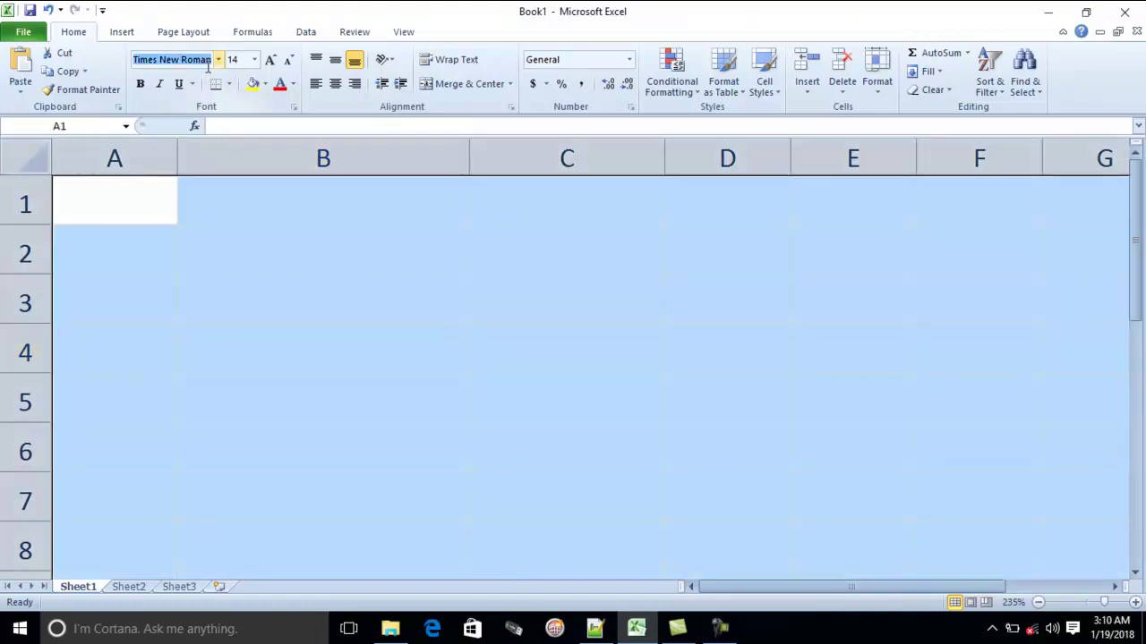
key("Tab")
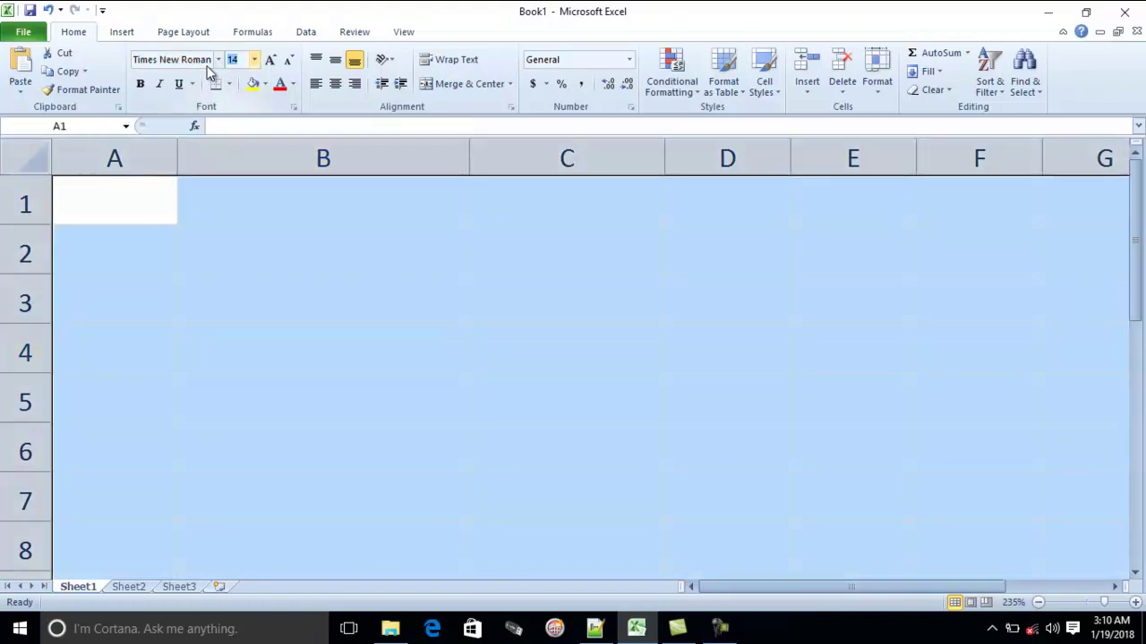
left_click(220, 182)
Enter the company name 'BSRM Steels Millst Ltd' in G1, fixing typos along the way
scroll(463, 304, "down", 12)
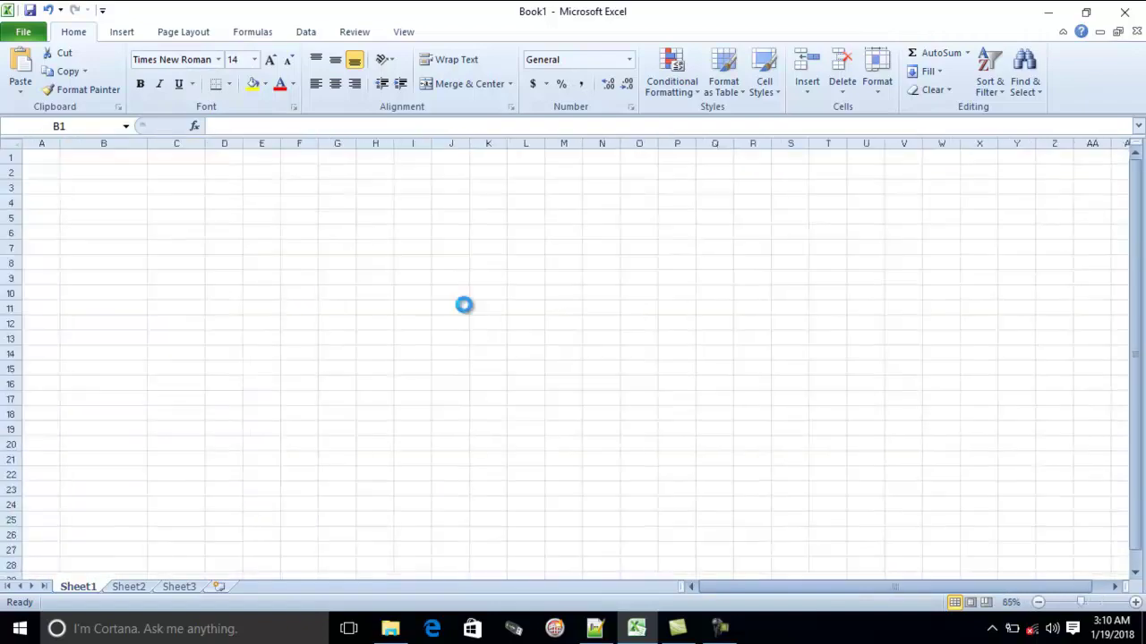
scroll(432, 279, "up", 1)
left_click(348, 162)
scroll(561, 361, "up", 8)
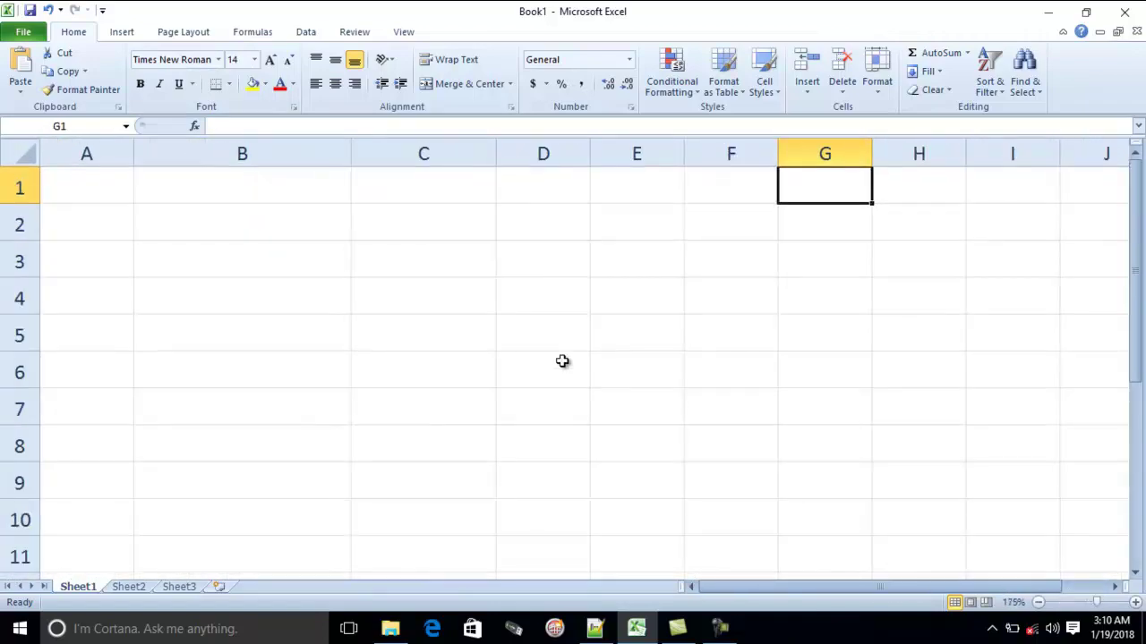
type("BSRM Sts")
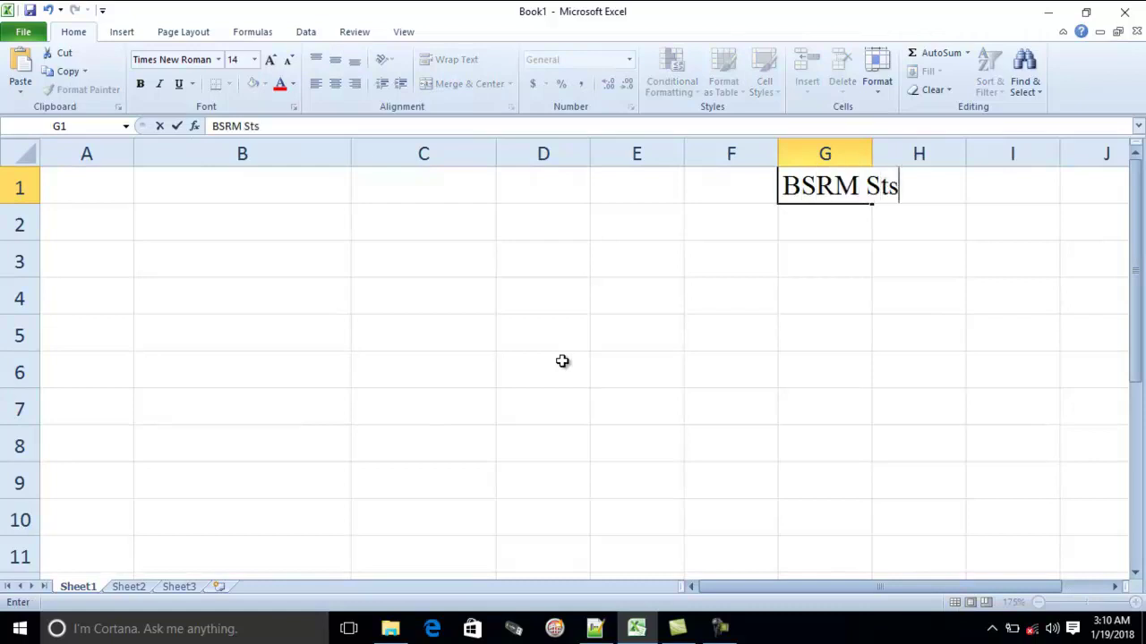
key("BackSpace")
type("el")
type("el ")
type(" Mi8ll")
key("BackSpace")
key("BackSpace")
key("BackSpace")
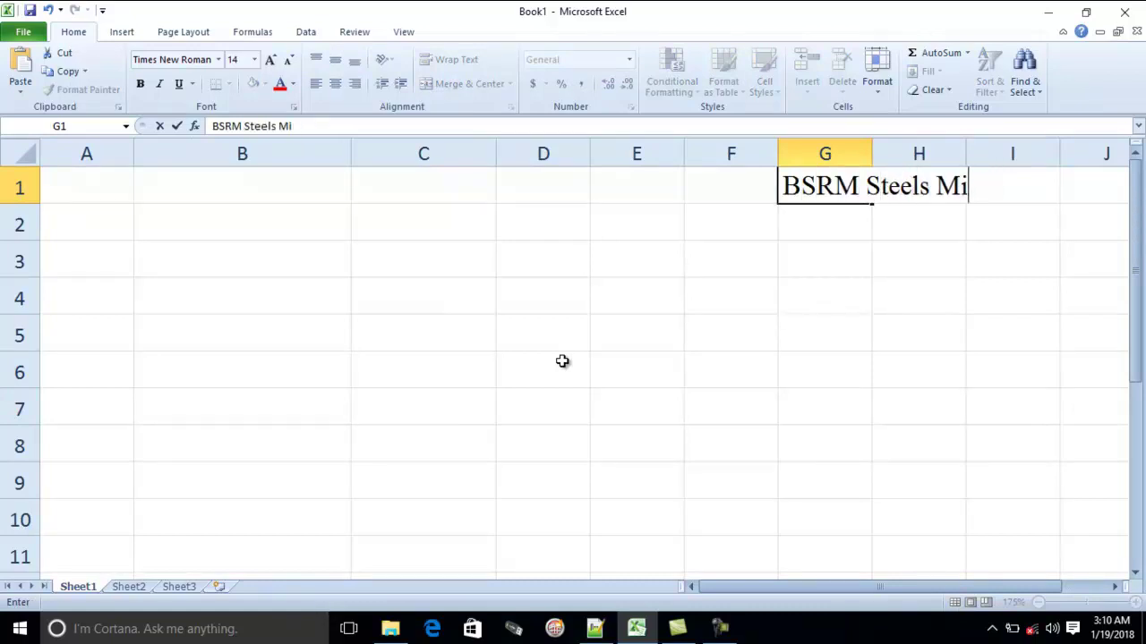
type("llst Ltd")
key("Return")
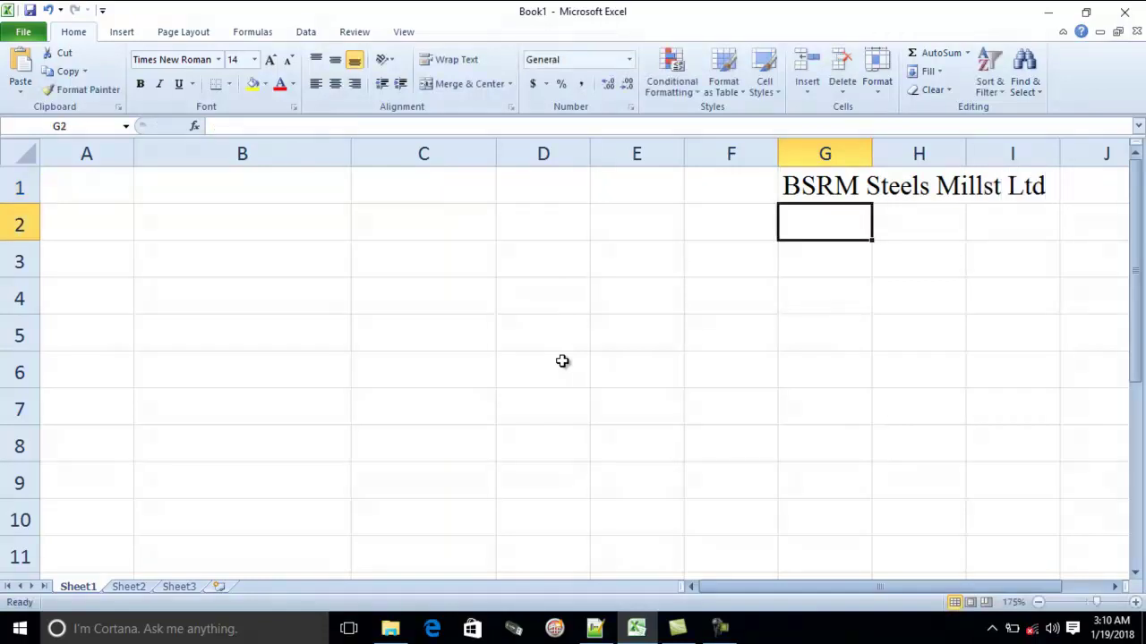
Enter the address 'Kumira, Sitakund, Chittaogng' in G2
type("Ku")
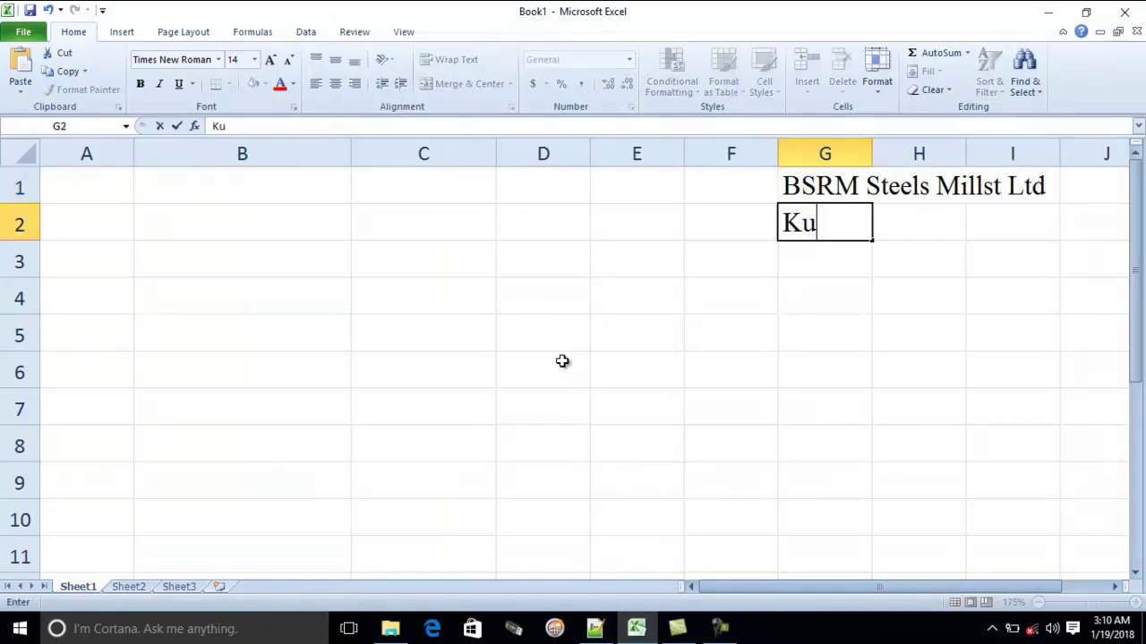
type("mira, Sitaku")
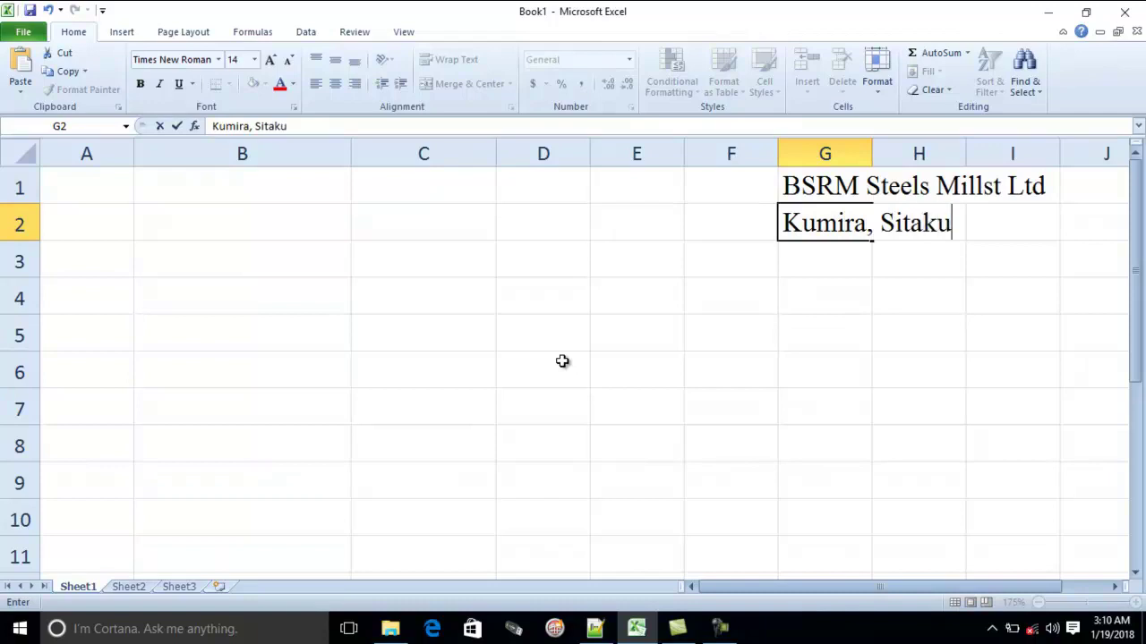
type("nd, Chittaogng")
key("Return")
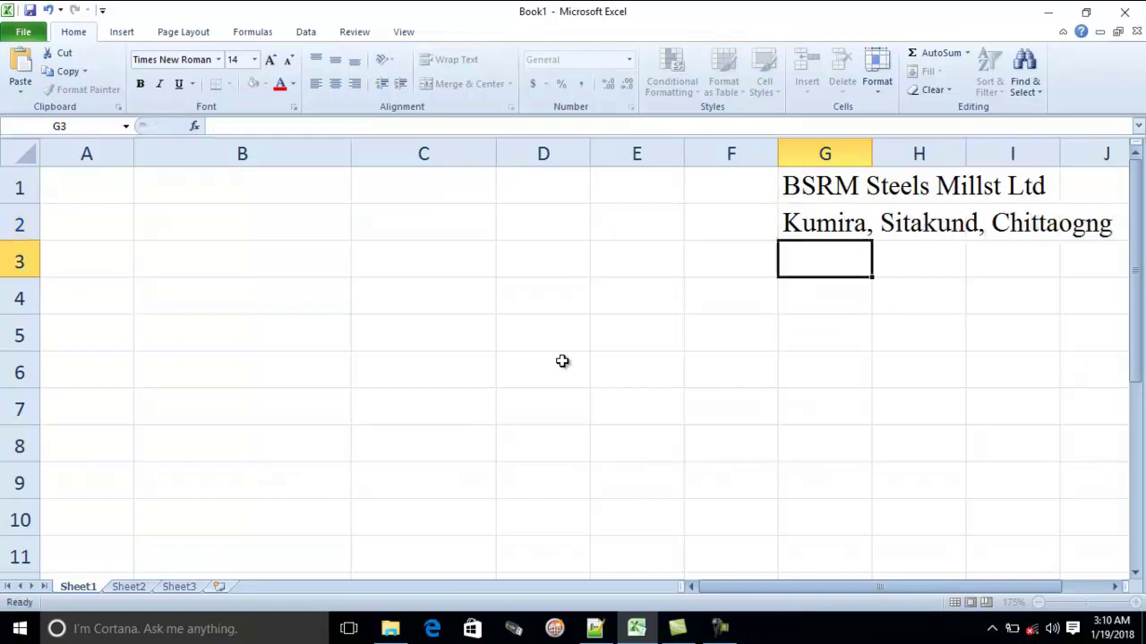
scroll(815, 284, "down", 2)
Centre the two header lines across G1:J2
scroll(815, 285, "down", 1)
left_click_drag(588, 173, 806, 199)
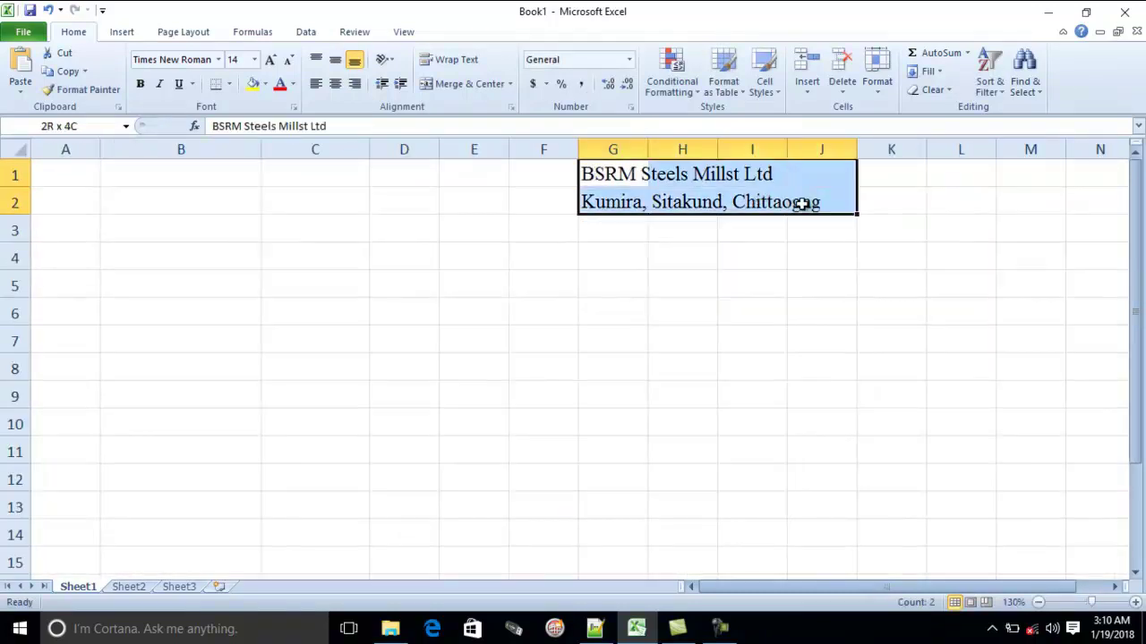
left_click(330, 84)
left_click(465, 192)
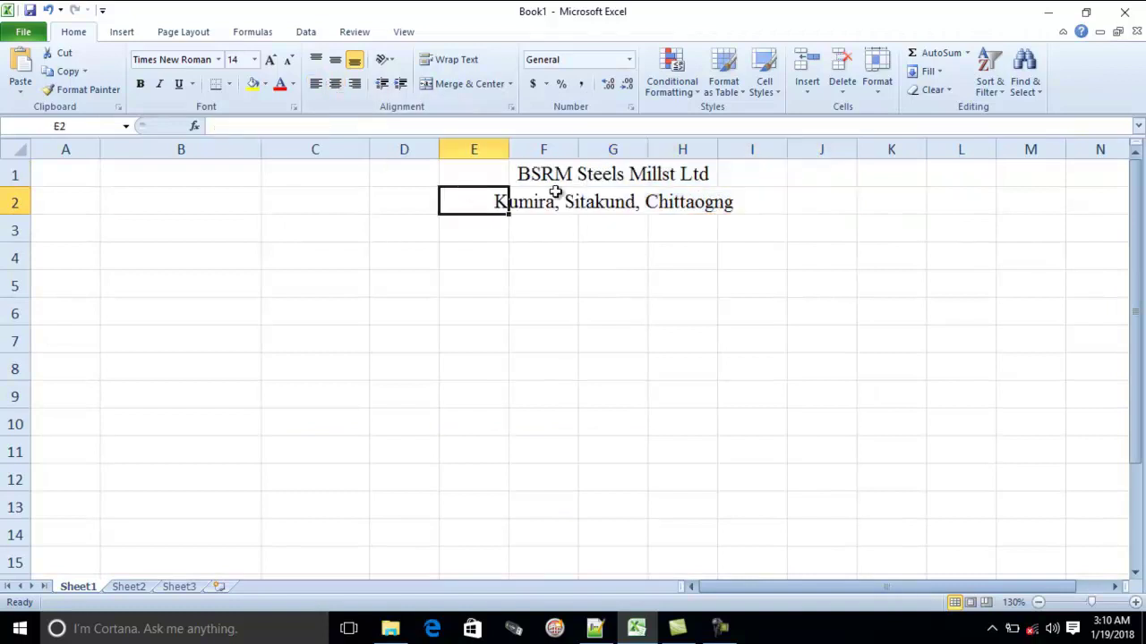
Enlarge the company name in F1:H1 by two font sizes and make it bold
left_click_drag(522, 170, 692, 170)
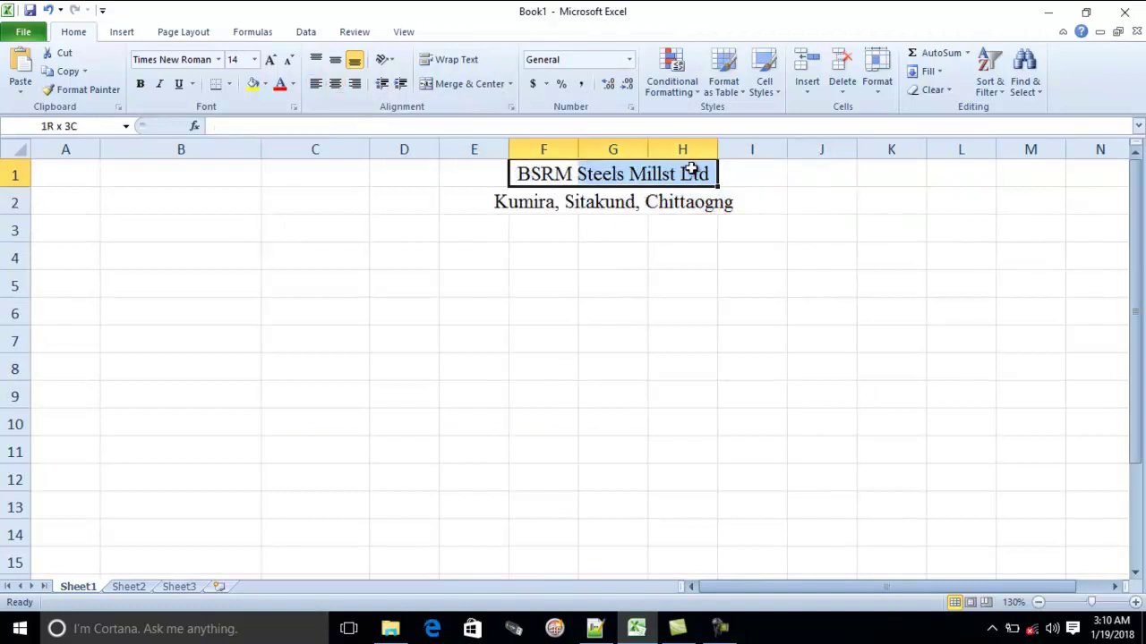
left_click(270, 59)
left_click(270, 59)
left_click(270, 59)
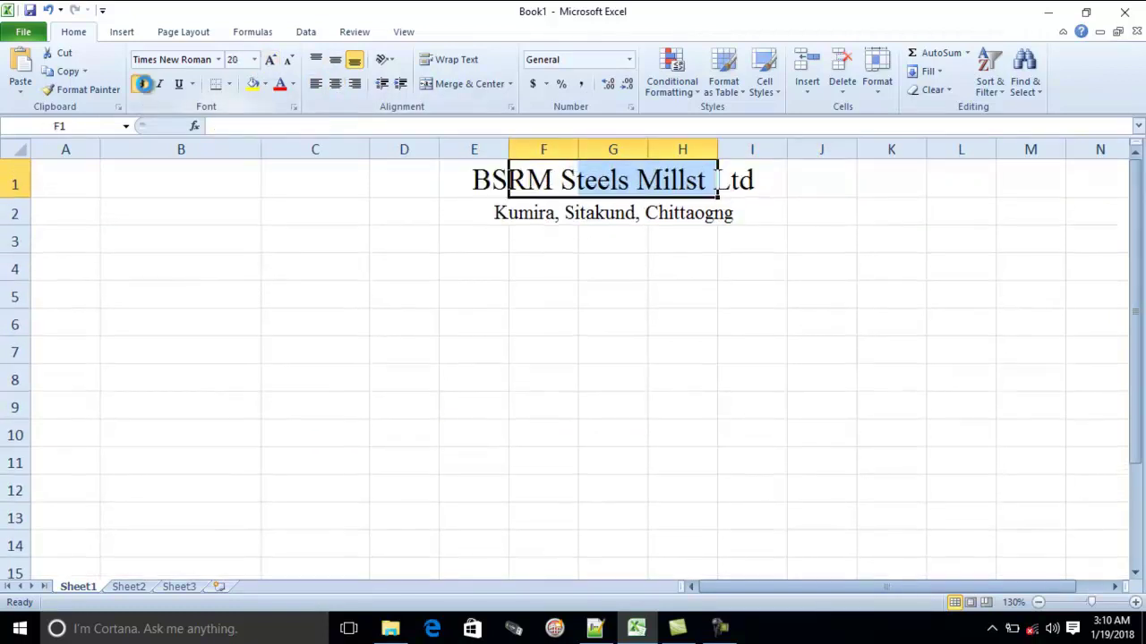
left_click(140, 83)
left_click(474, 377)
Merge E3:H4 into one centred cell and begin typing the title
left_click(490, 240)
left_click_drag(490, 240, 672, 269)
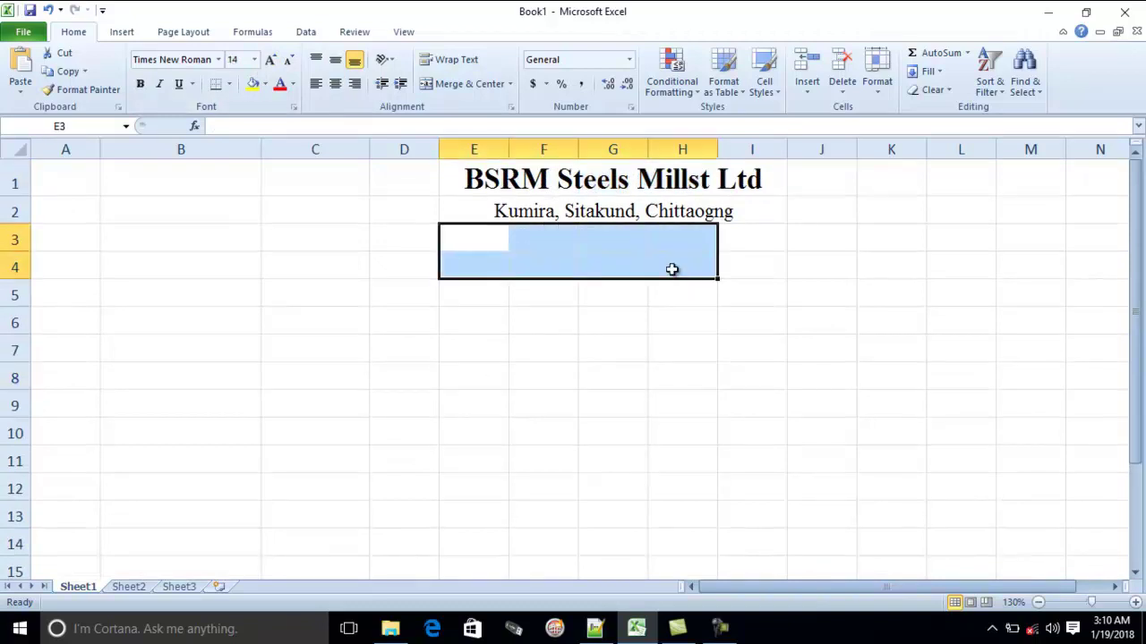
left_click(466, 85)
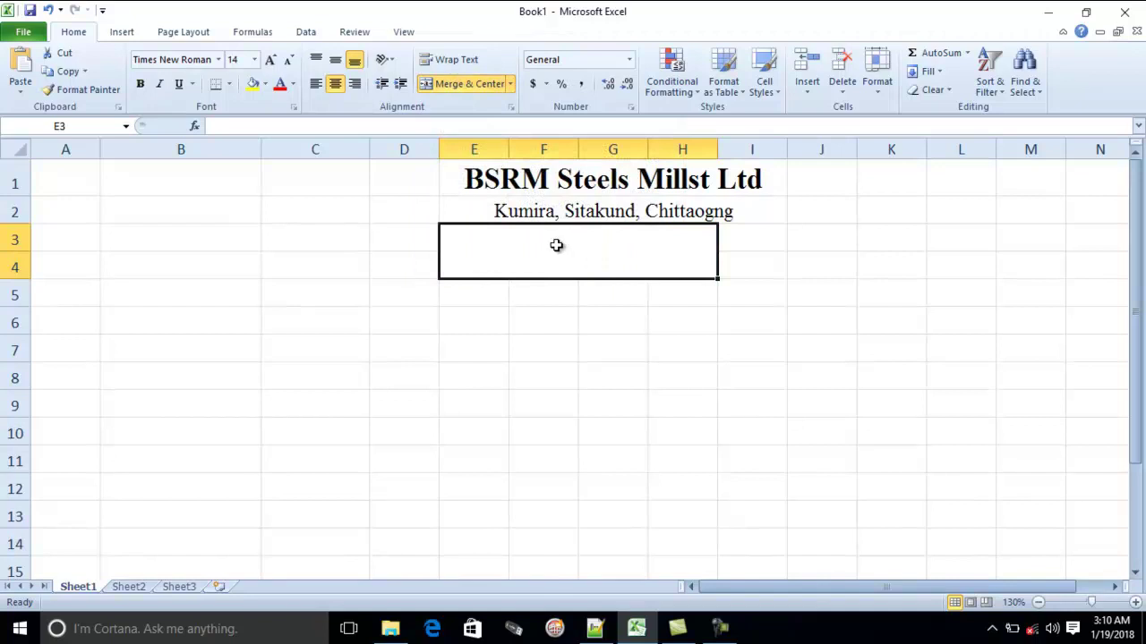
type("Attend")
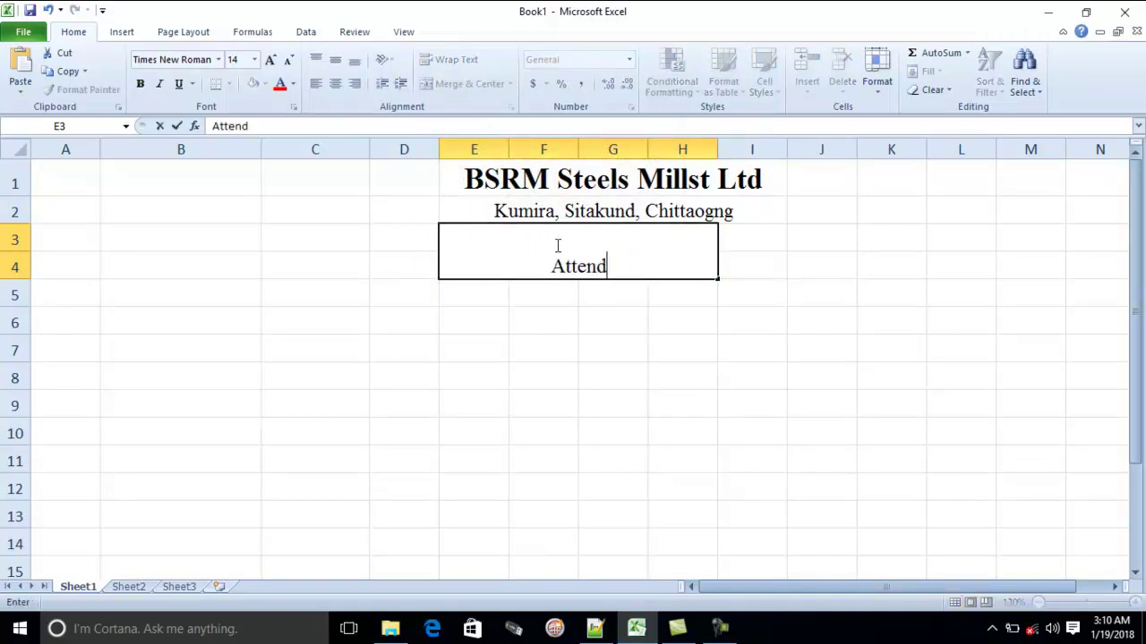
type("ance she")
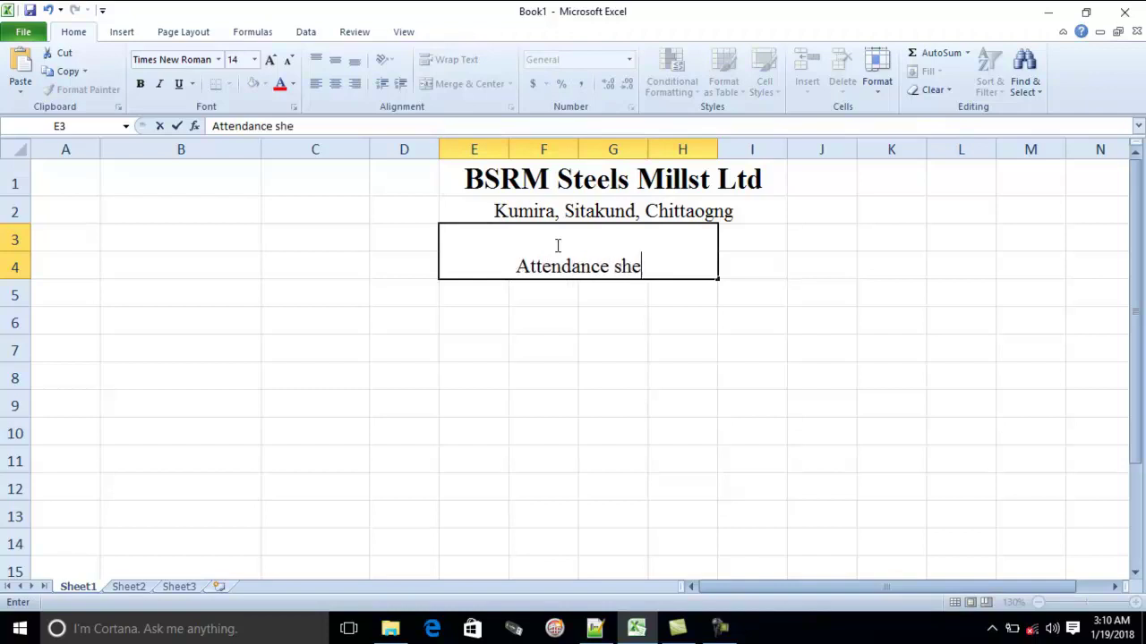
Complete the title 'Attendance sheet for January, 2018' and widen column H to fit it
type("et for J")
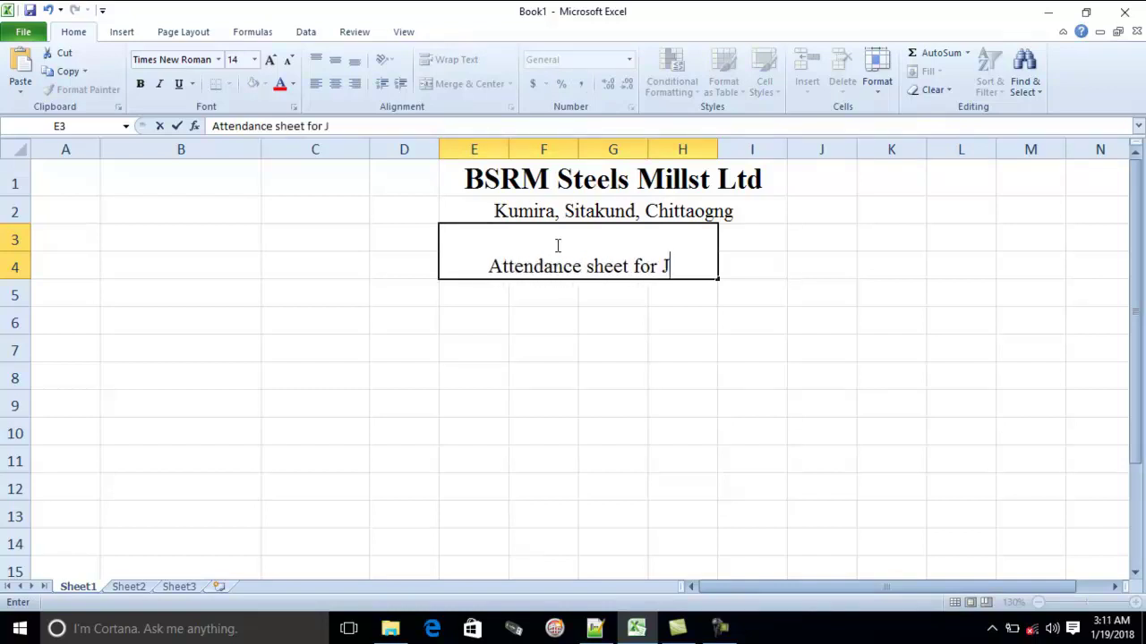
type("anuary, 2018")
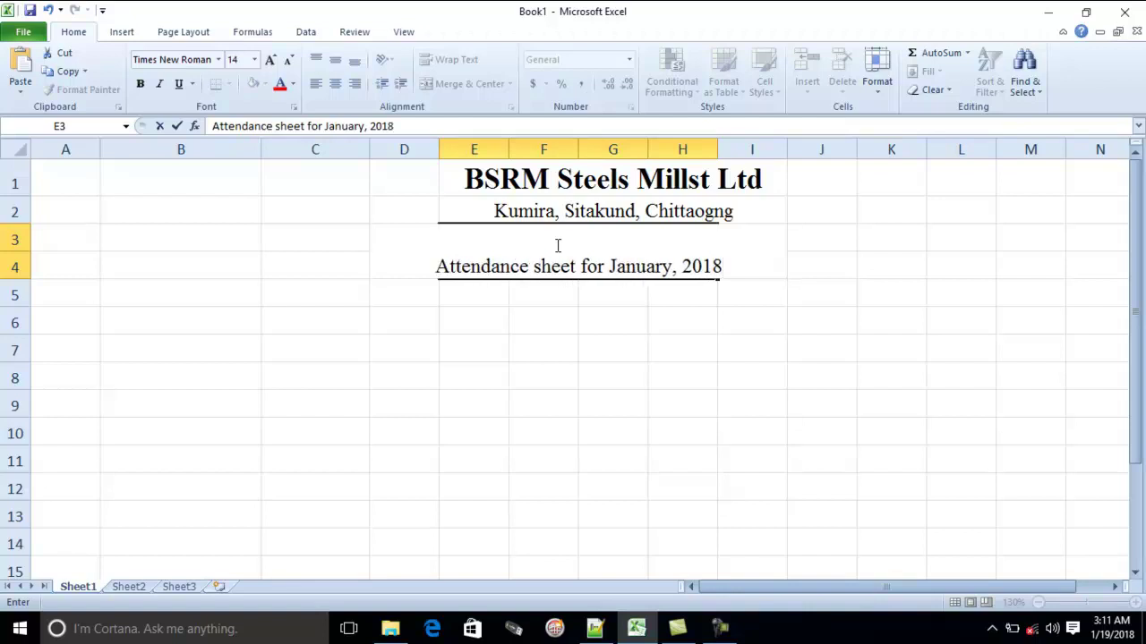
key("Return")
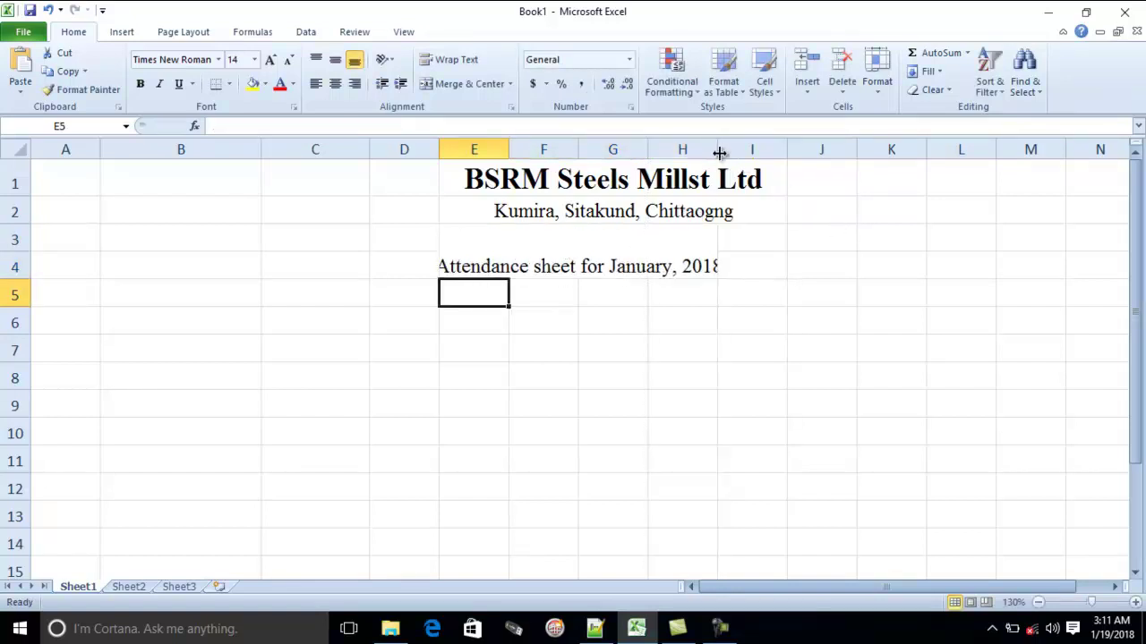
left_click_drag(716, 151, 750, 154)
Make the merged title bold and middle-aligned, turning off horizontal centring
left_click_drag(732, 231, 465, 267)
key("alt+h")
key("m")
key("c")
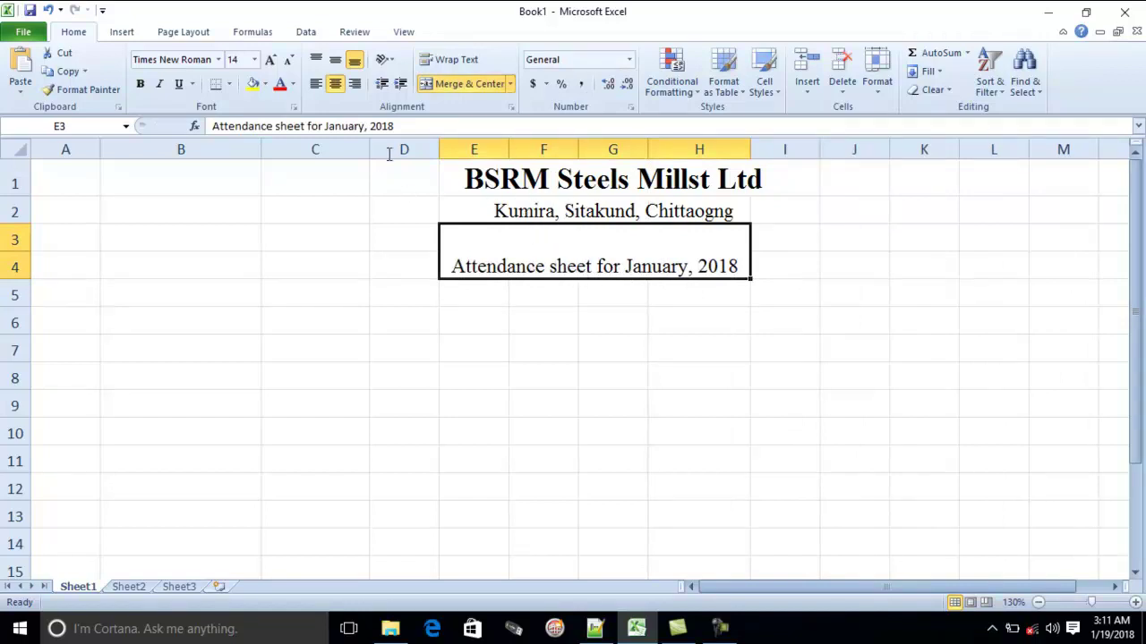
key("ctrl+z")
left_click(609, 340)
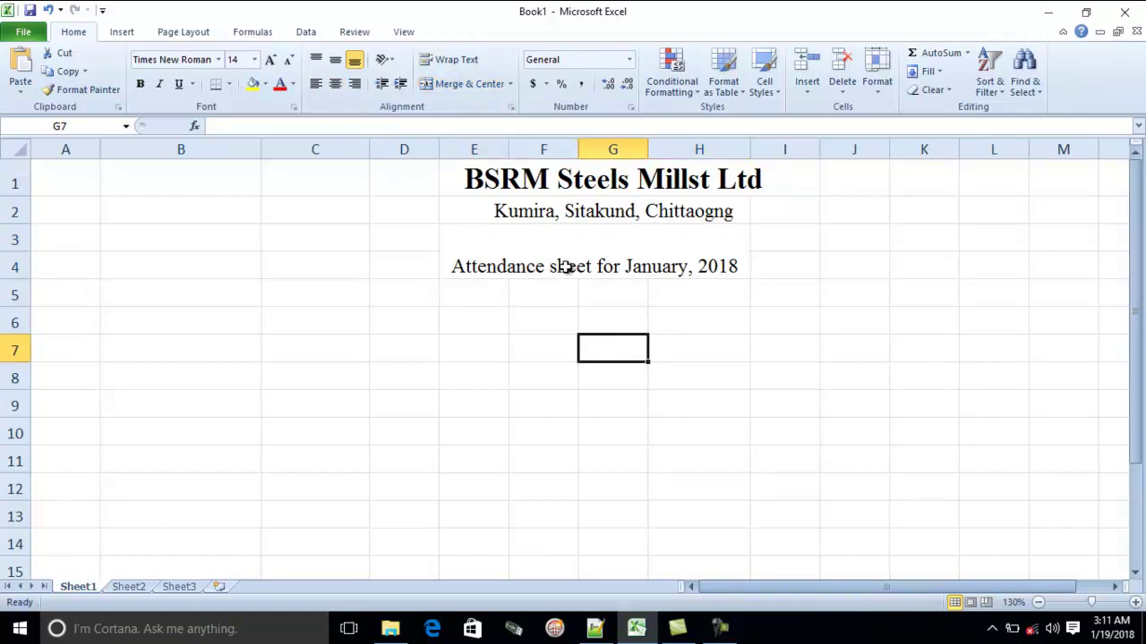
key("ctrl+y")
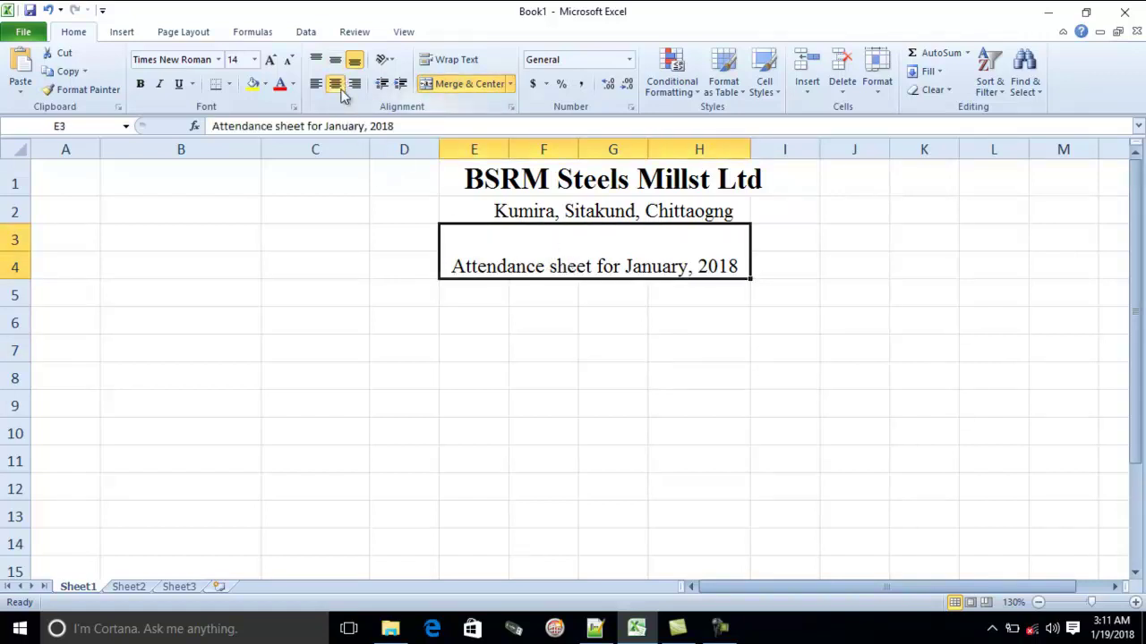
left_click(337, 82)
left_click(335, 59)
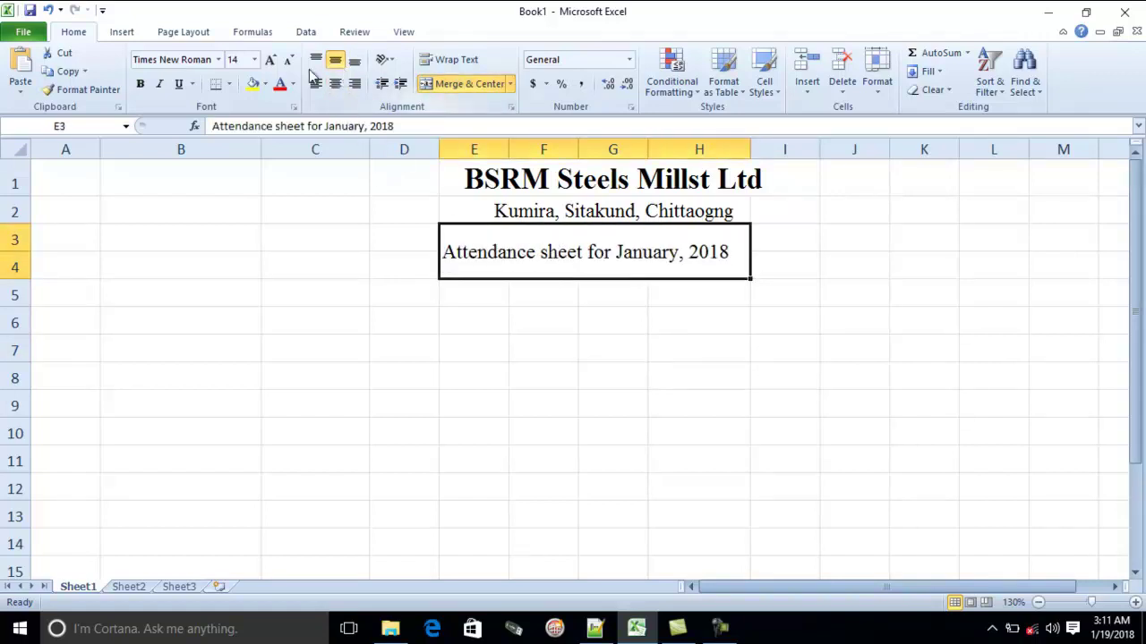
left_click(144, 84)
left_click(55, 296)
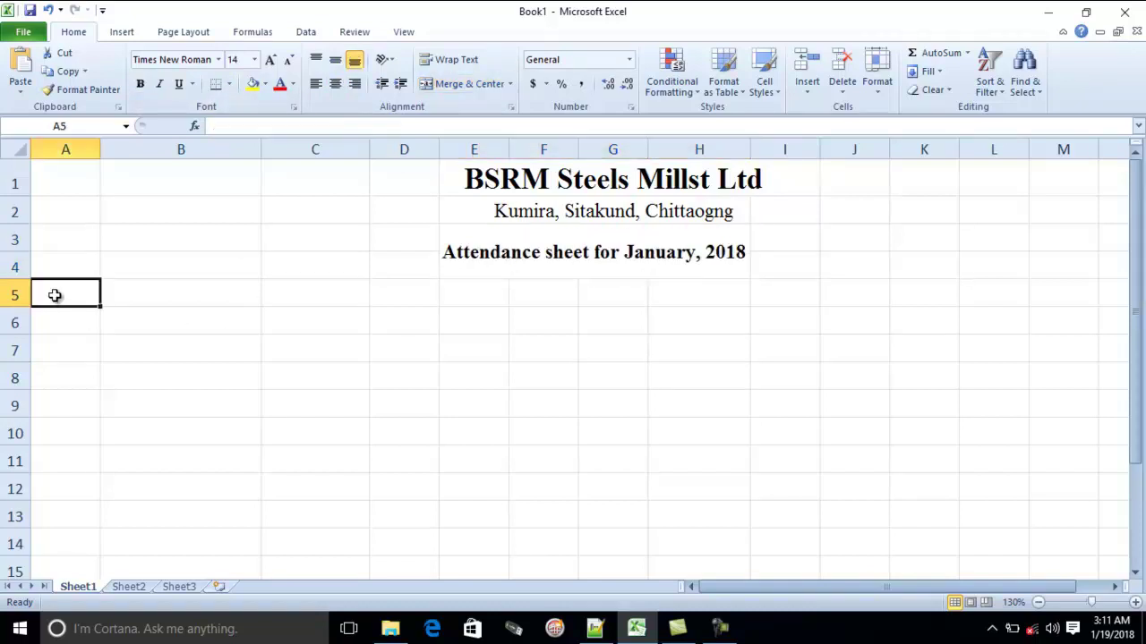
Label A5 'No' and B5 'Employee Name'
left_click(176, 324)
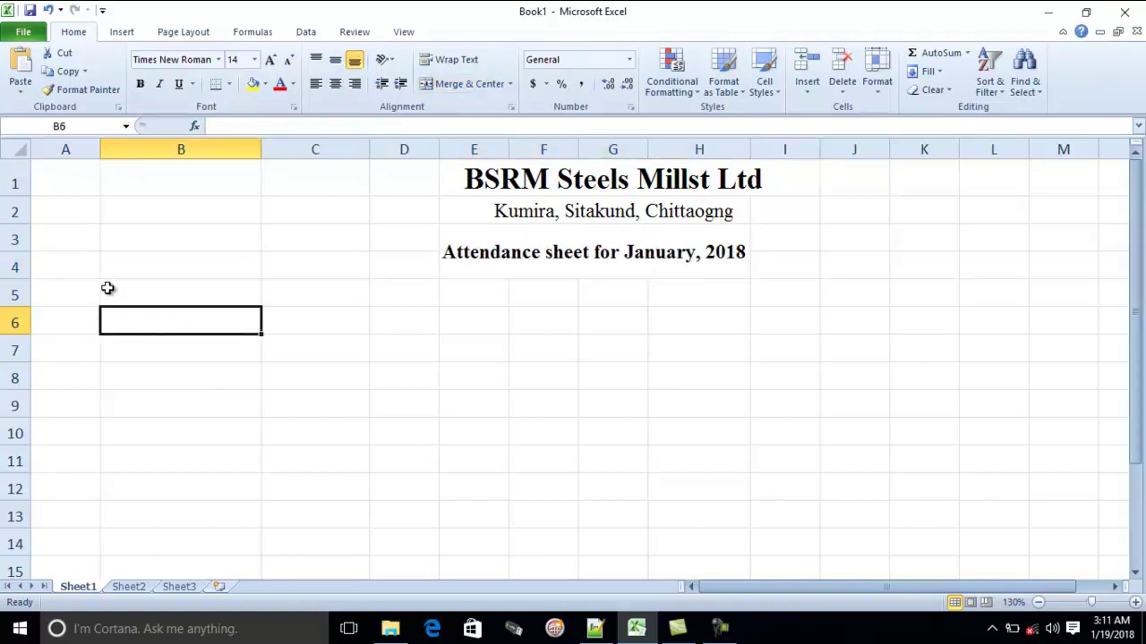
left_click(106, 291)
left_click(70, 297)
type("No")
key("Tab")
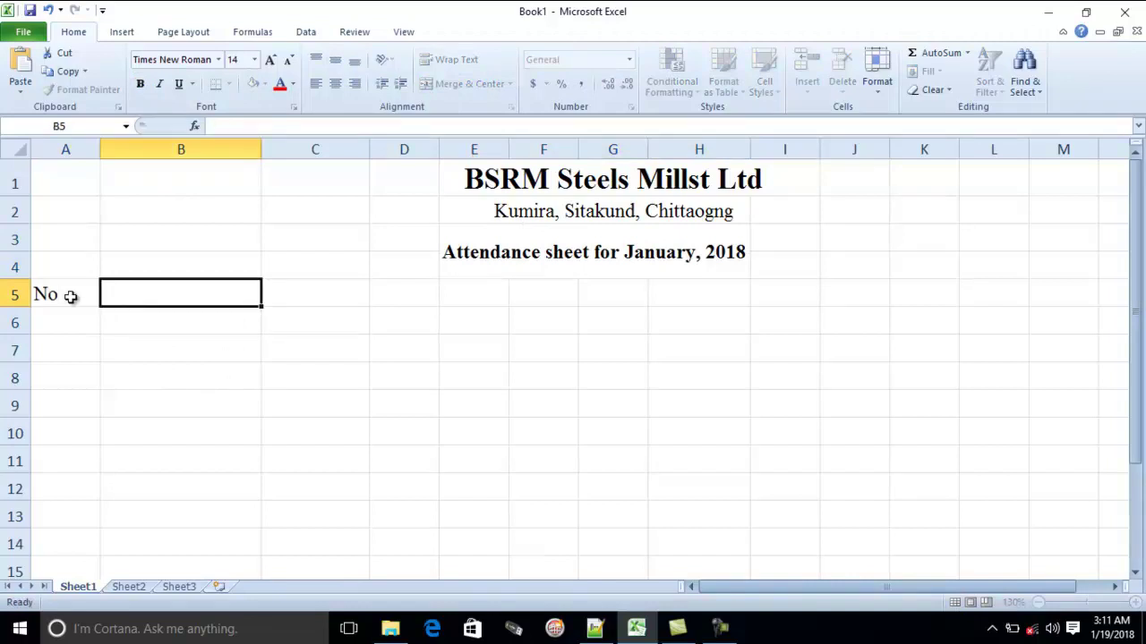
type("emp")
key("BackSpace")
key("BackSpace")
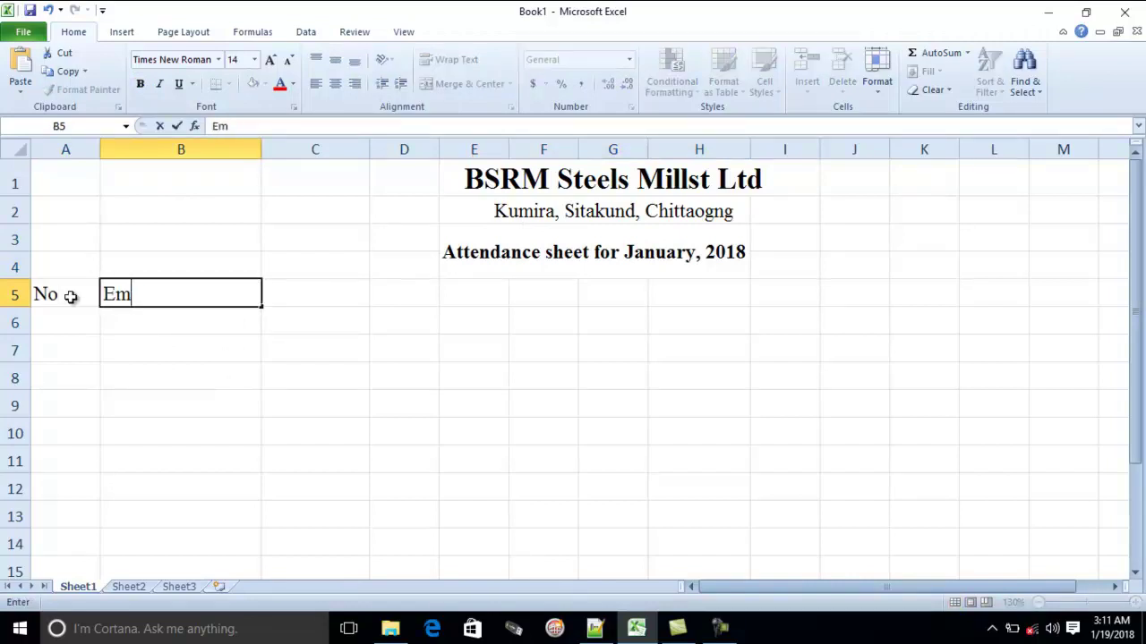
type("mployee Name")
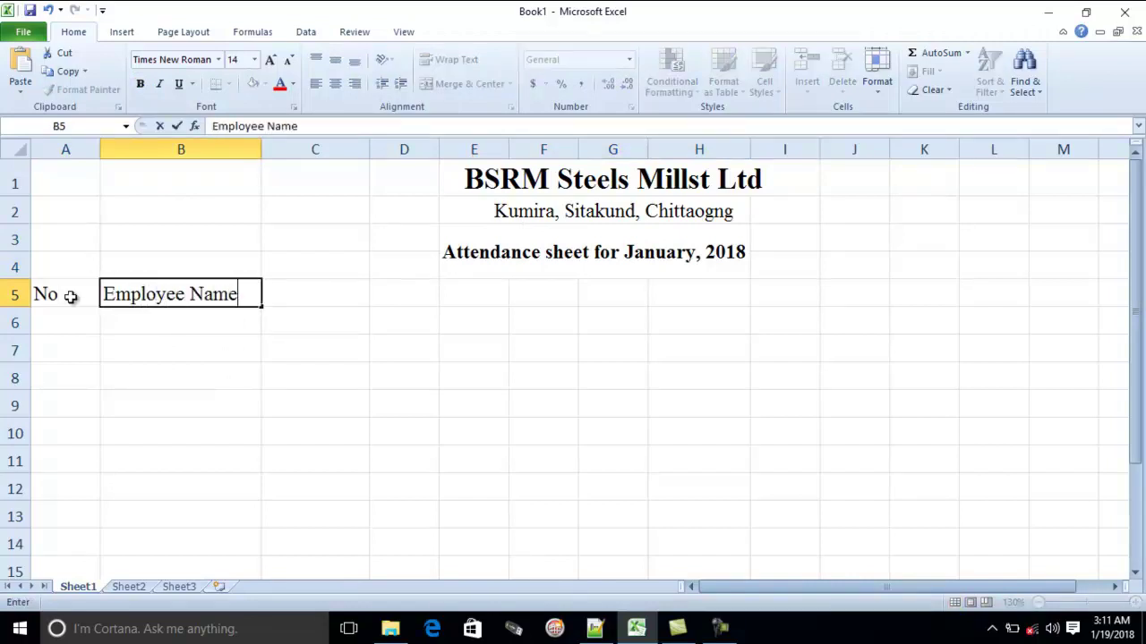
key("Tab")
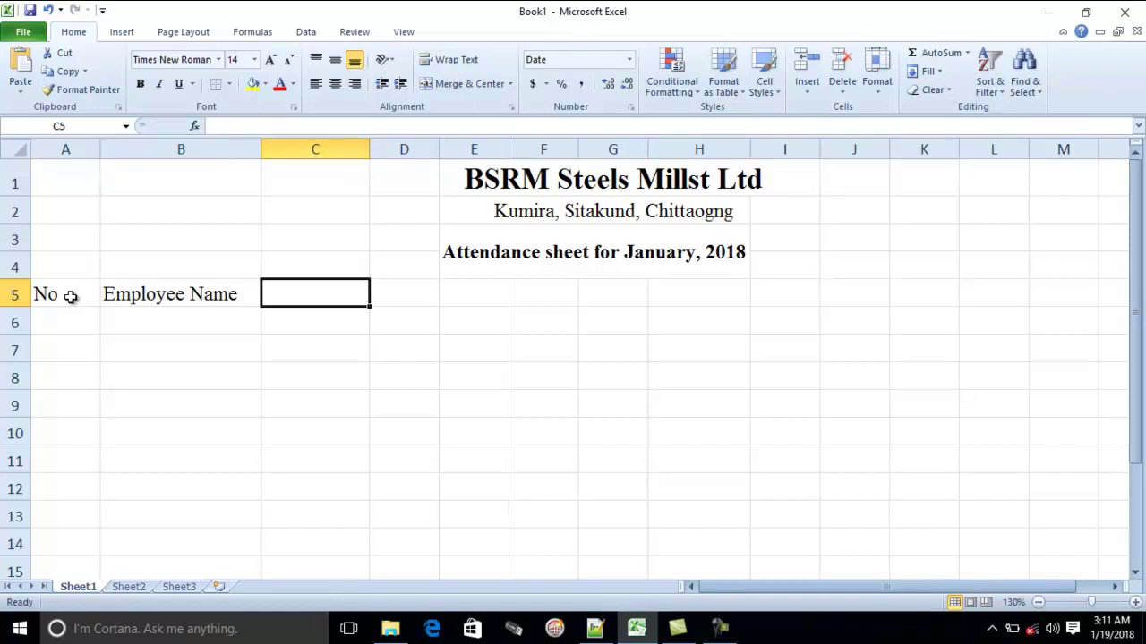
Insert today's date 1/19/2018 in C5 and the current time 3:11 AM in C6
key("ctrl+semicolon")
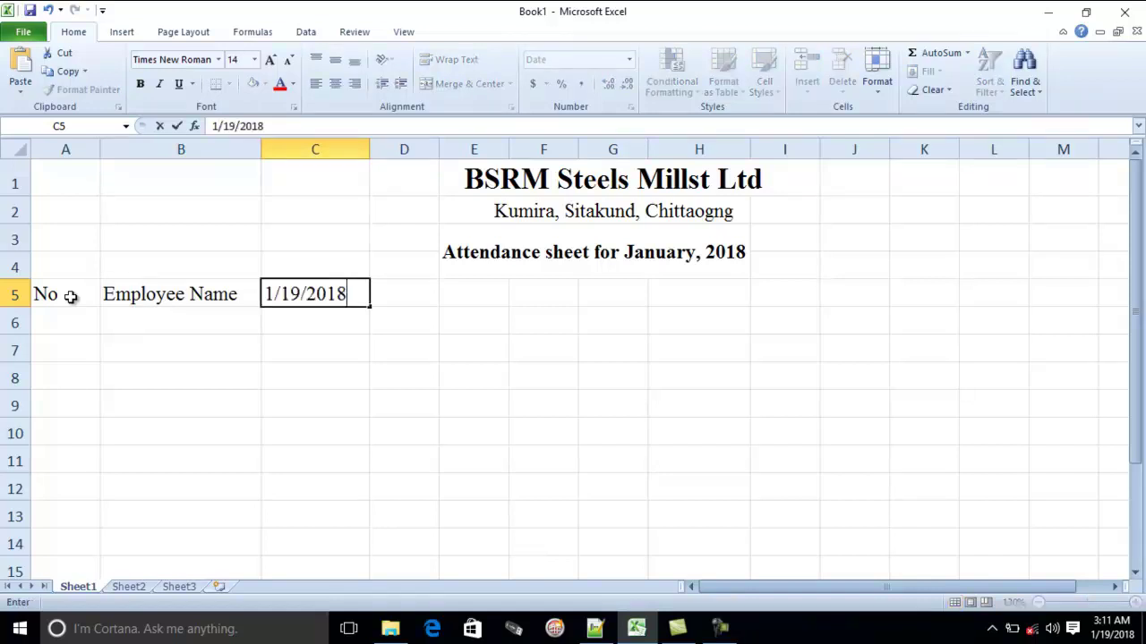
left_click(389, 339)
left_click(353, 330)
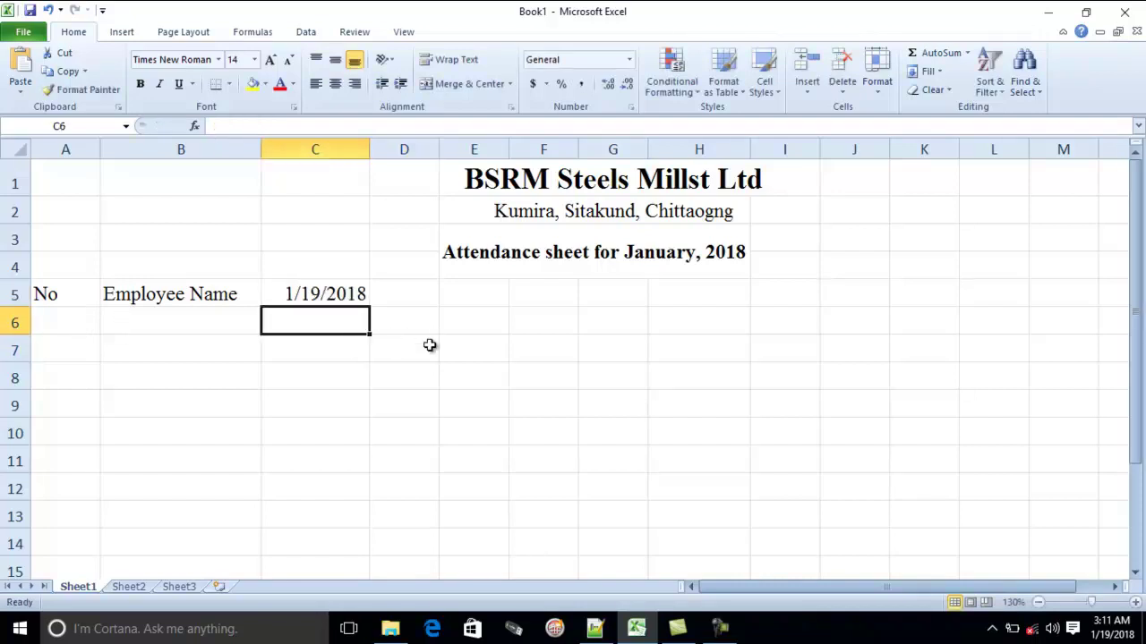
key("ctrl+shift+semicolon")
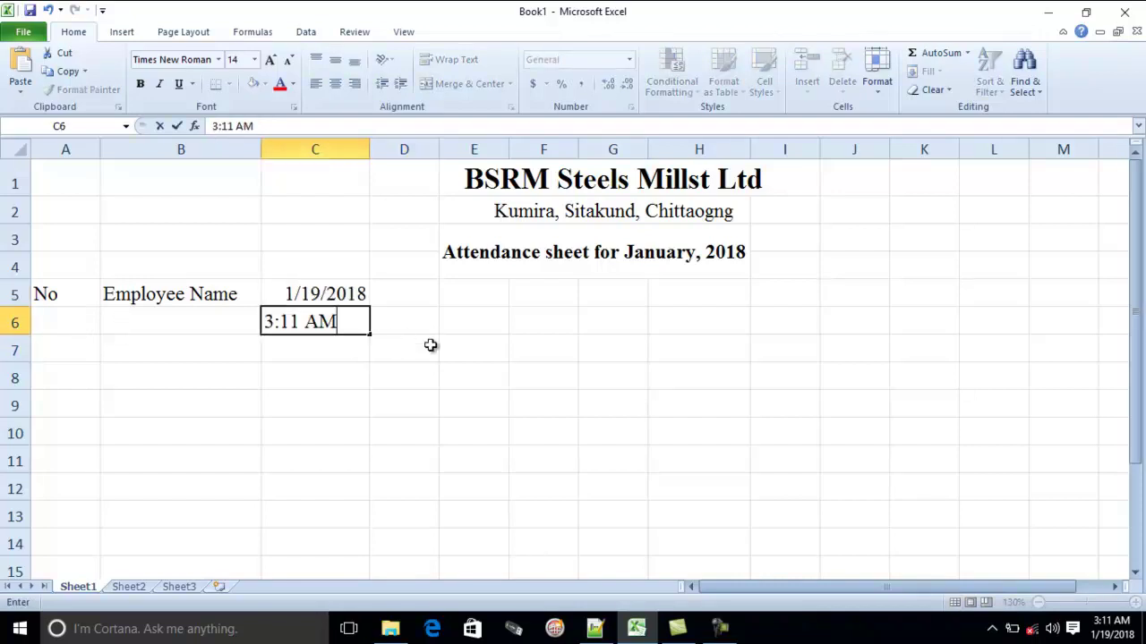
left_click(410, 355)
left_click(176, 637)
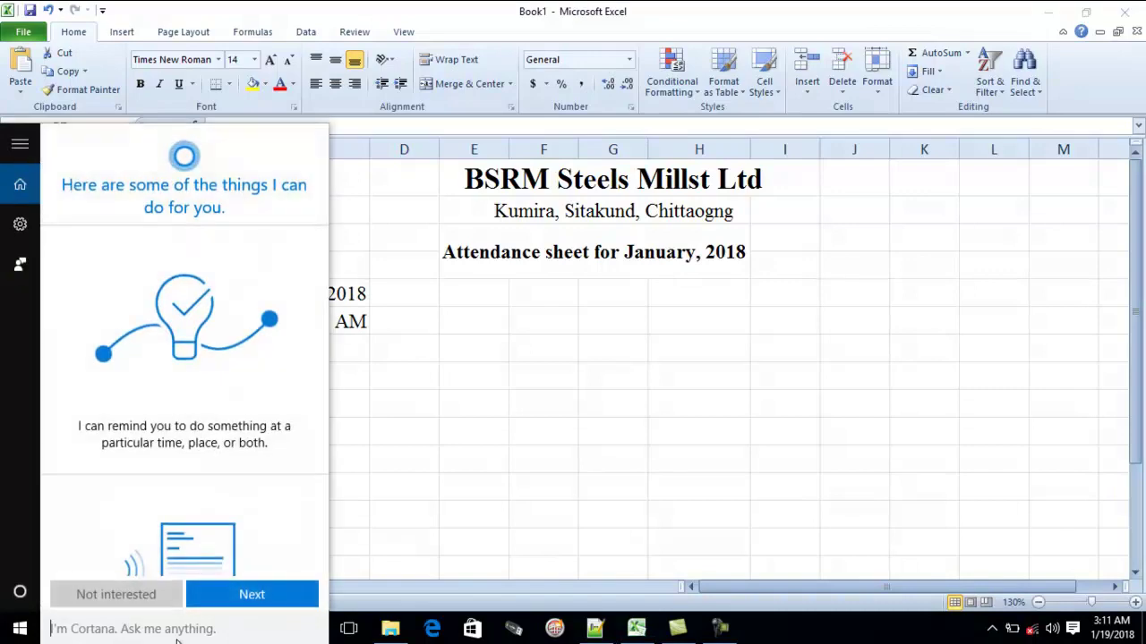
Launch the On-Screen Keyboard with osk and insert today's date 1/19/2018 into E11
type("osk")
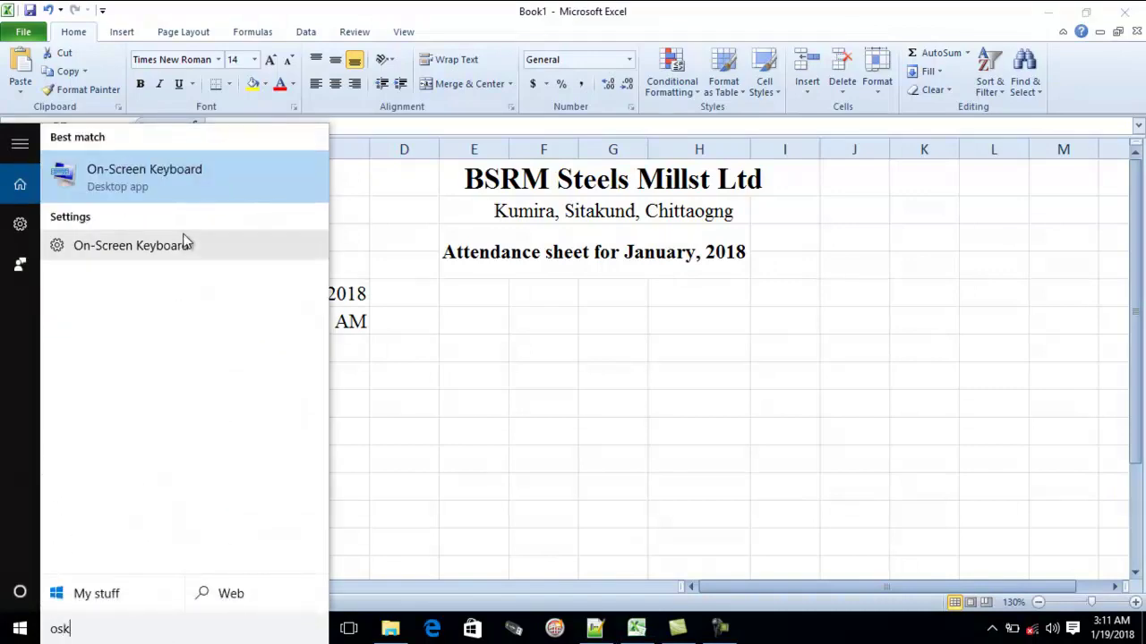
key("Return")
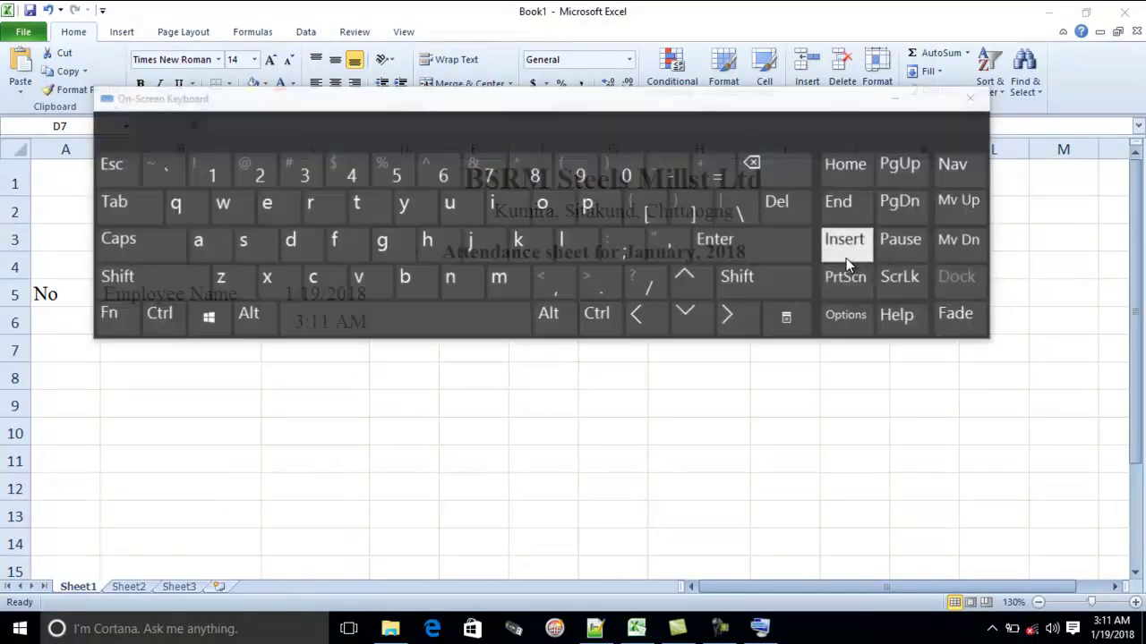
left_click(157, 320)
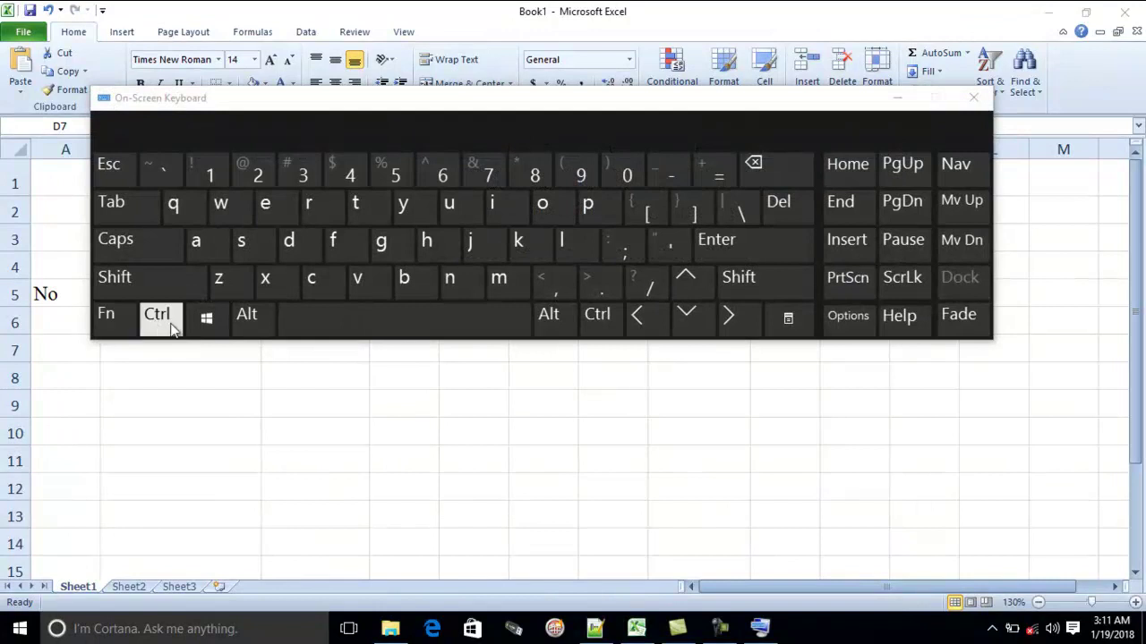
left_click(473, 465)
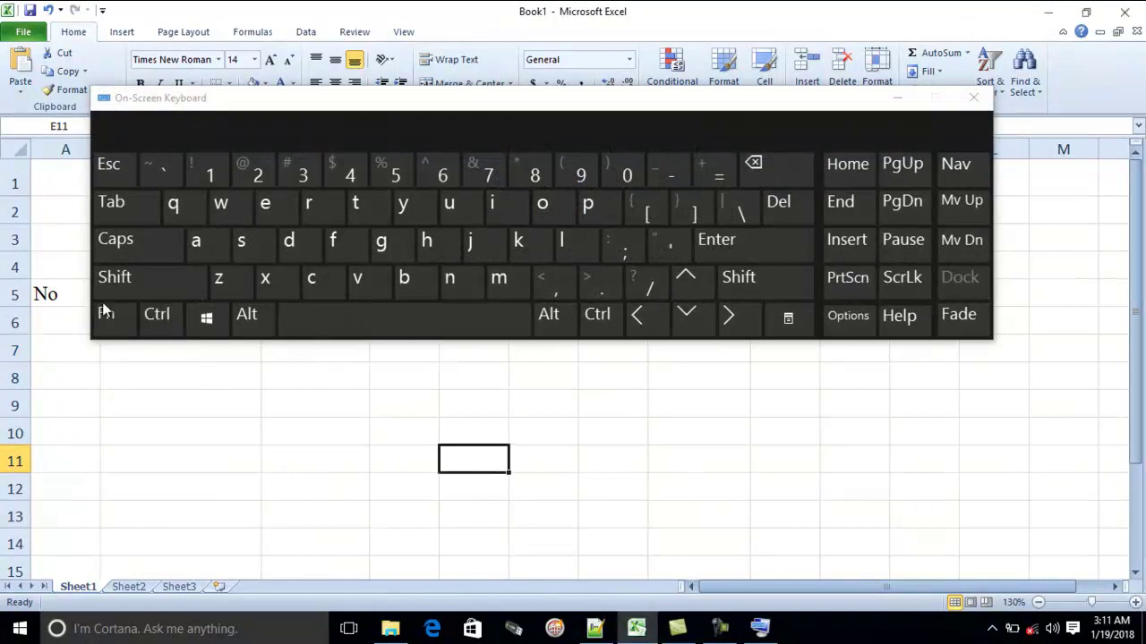
left_click(163, 320)
left_click(624, 250)
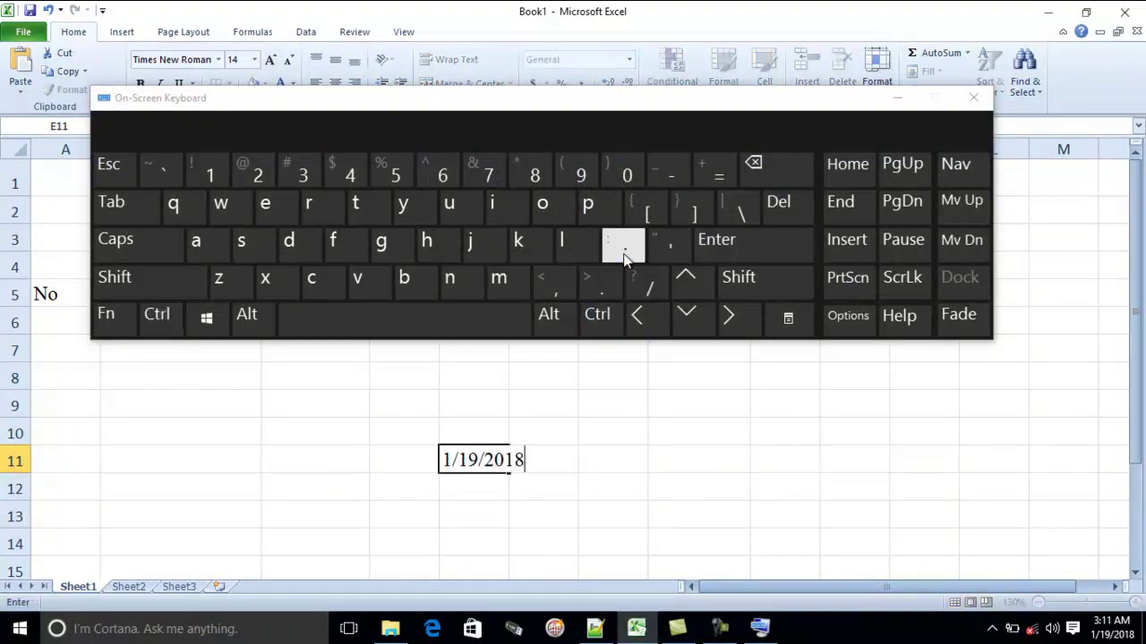
left_click(606, 402)
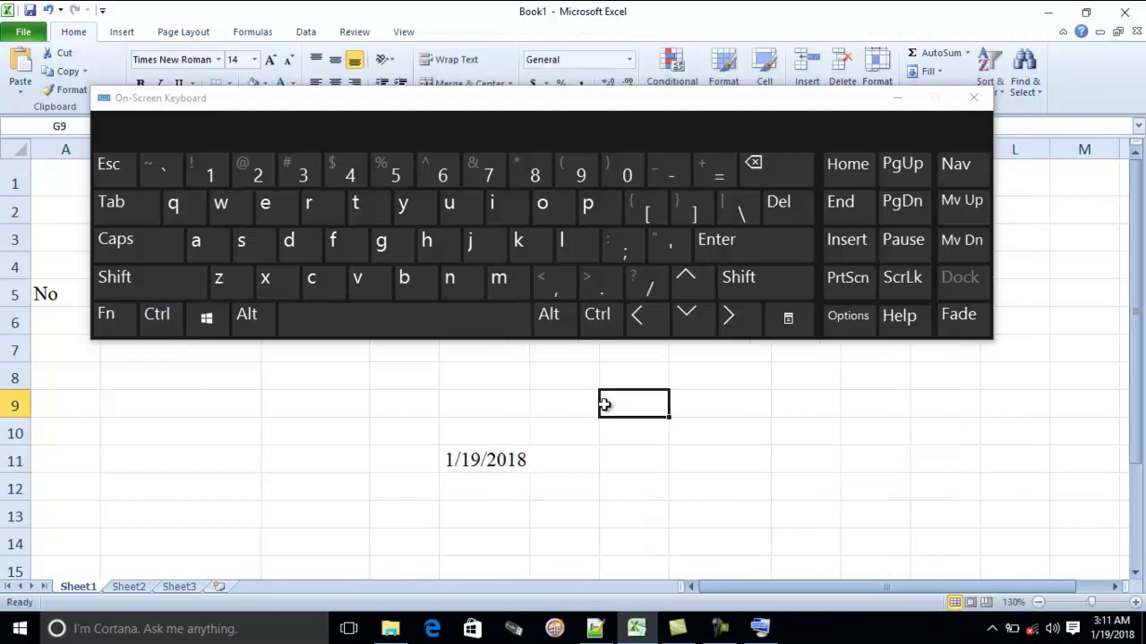
Insert the current time 3:11 AM into G9 with Ctrl+Shift+; and close the keyboard
left_click(158, 331)
left_click(133, 290)
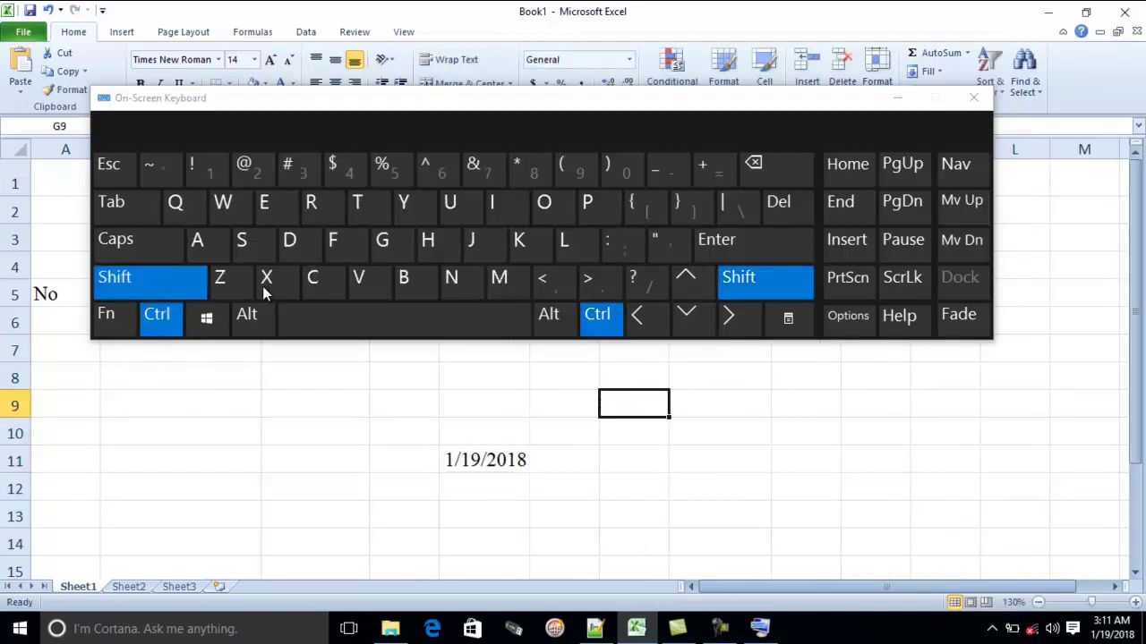
left_click(624, 252)
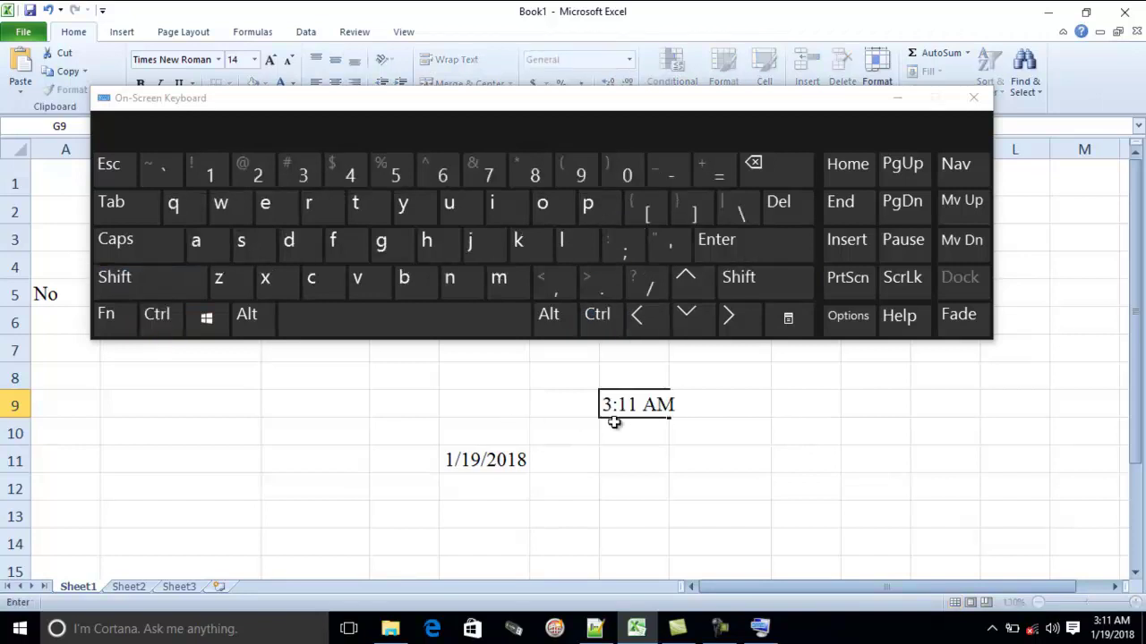
left_click(972, 99)
left_click_drag(434, 375, 688, 486)
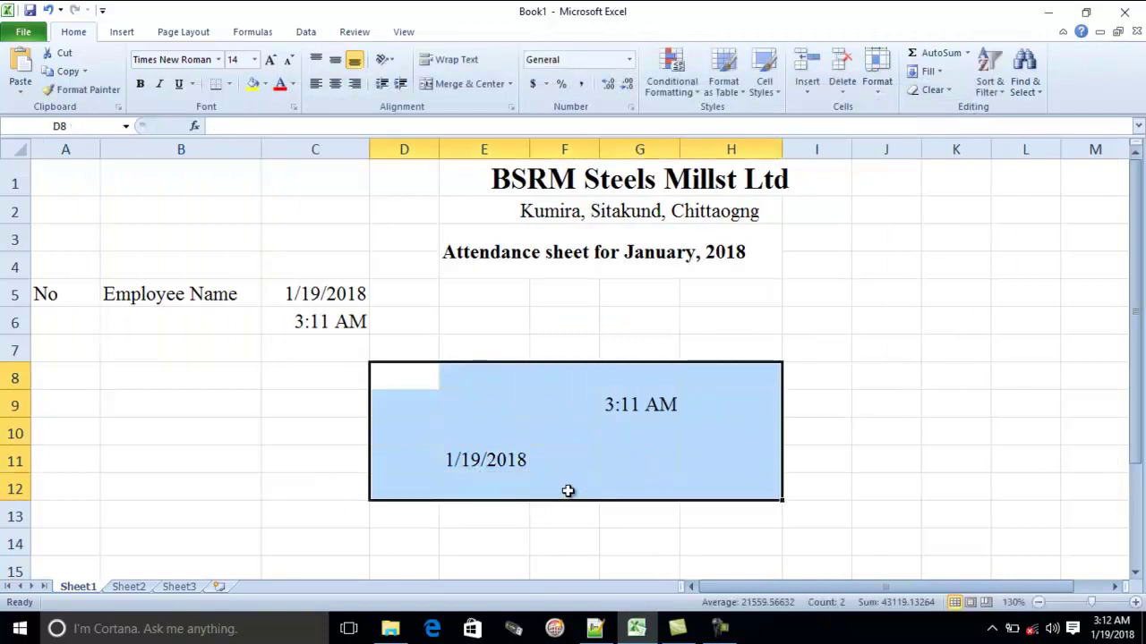
Delete the sample dates and times from E9:G13 and C5:C7
left_click(502, 484)
left_click(456, 461)
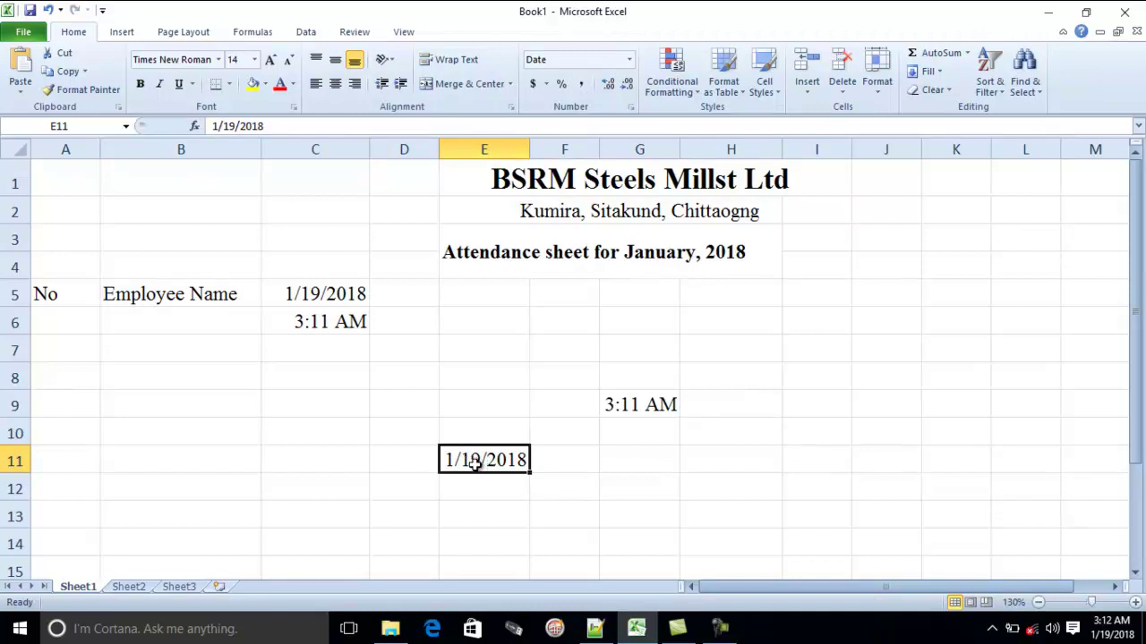
left_click_drag(675, 519, 462, 420)
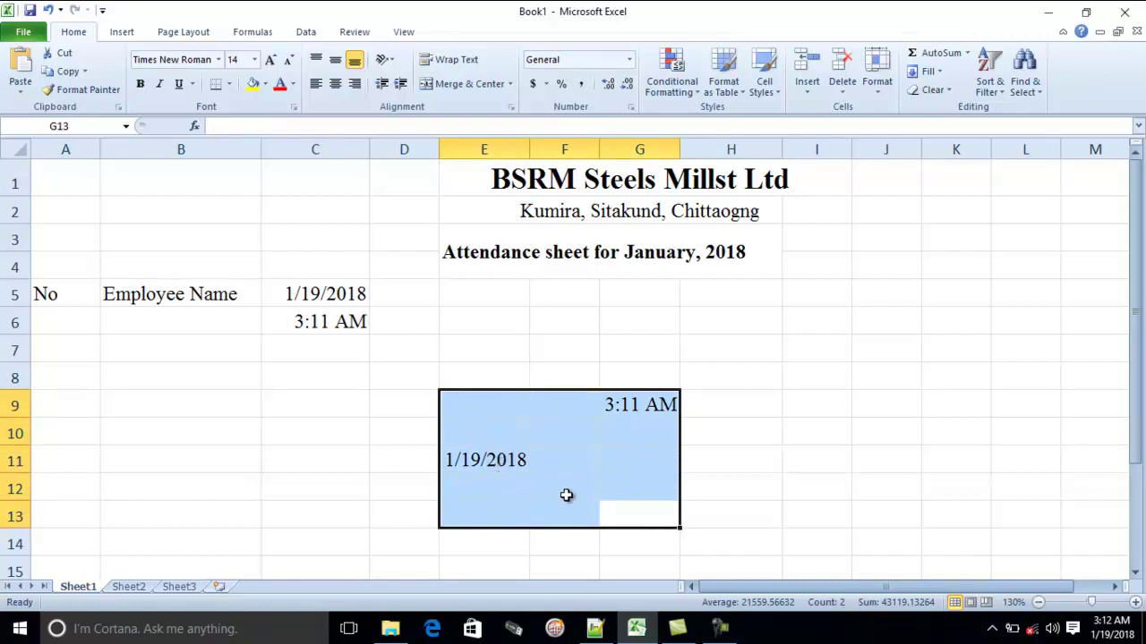
key("Delete")
left_click_drag(318, 296, 341, 353)
key("Delete")
Enter 1/1/2018 in C5 as the sheet's first date
left_click(331, 299)
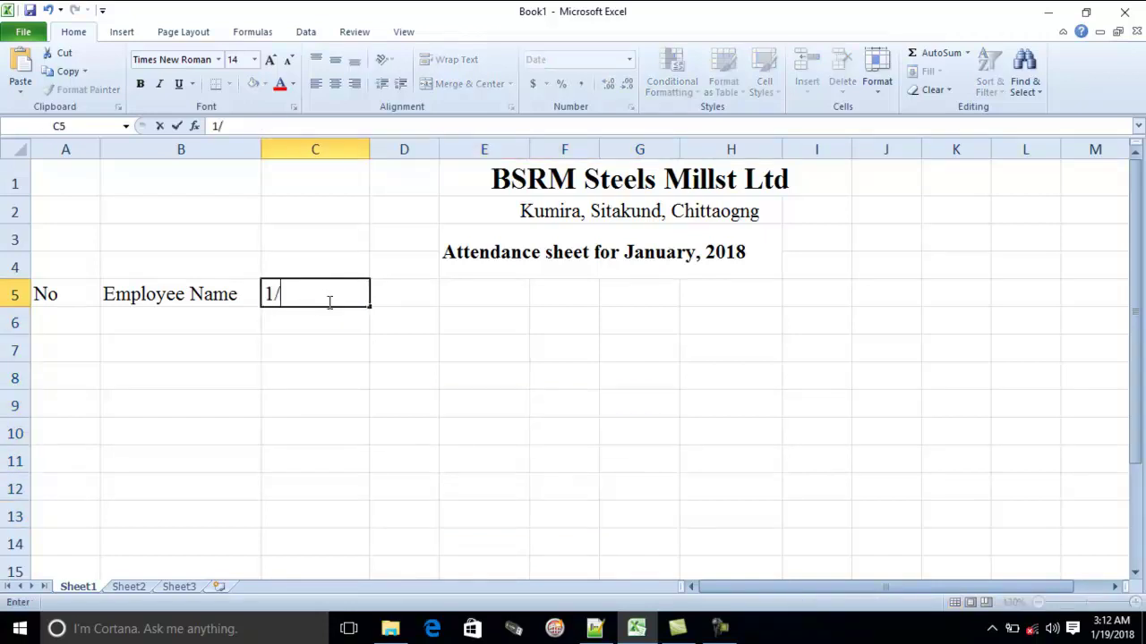
type("2018")
key("Return")
left_click(315, 294)
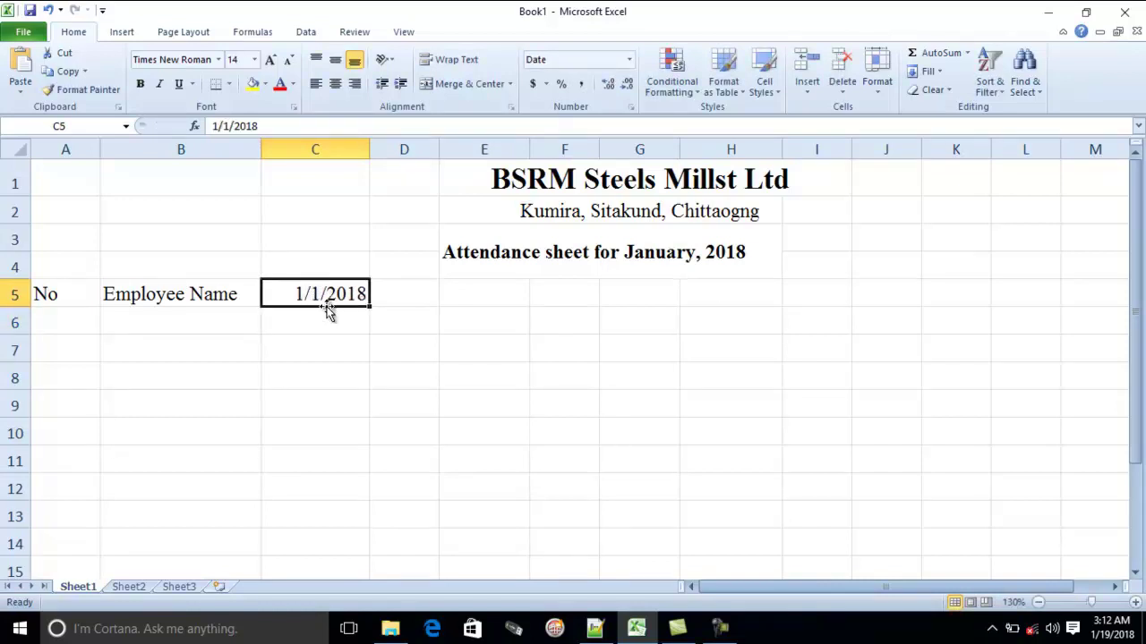
Open Format Cells for C5, look through its tabs, and choose the Custom number category
right_click(324, 297)
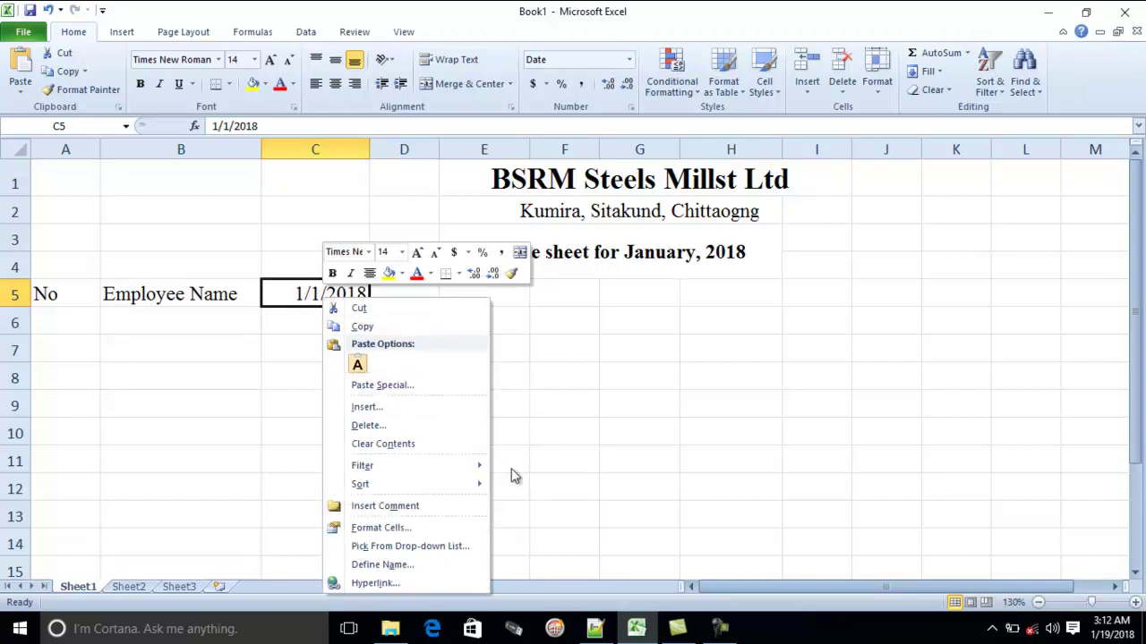
left_click(394, 528)
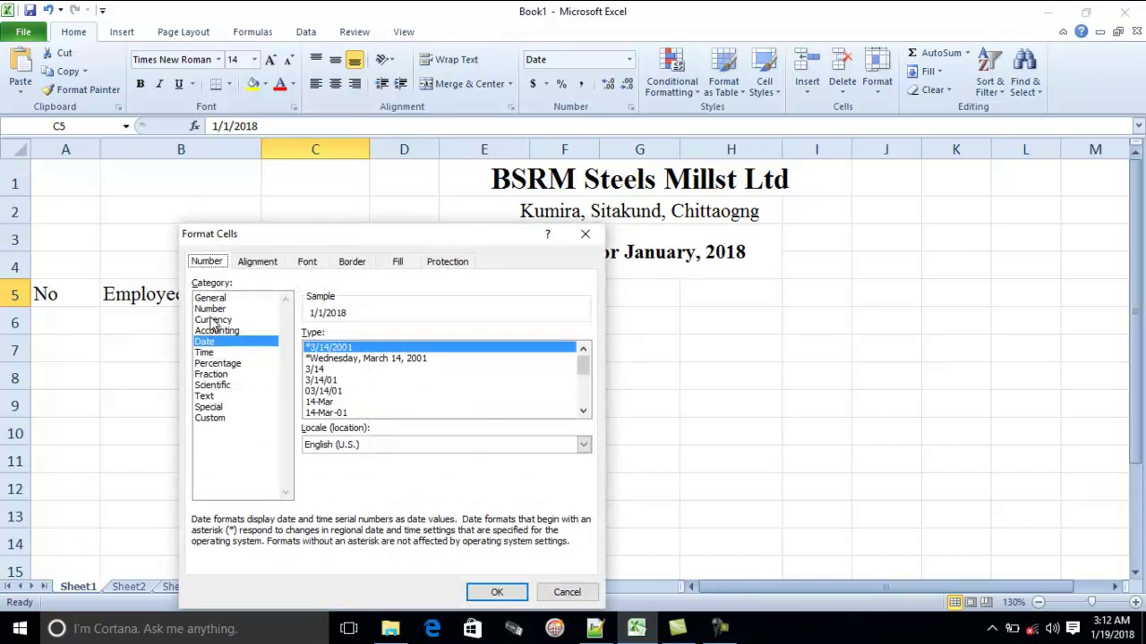
left_click(256, 264)
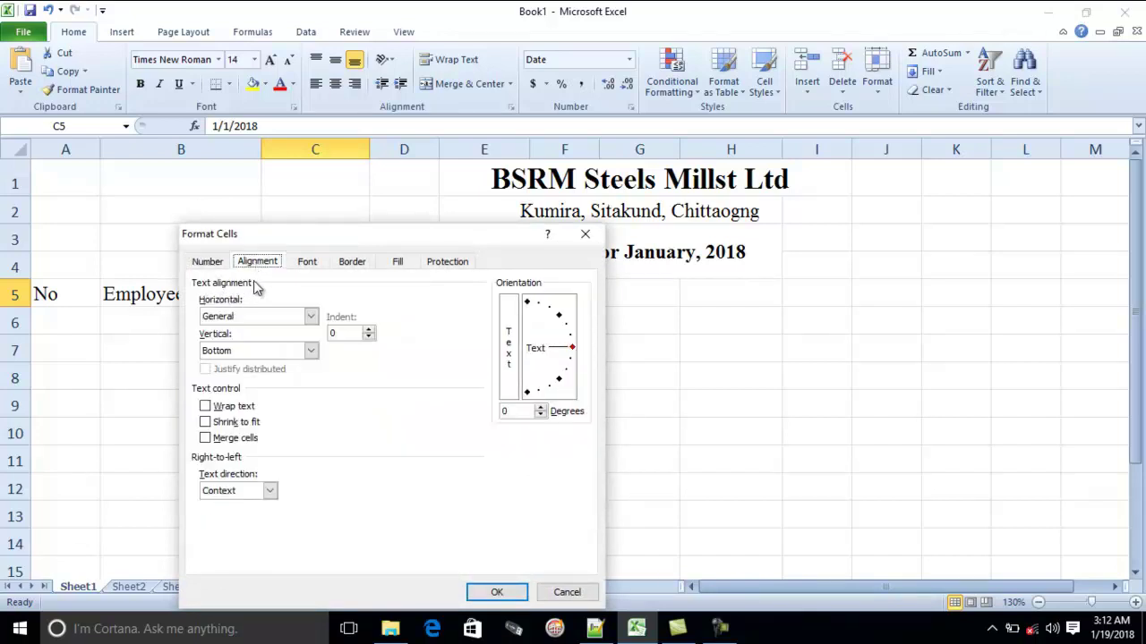
left_click(213, 266)
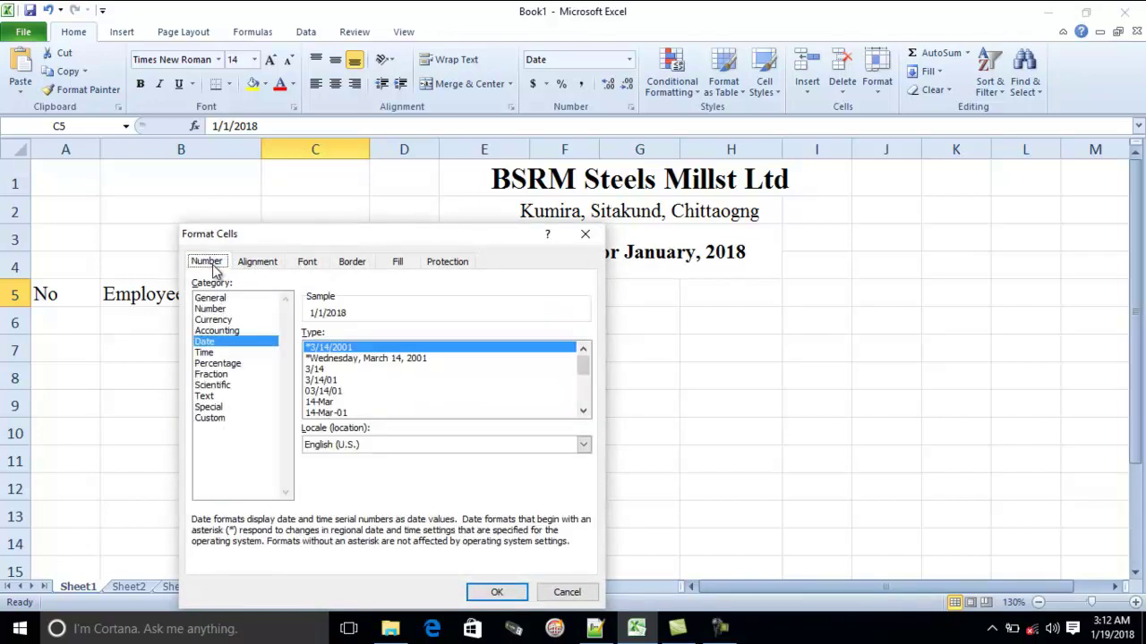
left_click(302, 267)
left_click(350, 265)
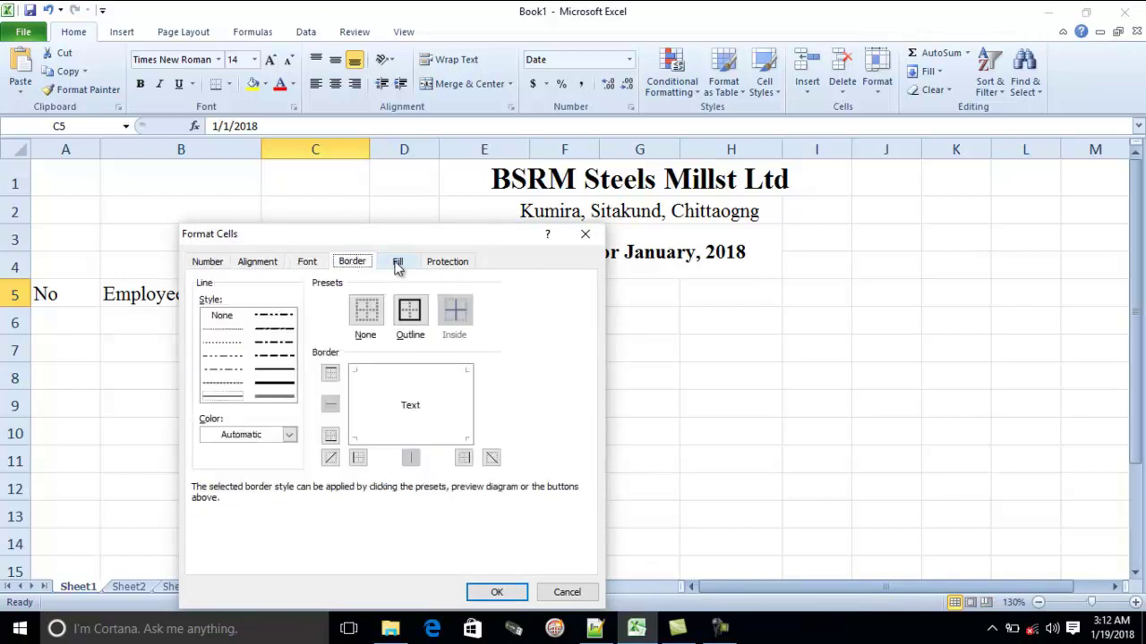
left_click(392, 266)
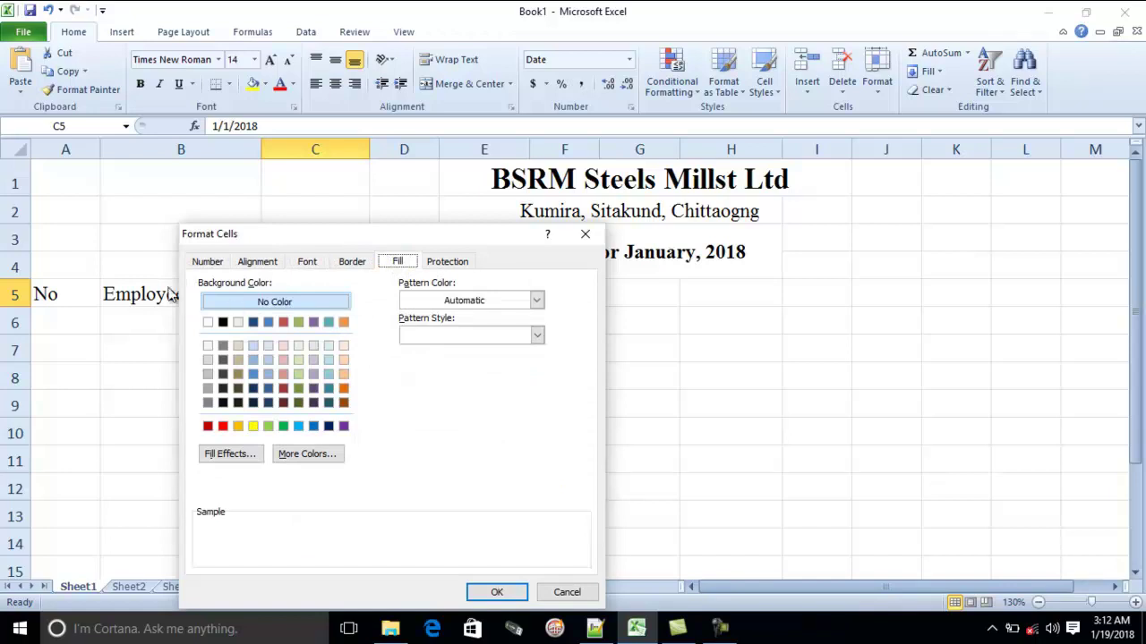
left_click(208, 265)
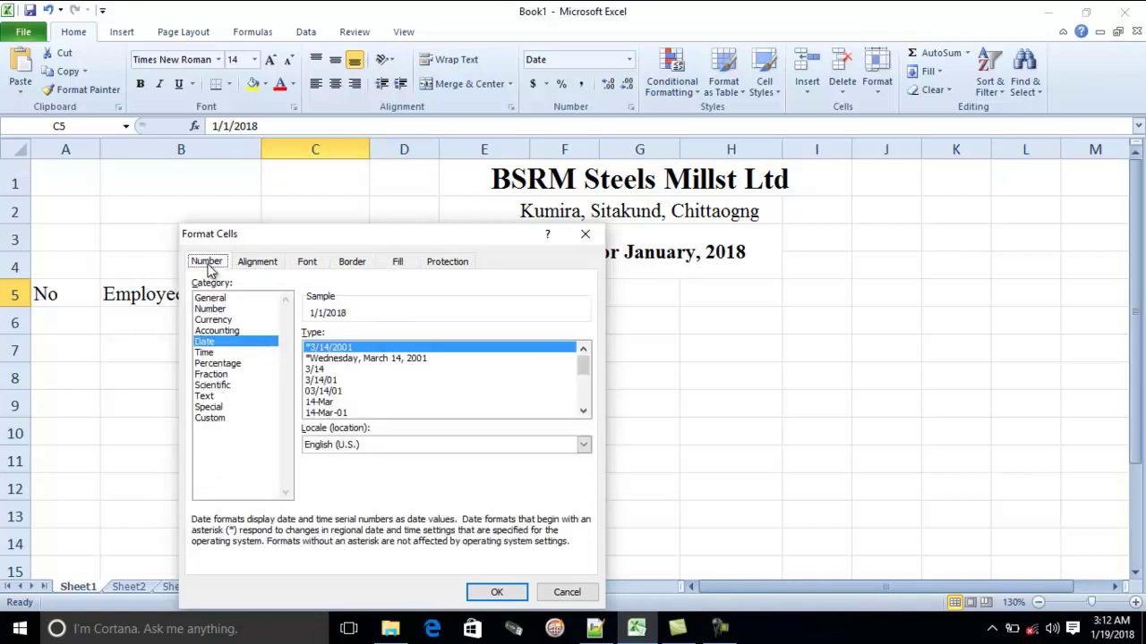
left_click(208, 418)
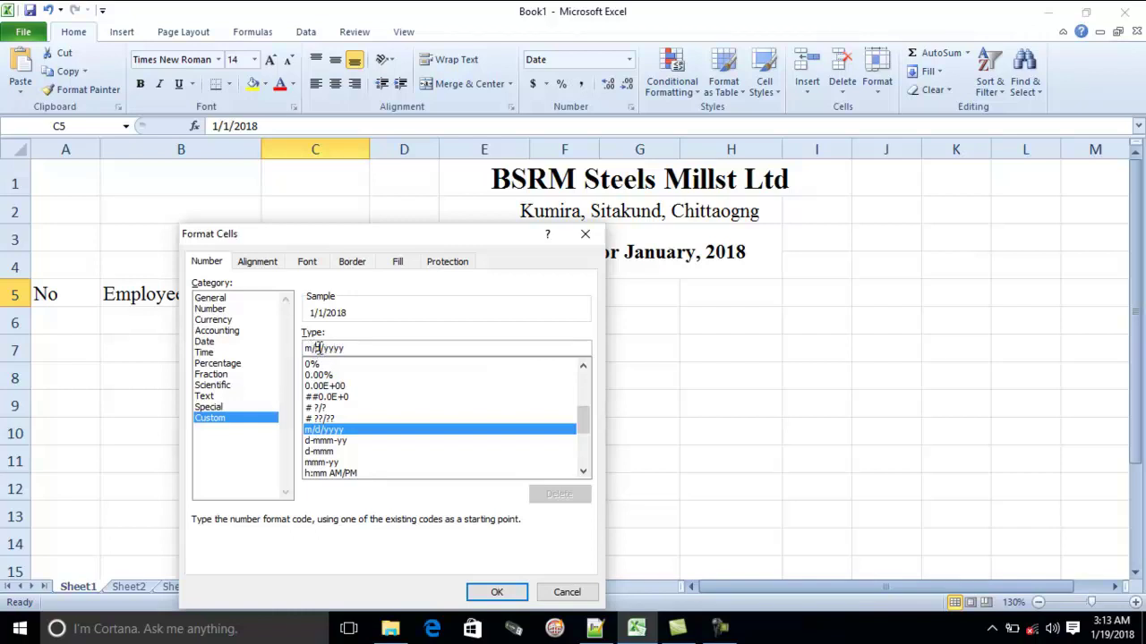
Replace C5's date format code with custom ddd/dd/mm/yy so it reads Mon/01/01/18
left_click_drag(346, 348, 15, 354)
type("dd/mm/")
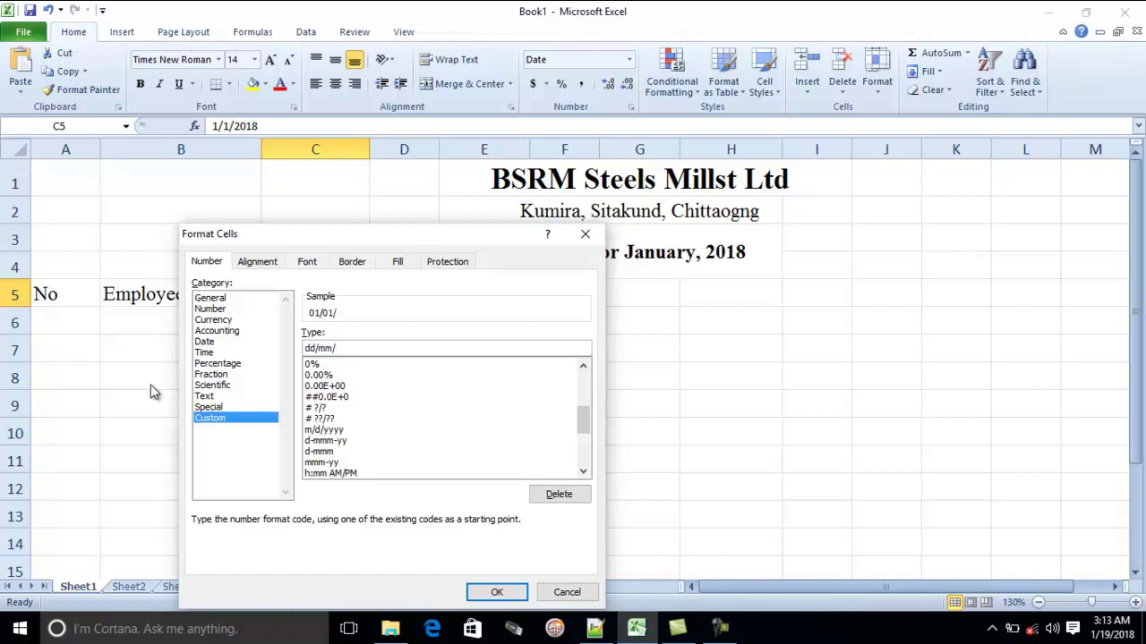
type("yyyy")
left_click_drag(382, 349, 4, 322)
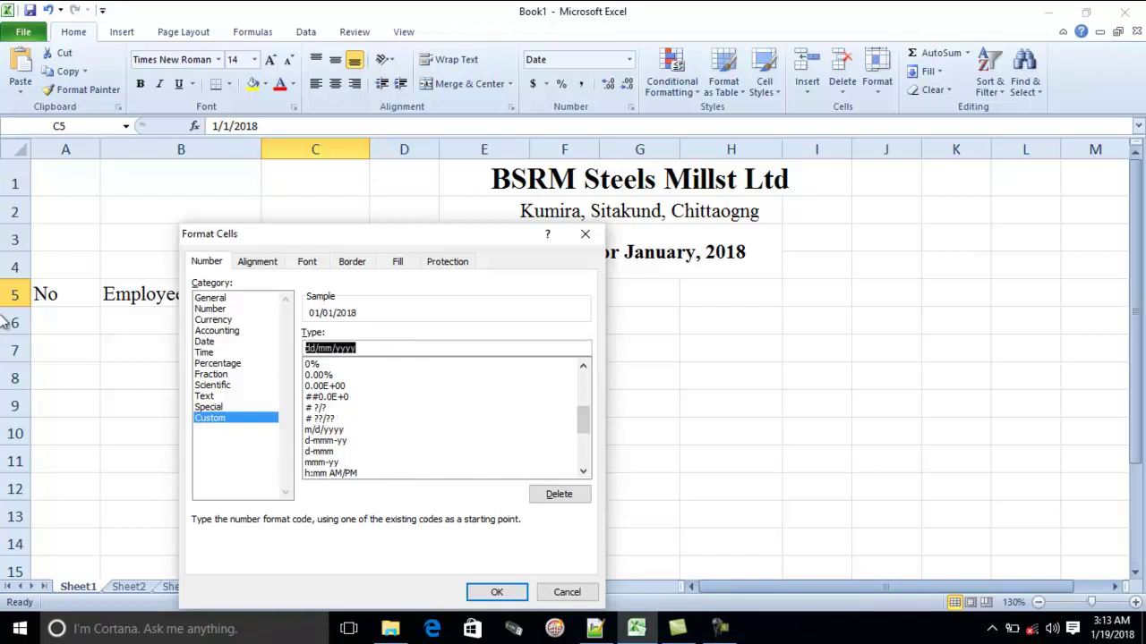
key("BackSpace")
type("ddd/")
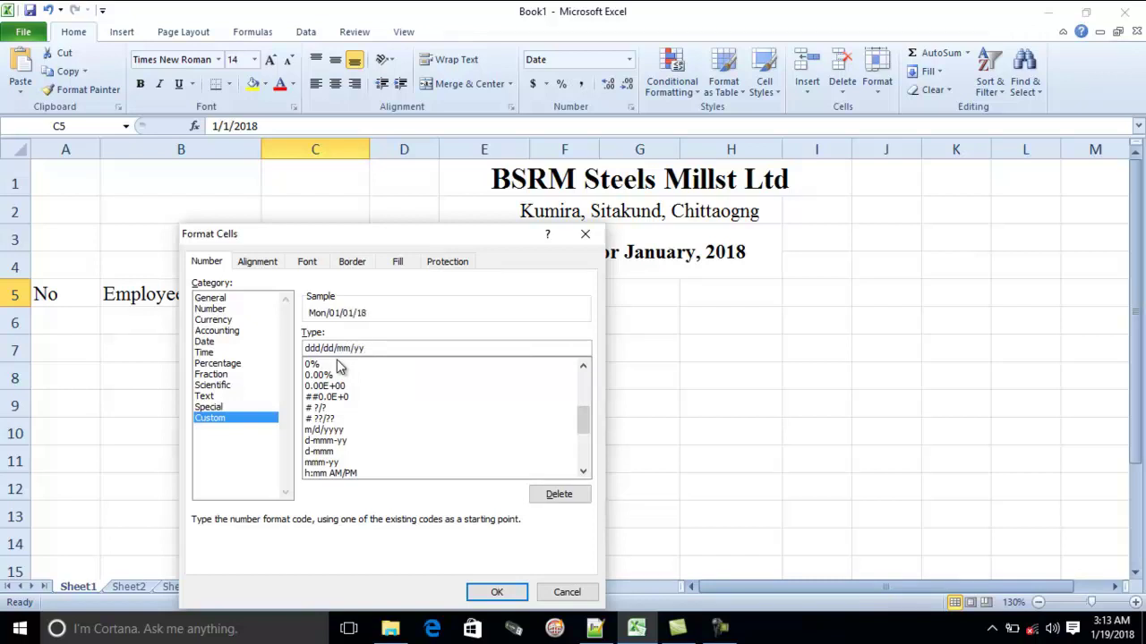
left_click(497, 592)
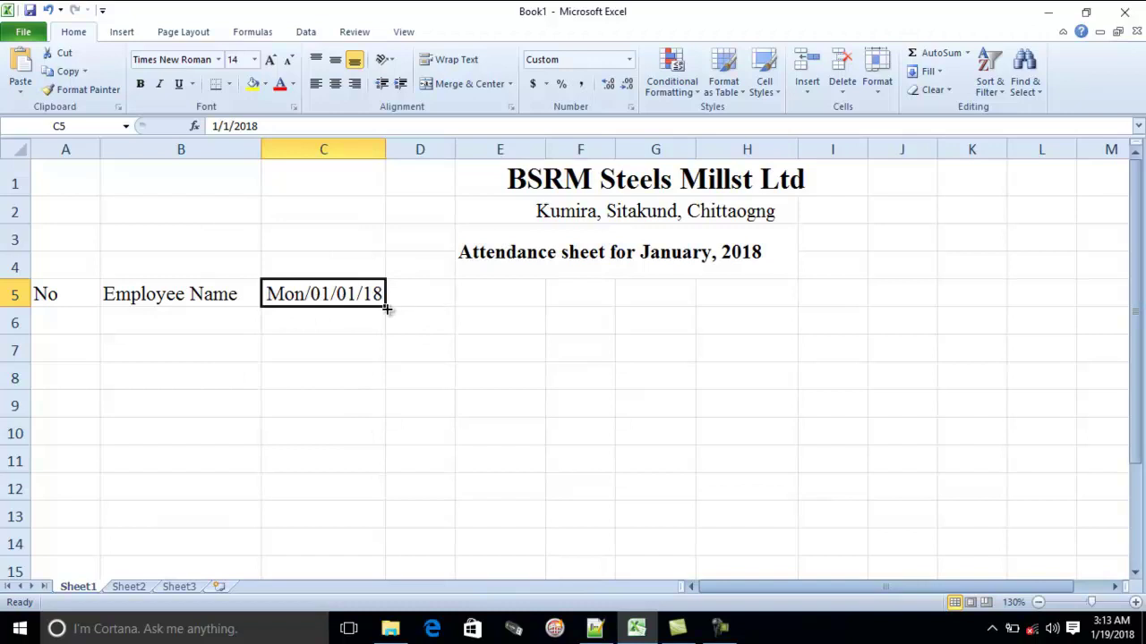
Fill the date series from C5 across row 5 to column AG, covering all 31 January days
left_click_drag(385, 309, 1039, 321)
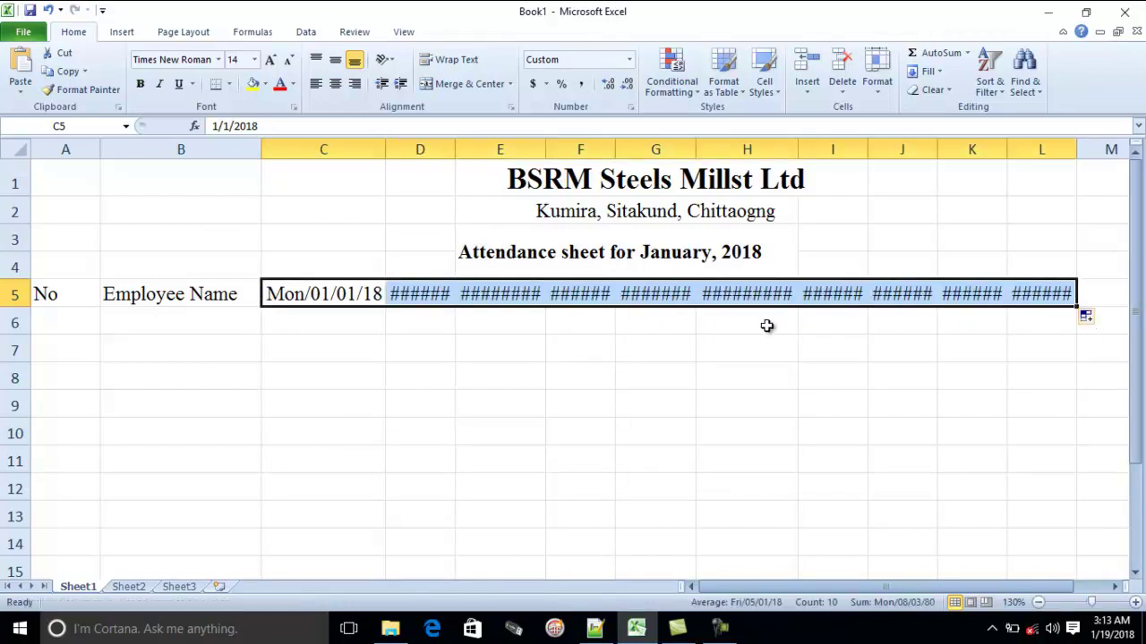
scroll(647, 347, "down", 2)
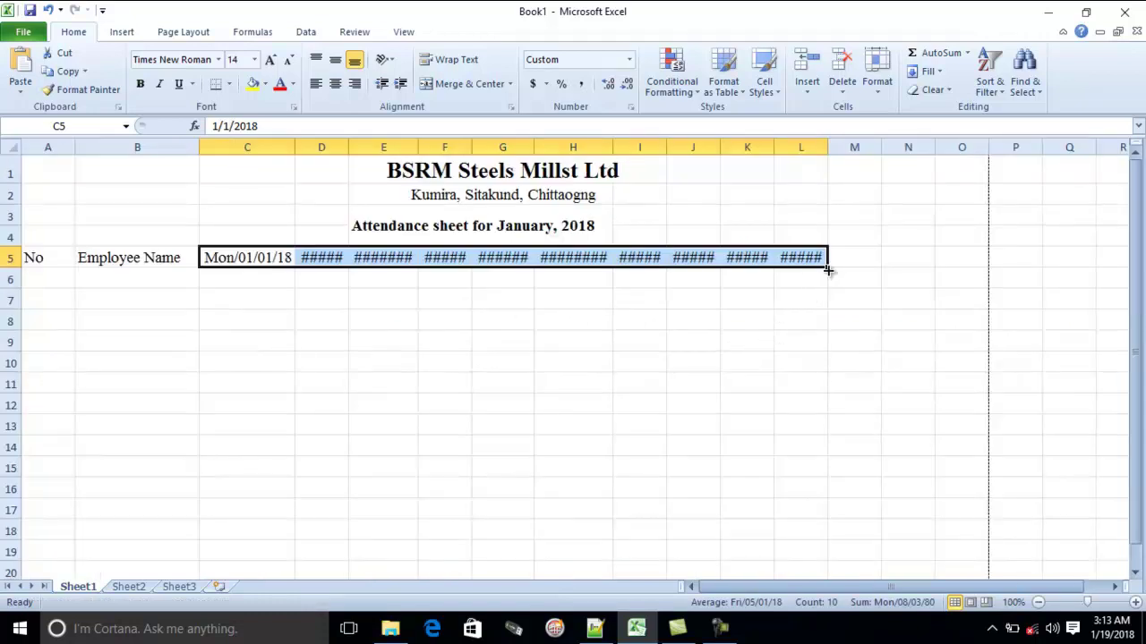
left_click_drag(827, 266, 978, 275)
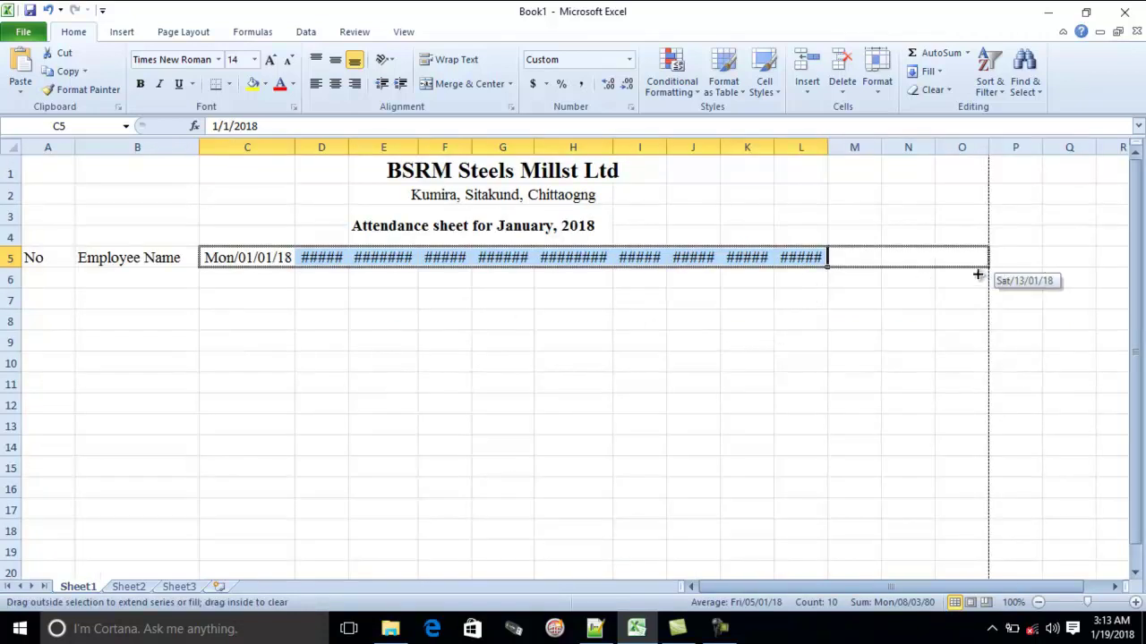
left_click_drag(978, 275, 539, 258)
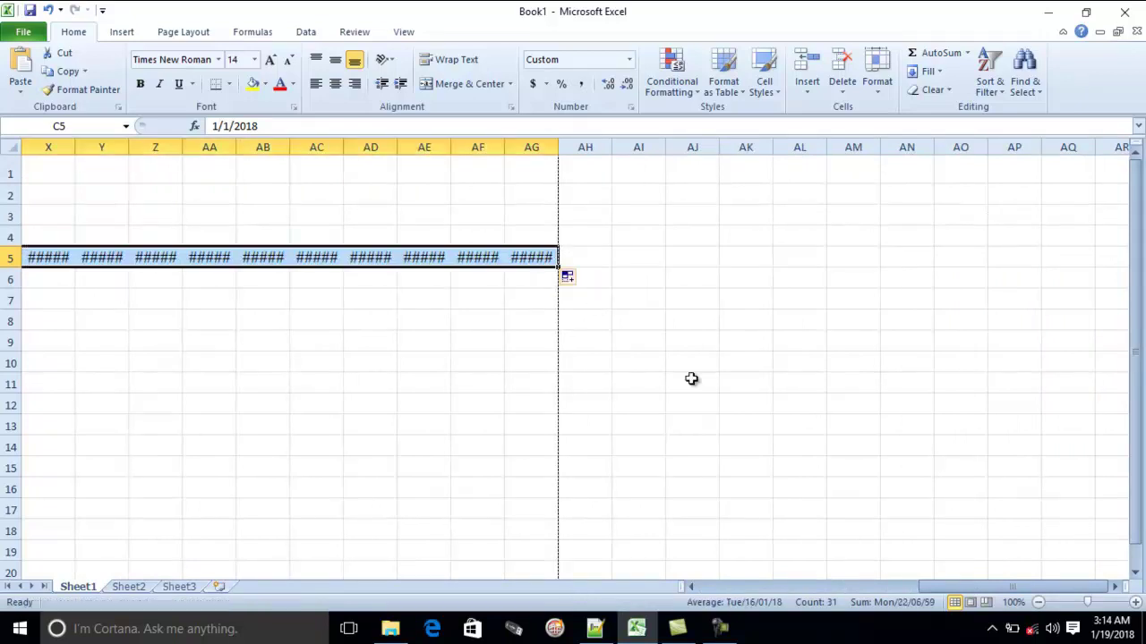
left_click_drag(1011, 588, 783, 592)
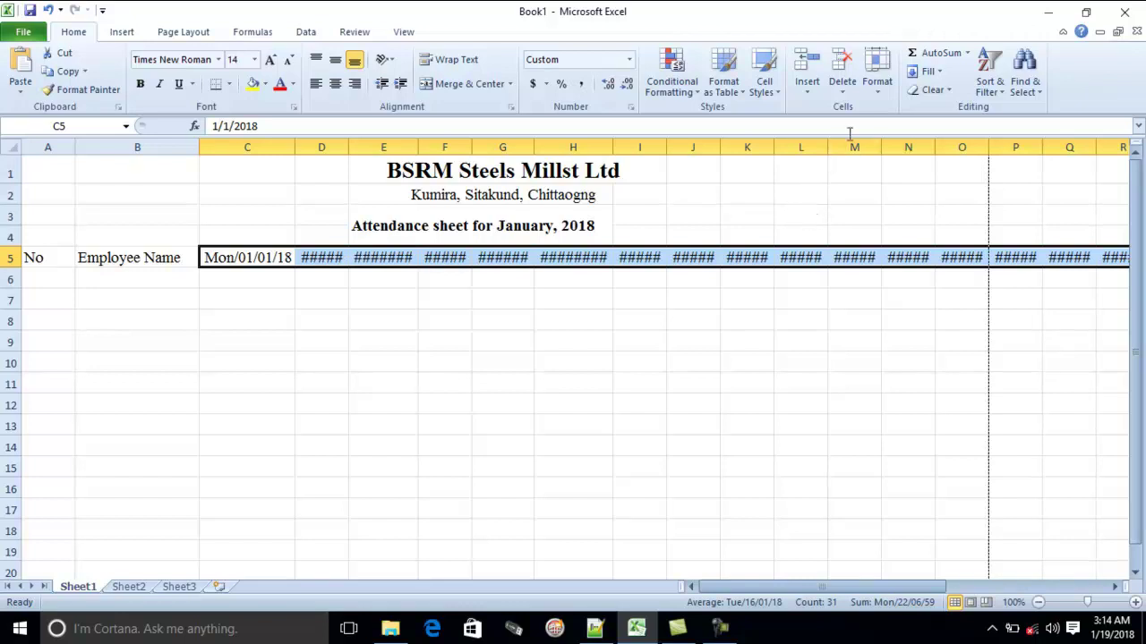
left_click(880, 95)
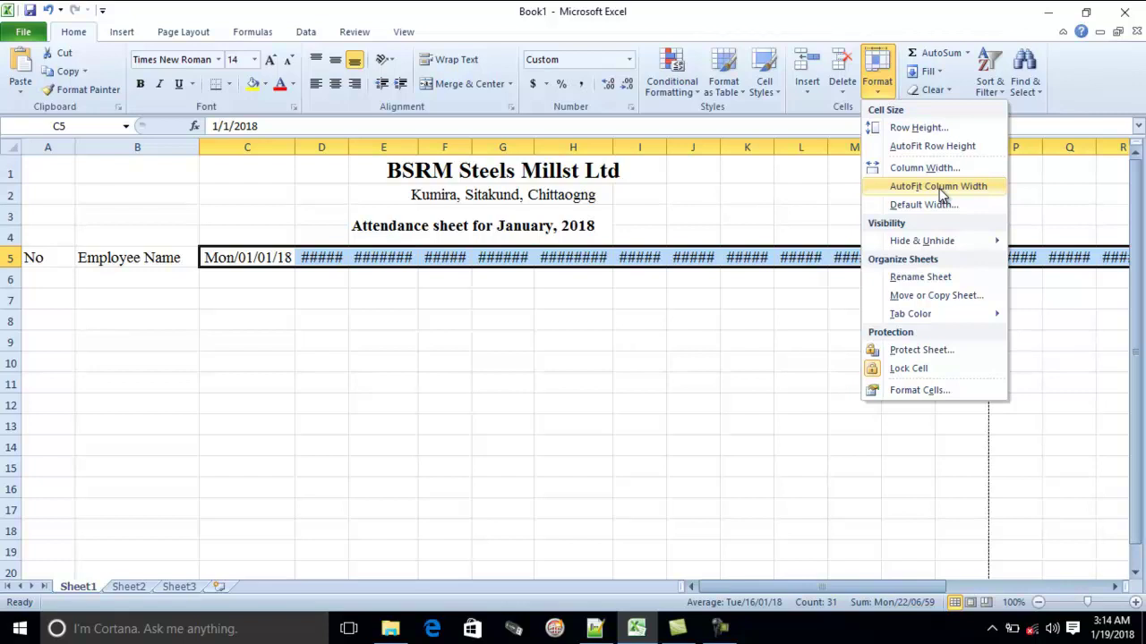
left_click(940, 187)
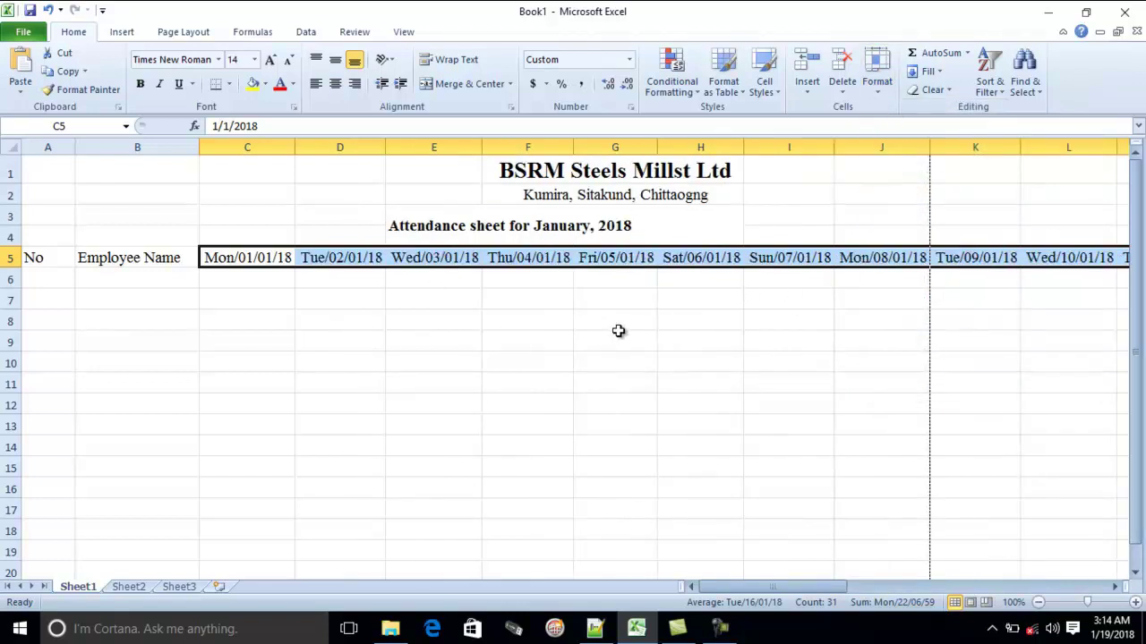
key("ctrl+z")
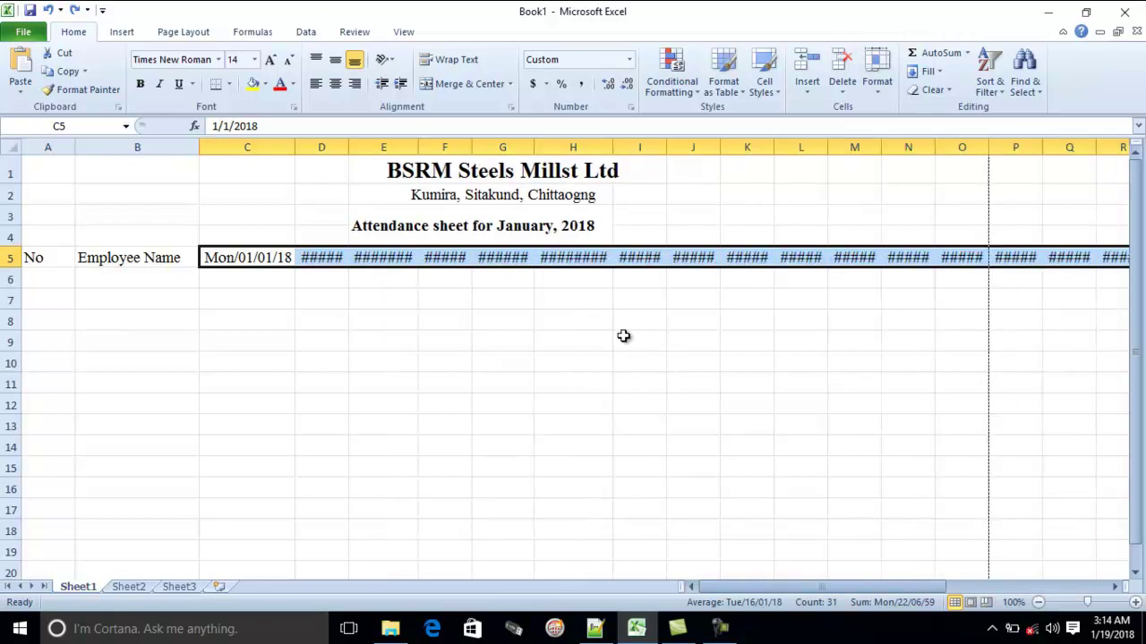
left_click(877, 78)
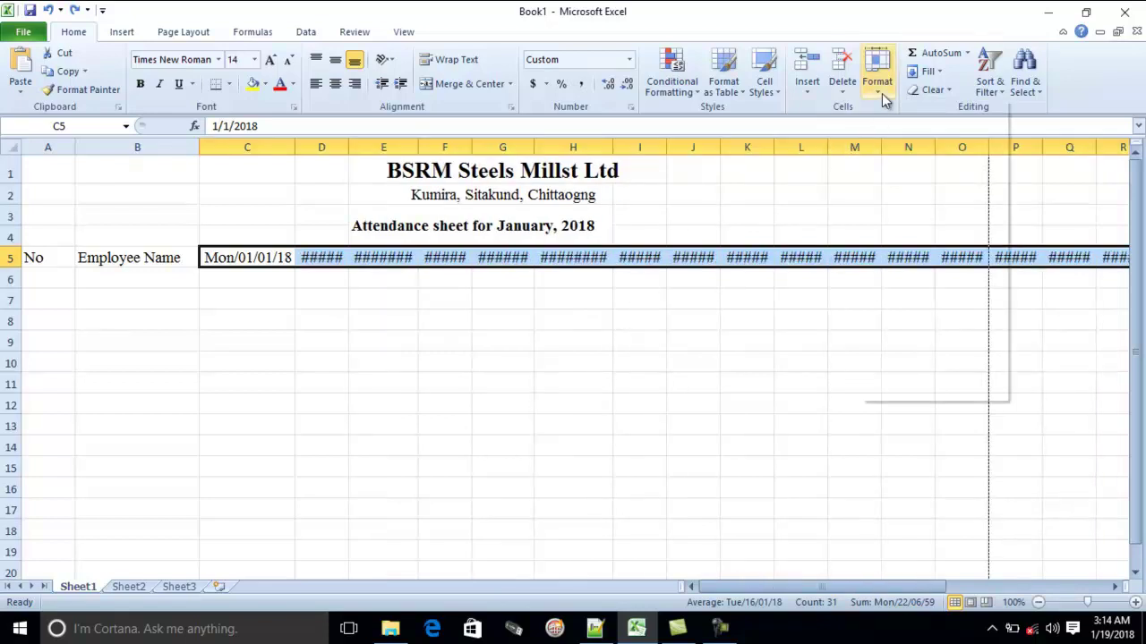
left_click(958, 189)
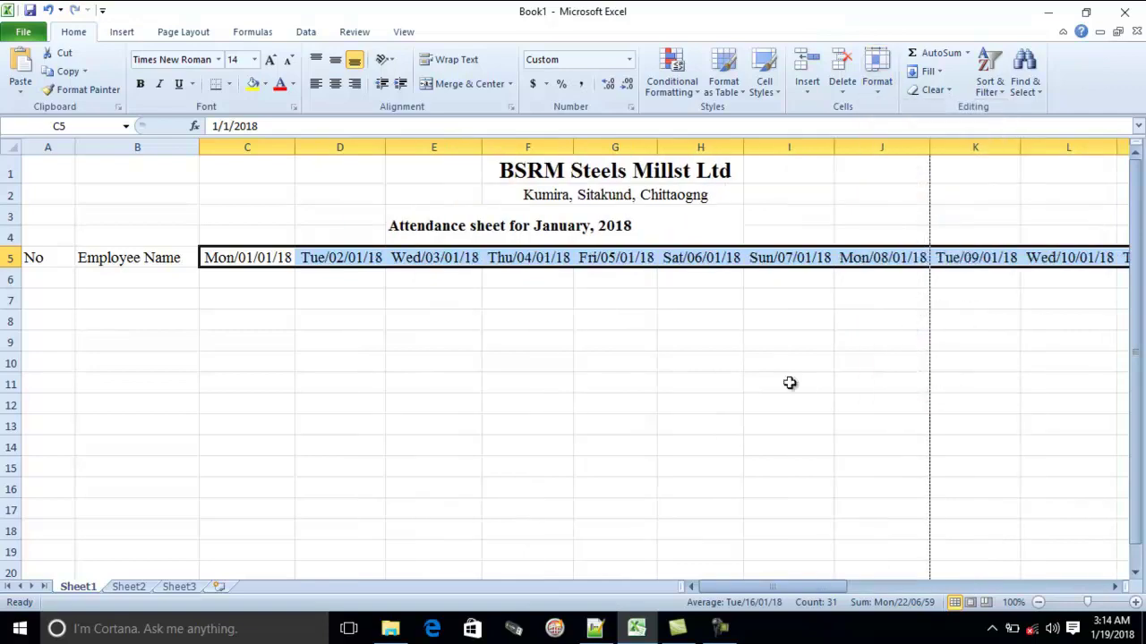
scroll(759, 439, "down", 3, "ctrl")
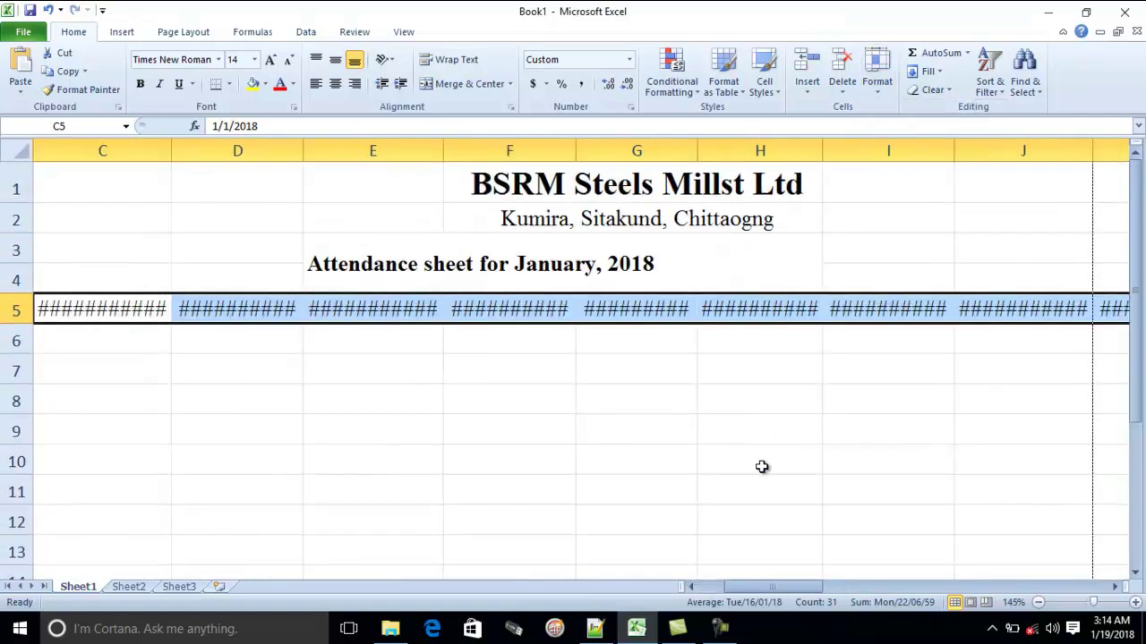
scroll(784, 460, "down", 4, "ctrl")
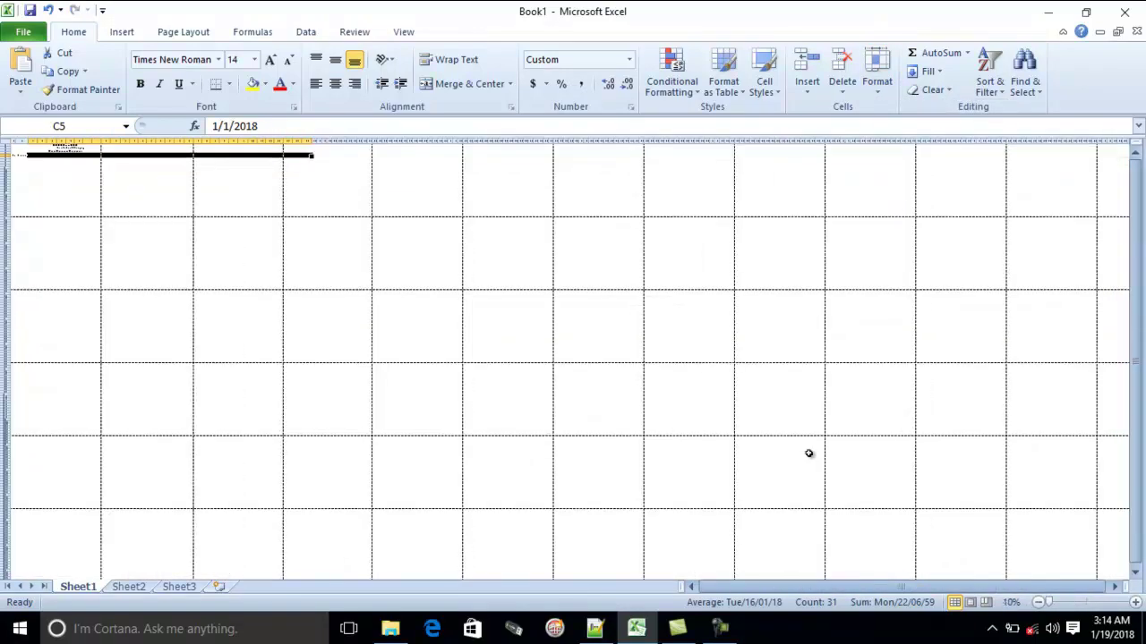
scroll(376, 204, "up", 2, "ctrl")
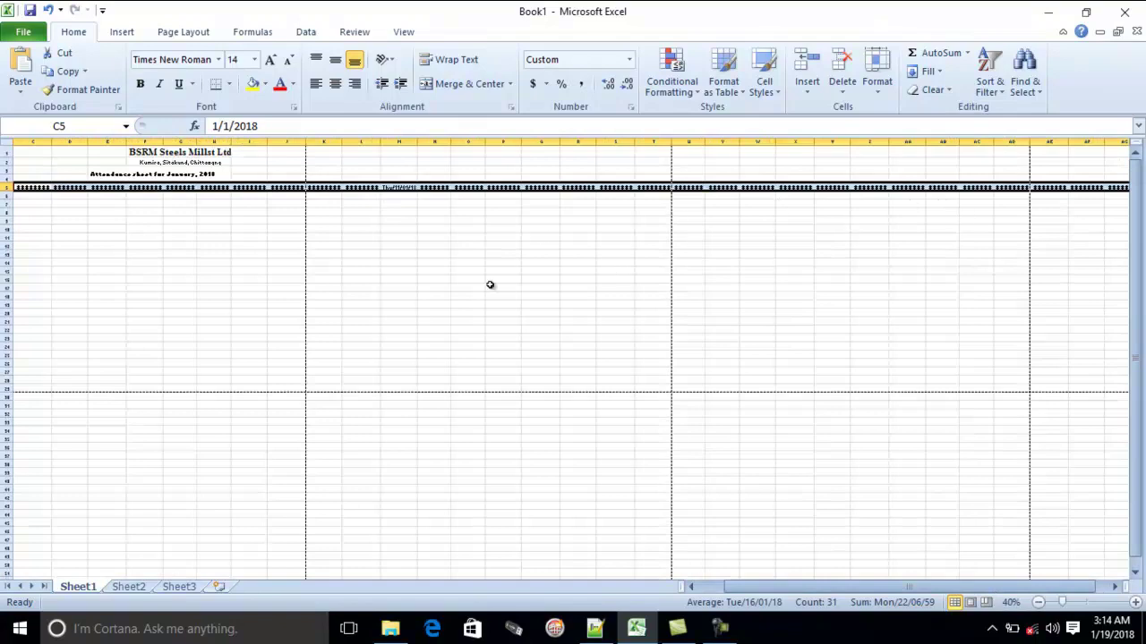
scroll(490, 285, "down", 1, "ctrl")
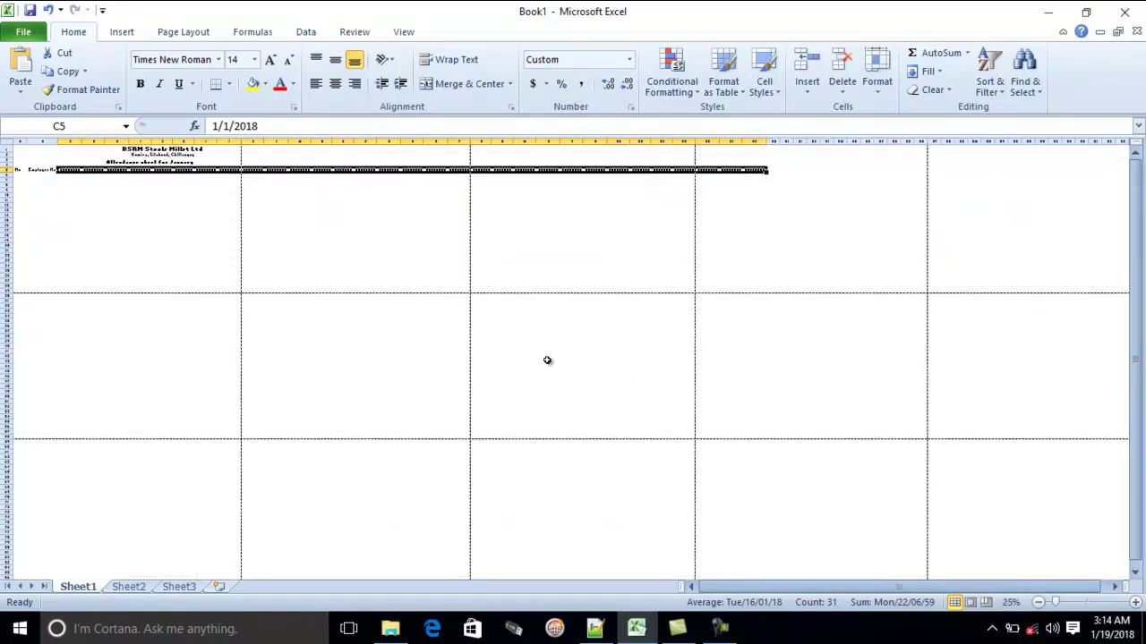
scroll(532, 348, "up", 5, "ctrl")
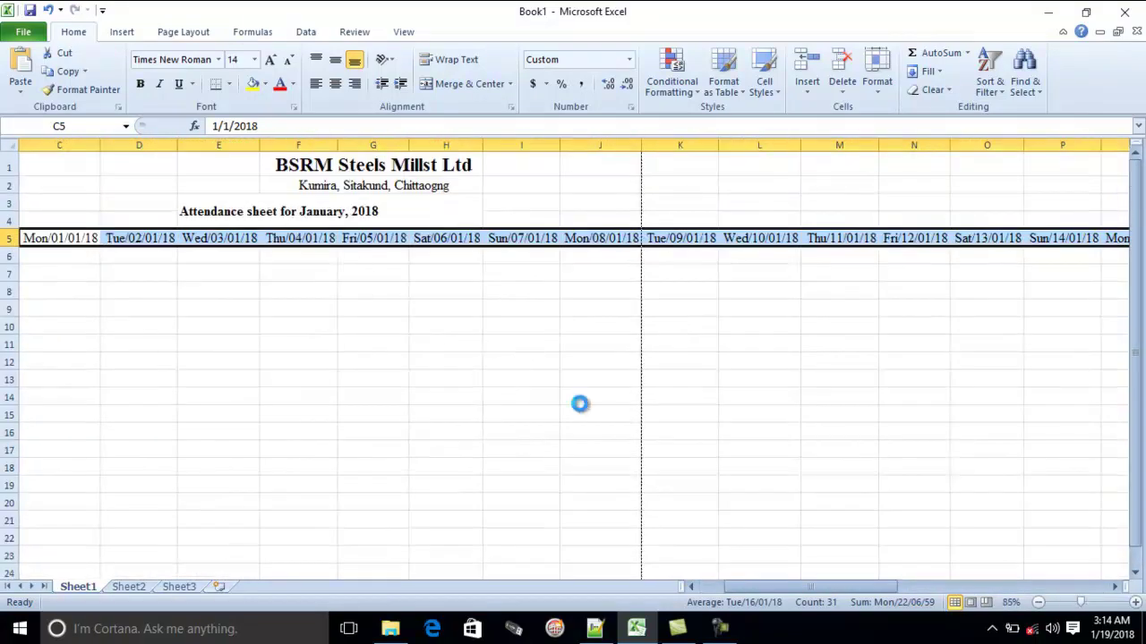
scroll(579, 402, "up", 2, "ctrl")
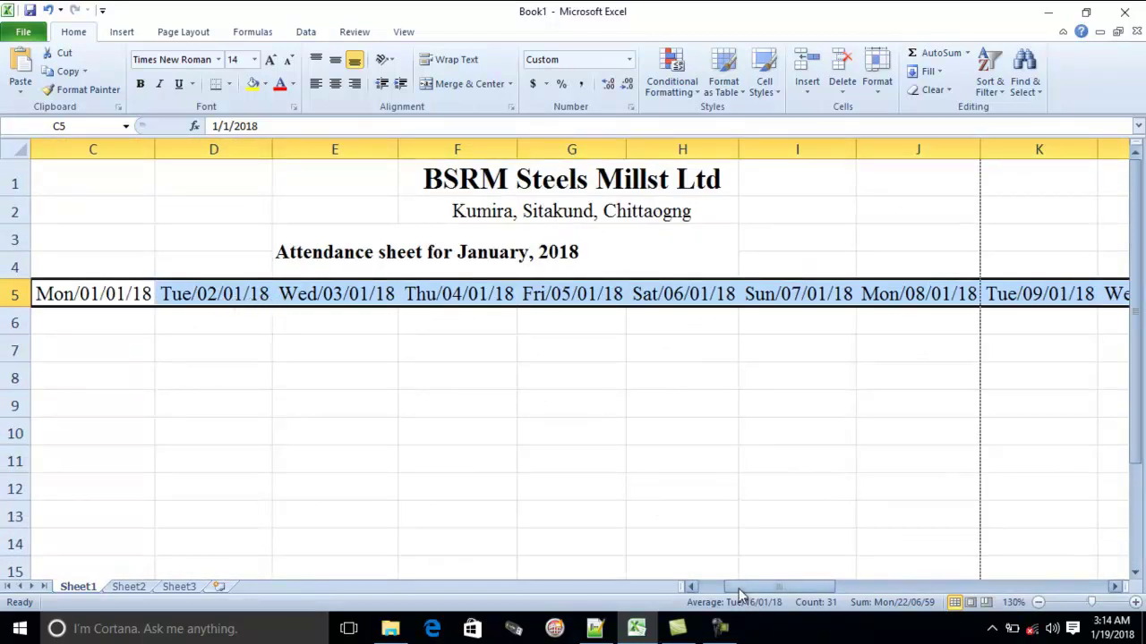
Apply Rotate Text Up to the row 5 date headers, after briefly trying Rotate Text Down
left_click(690, 586)
left_click(690, 586)
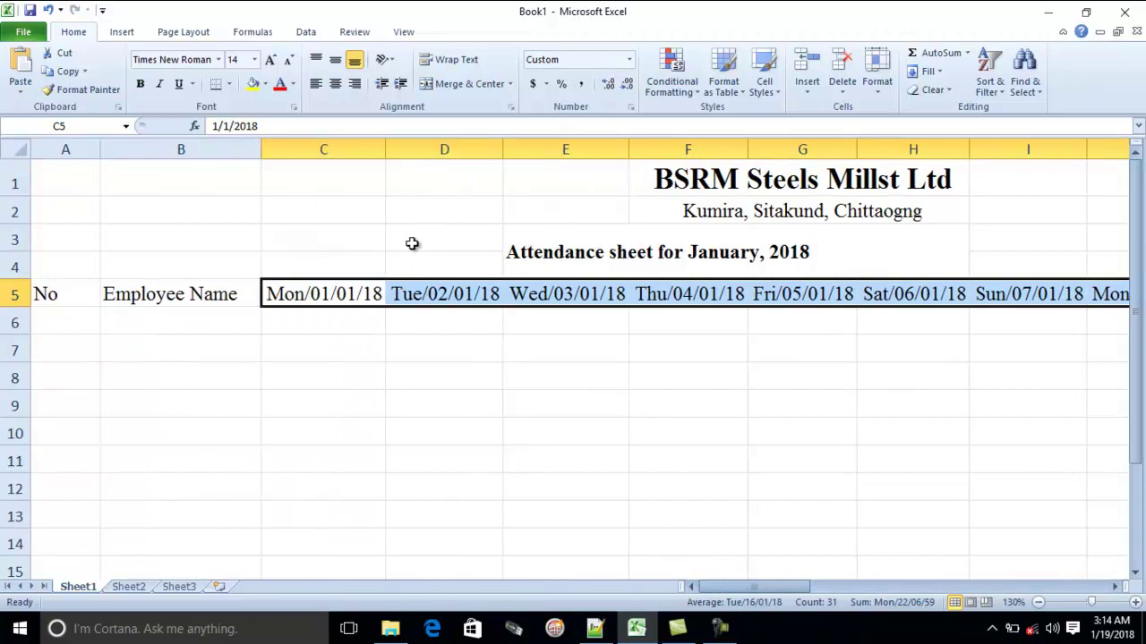
left_click(387, 67)
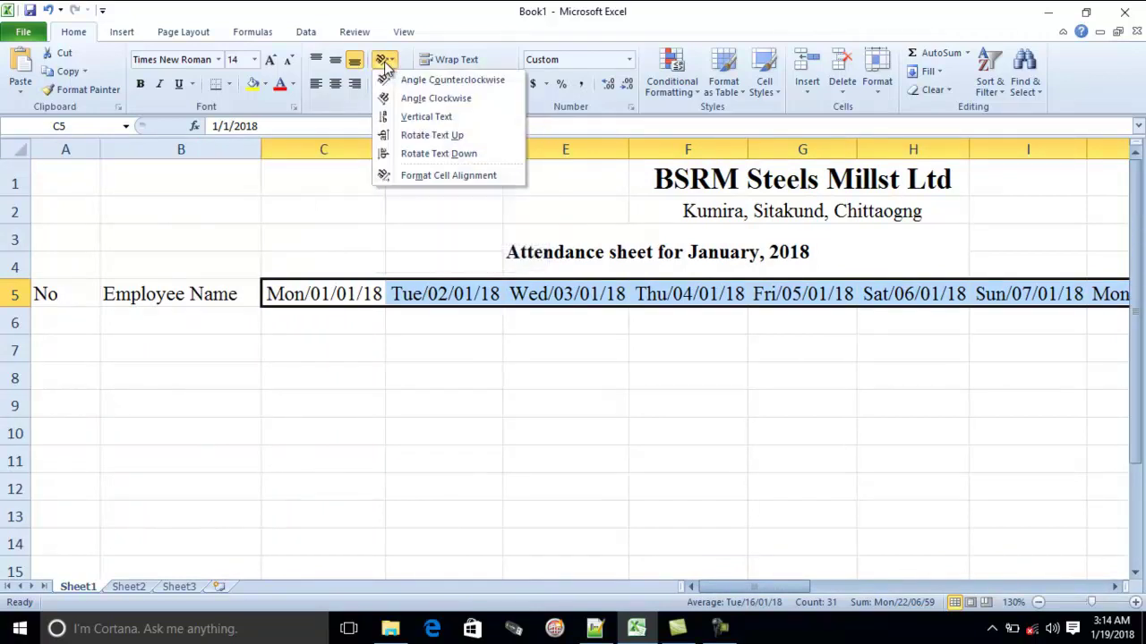
left_click(431, 135)
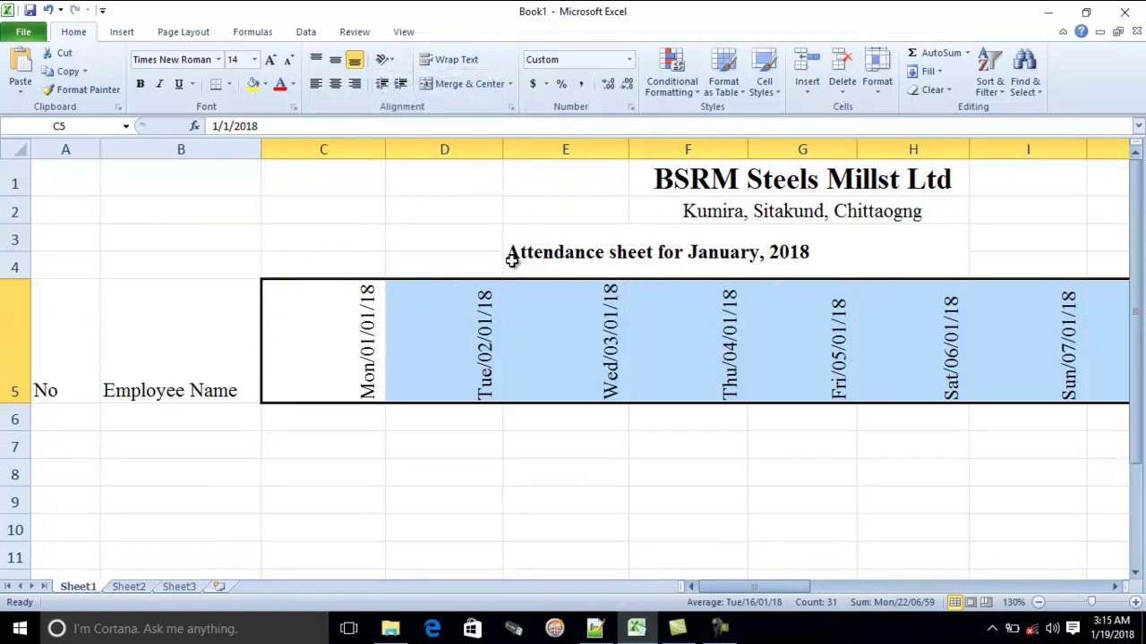
left_click(383, 59)
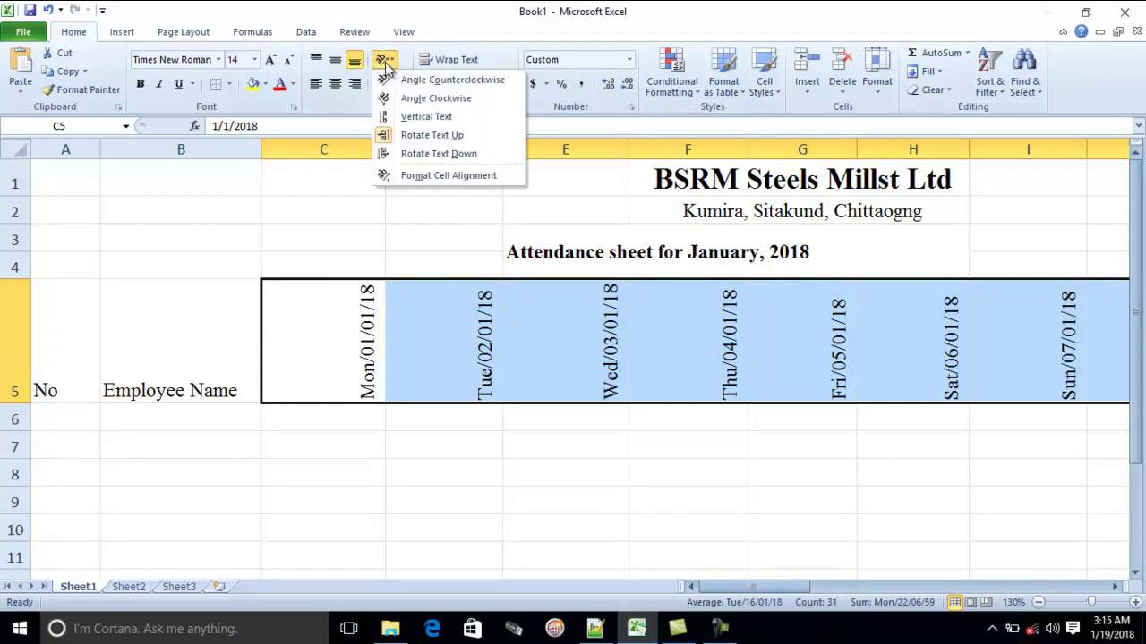
left_click(411, 157)
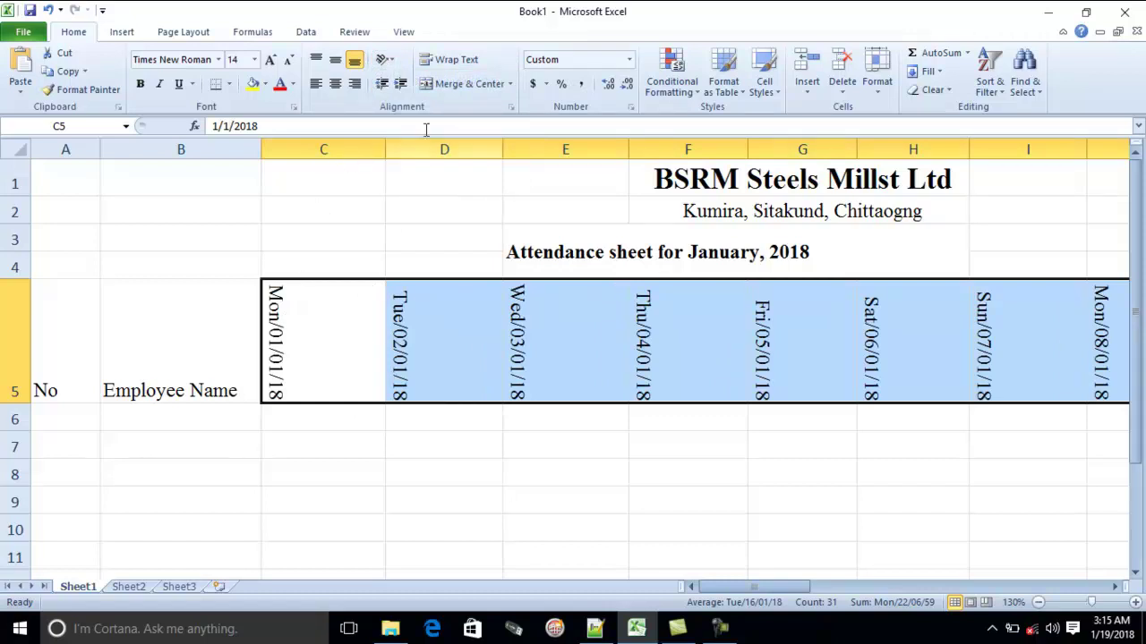
left_click(385, 59)
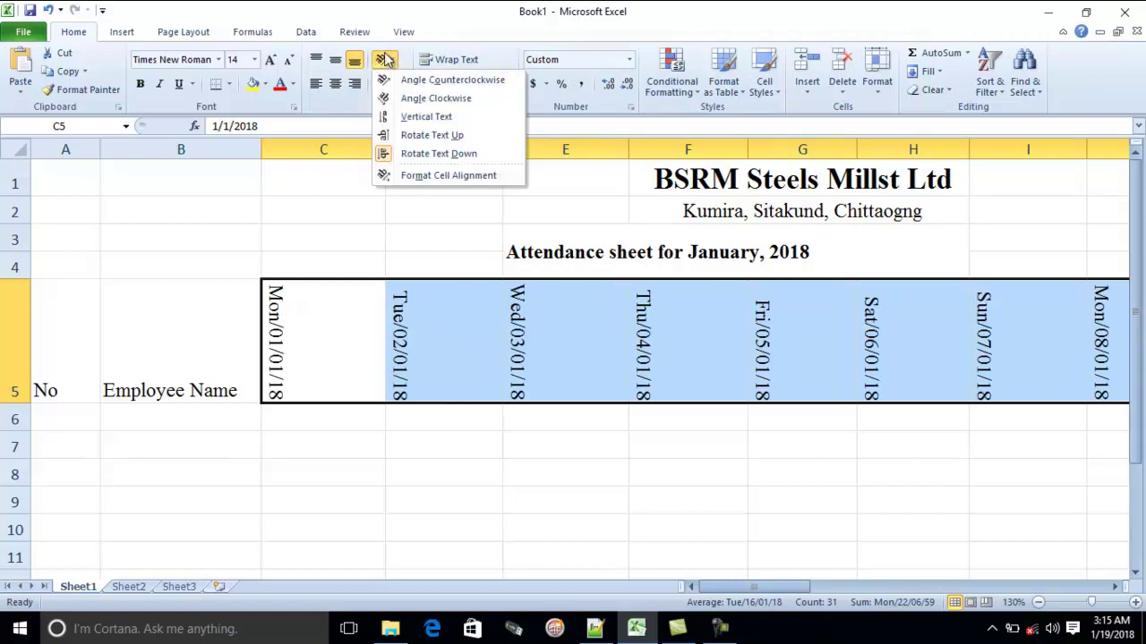
left_click(419, 135)
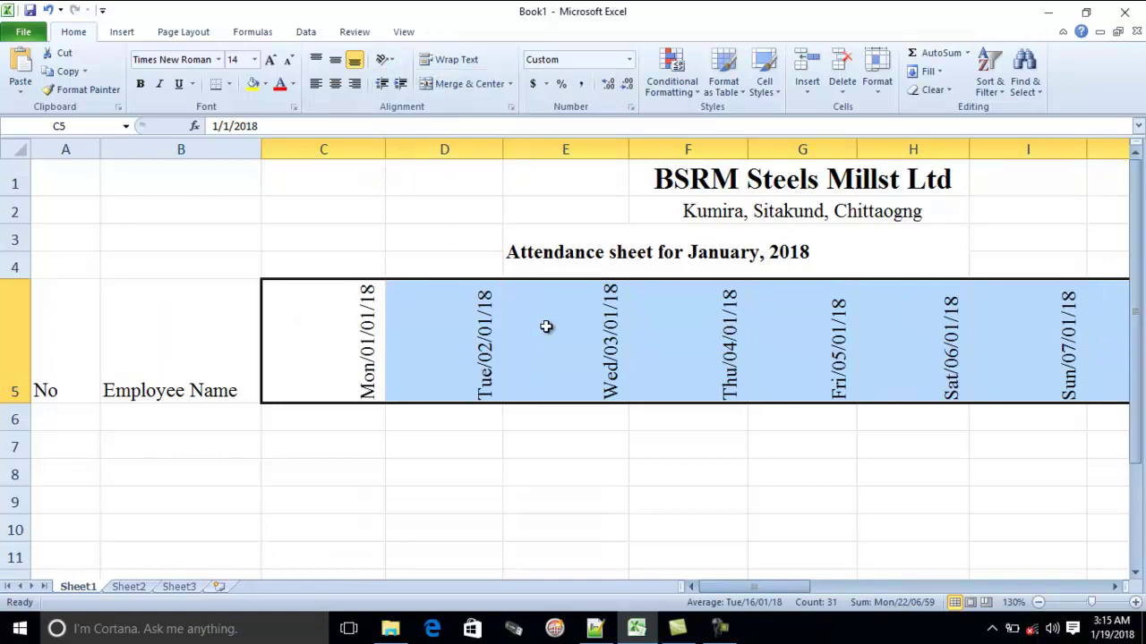
scroll(547, 332, "down", 6)
scroll(570, 340, "up", 2)
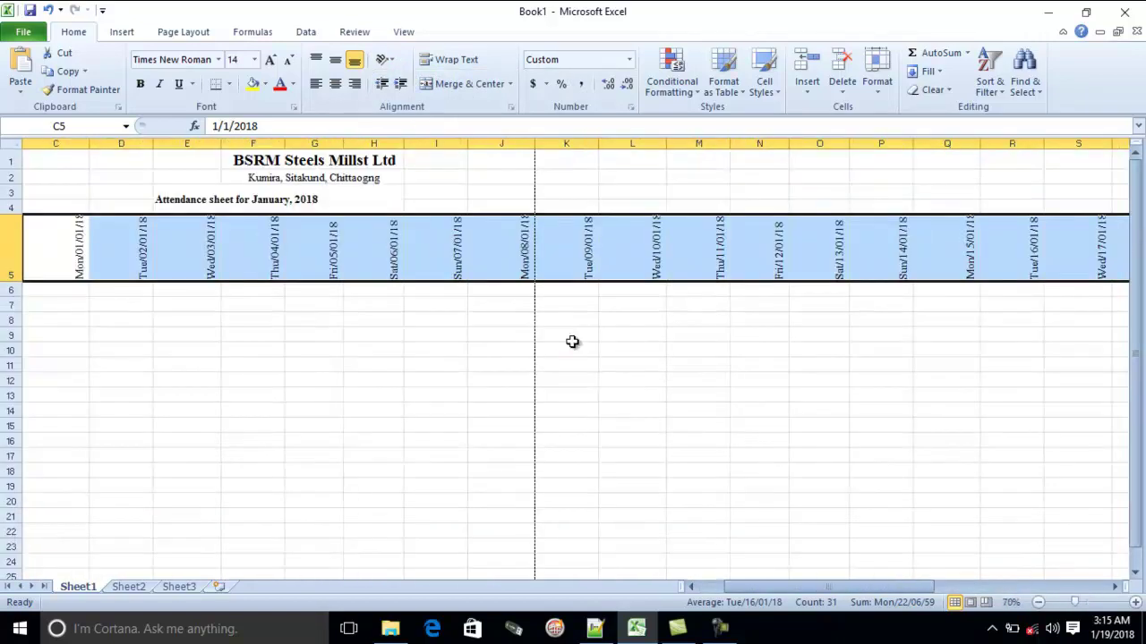
scroll(597, 299, "up", 2)
left_click(878, 89)
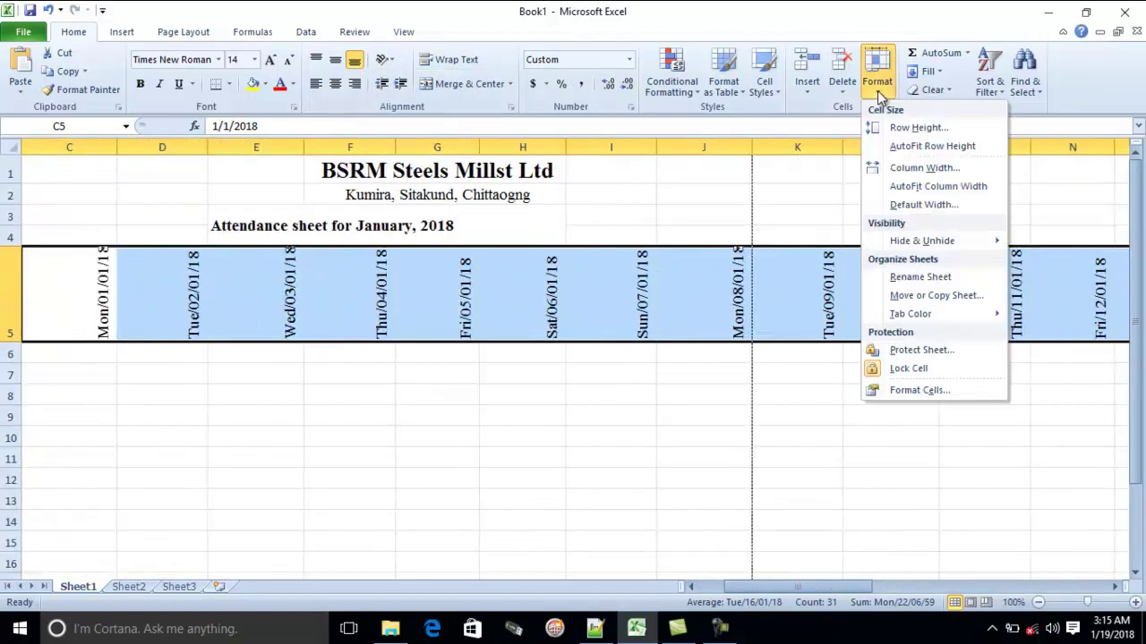
AutoFit the widths of date columns C through AG to their vertical headers
left_click(944, 187)
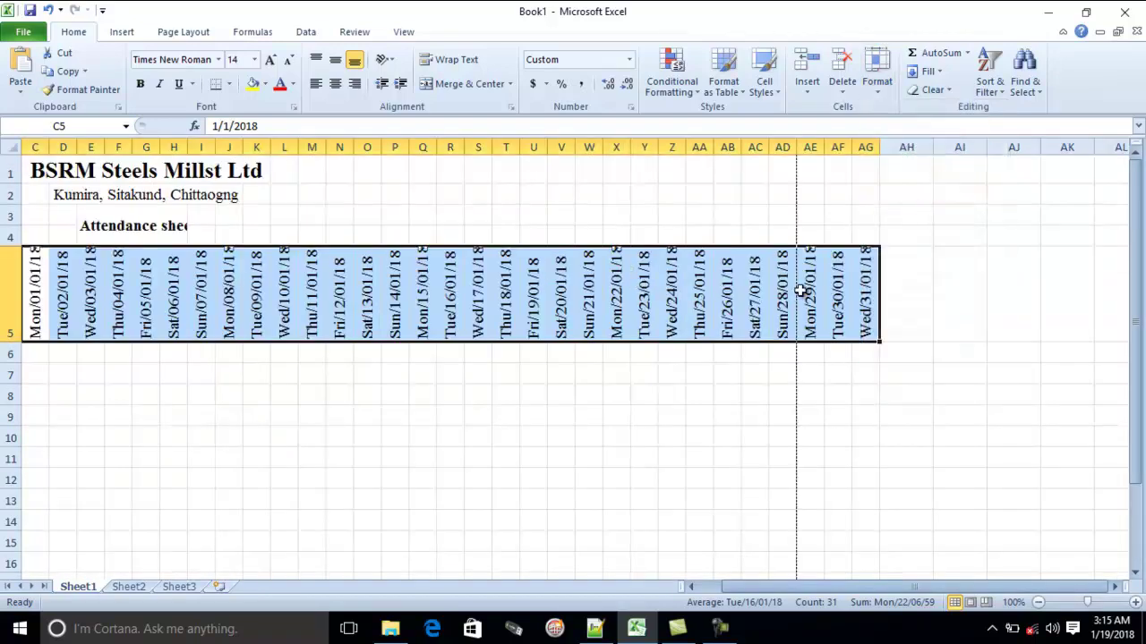
scroll(800, 291, "down", 4, "ctrl")
scroll(815, 295, "up", 3, "ctrl")
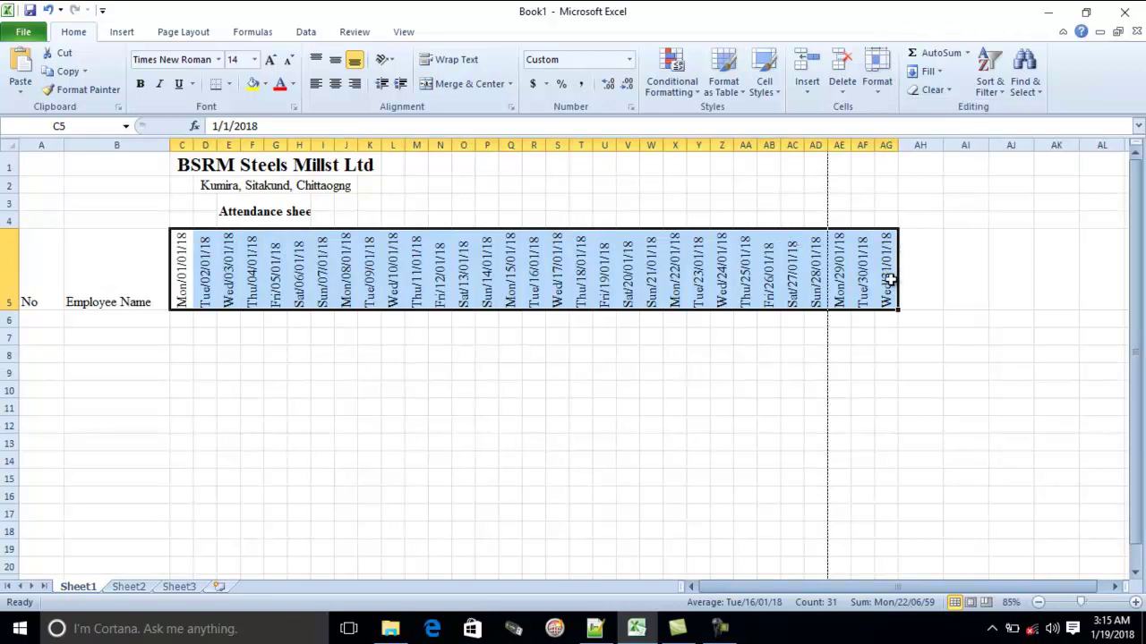
left_click(768, 371)
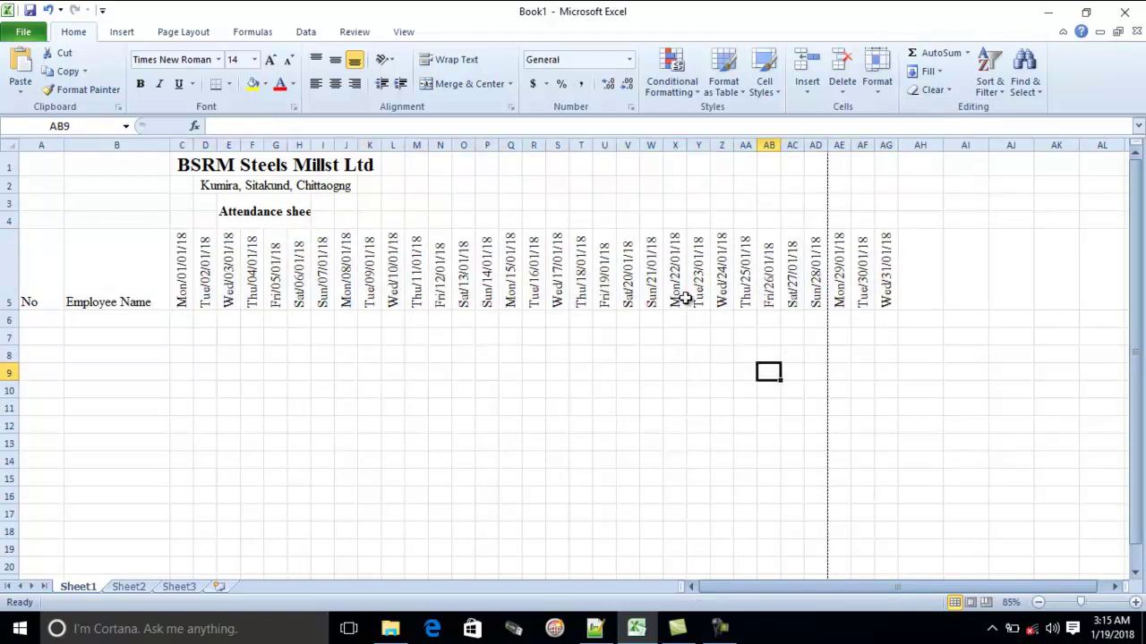
Delete the Friday columns for 19, 12 and 5 January
left_click(606, 145)
right_click(606, 146)
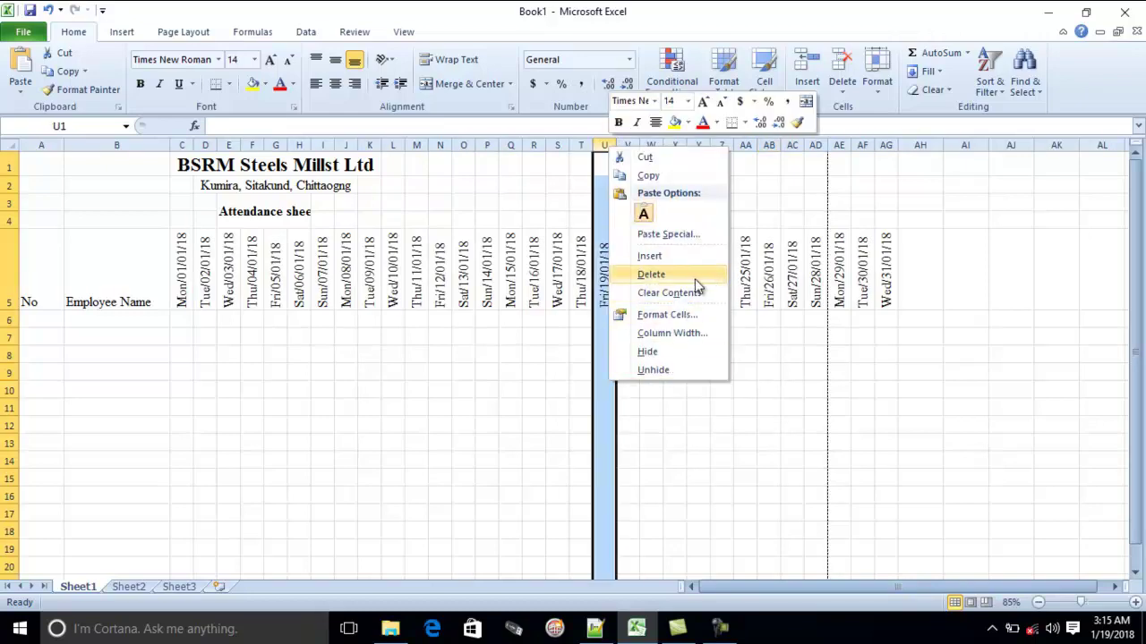
left_click(695, 281)
left_click(540, 392)
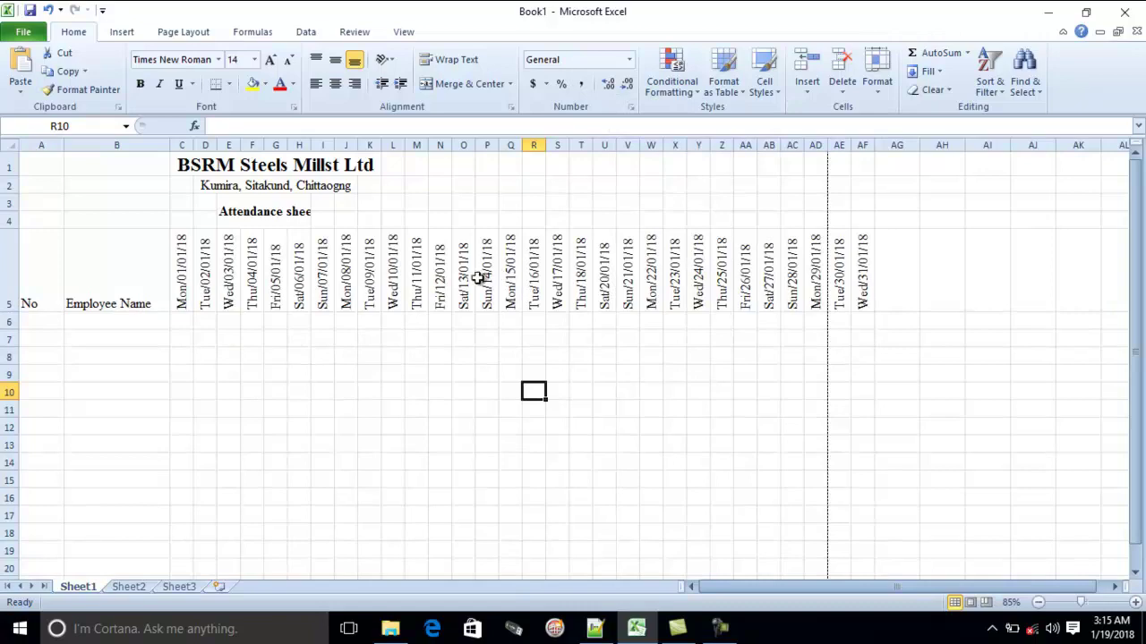
left_click(440, 145)
right_click(439, 147)
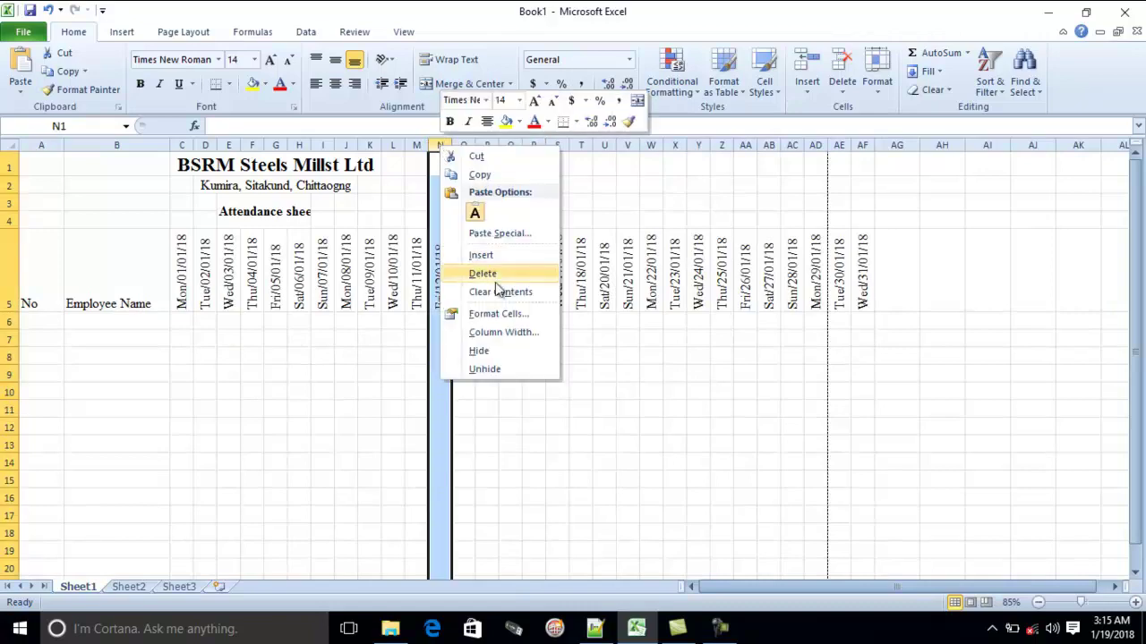
left_click(481, 273)
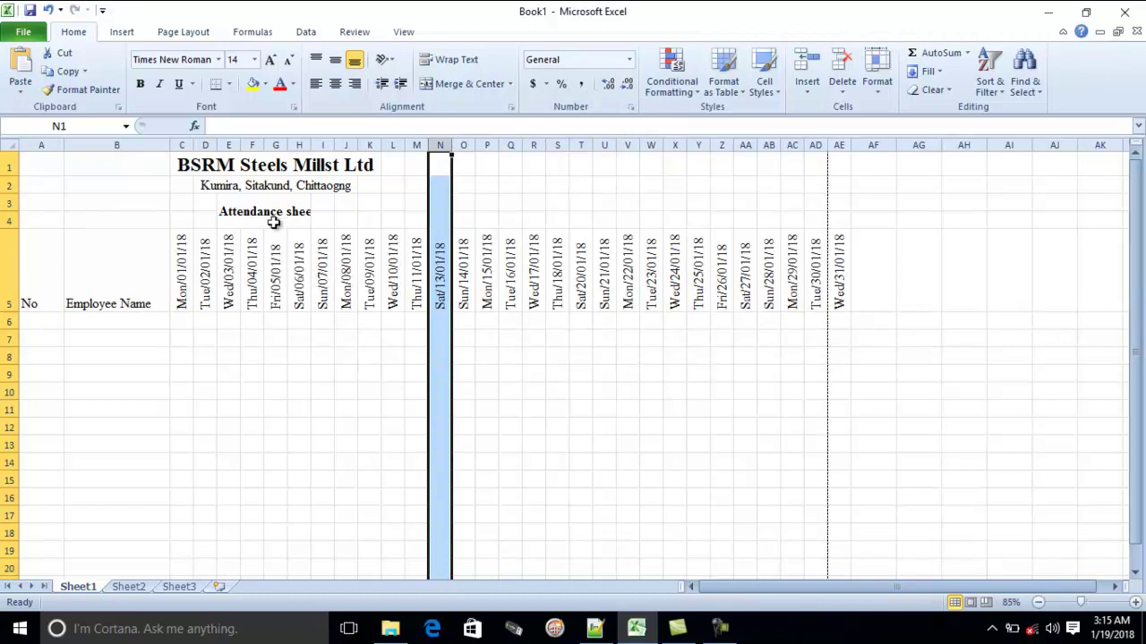
left_click(274, 145)
right_click(274, 146)
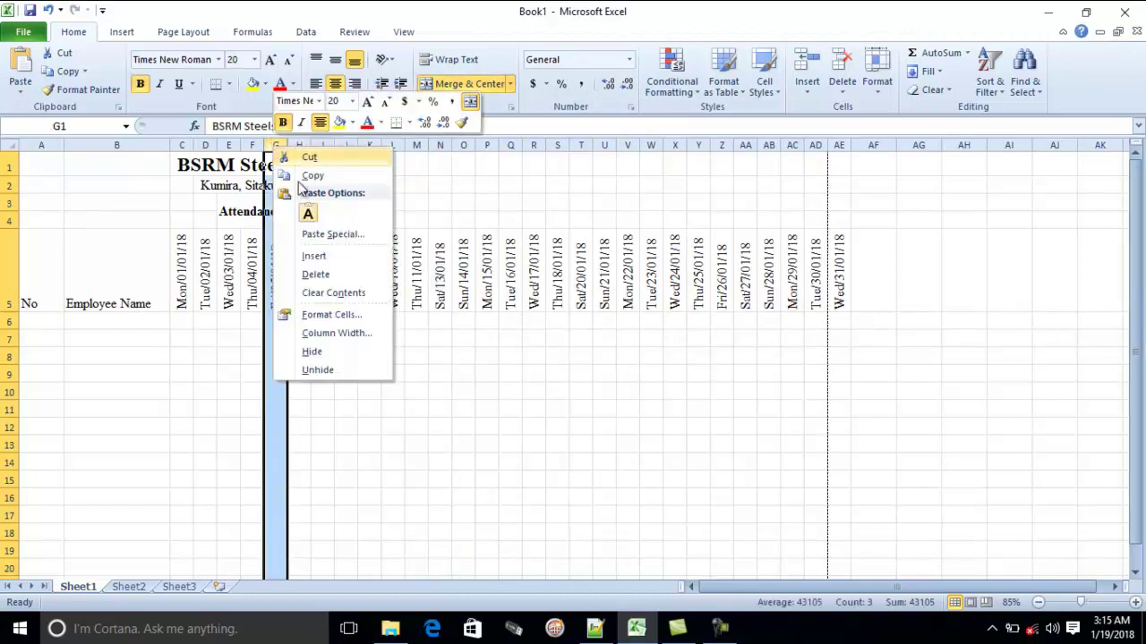
left_click(324, 275)
left_click(439, 372)
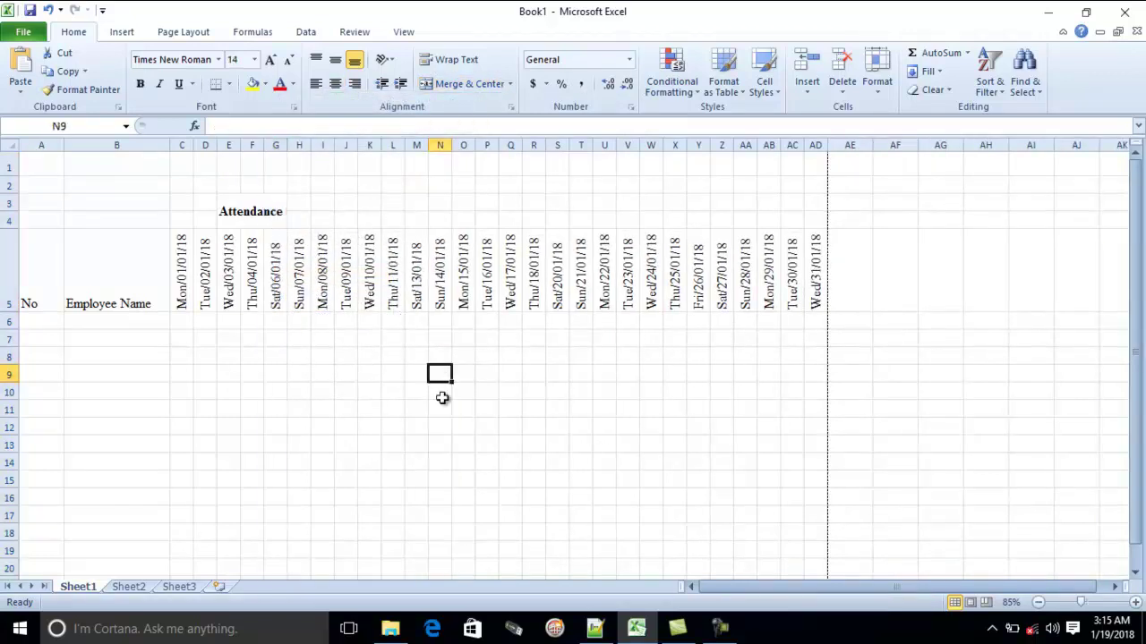
Undo the last deletion and move the merged title block left to A1:K4
key("ctrl+z")
left_click(416, 409)
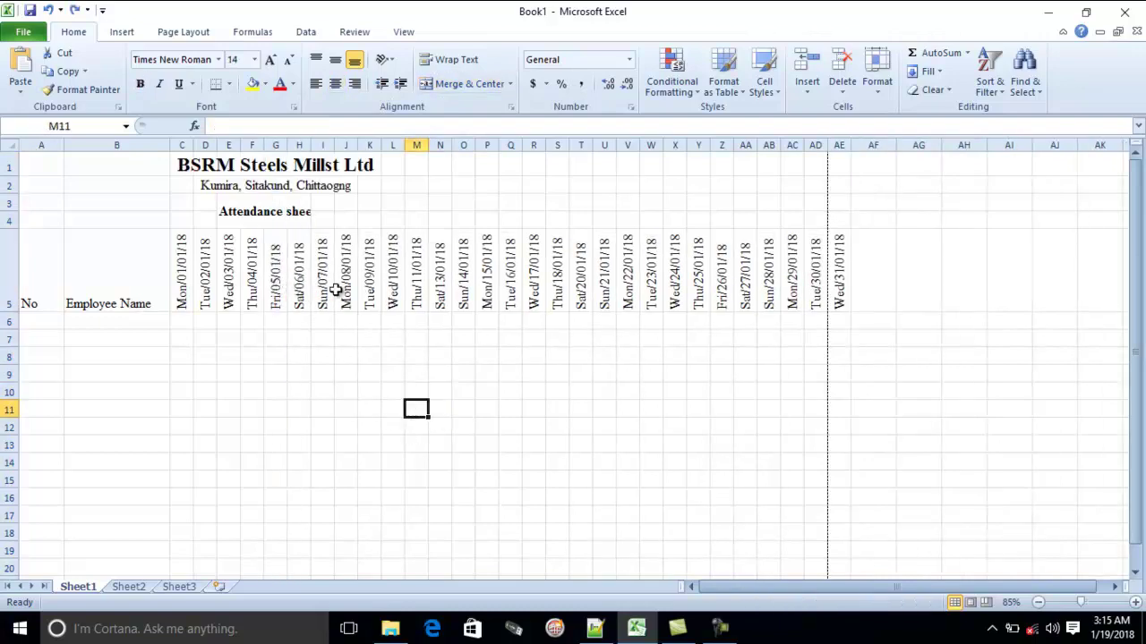
scroll(462, 351, "up", 1)
left_click_drag(196, 165, 340, 188)
left_click(540, 356)
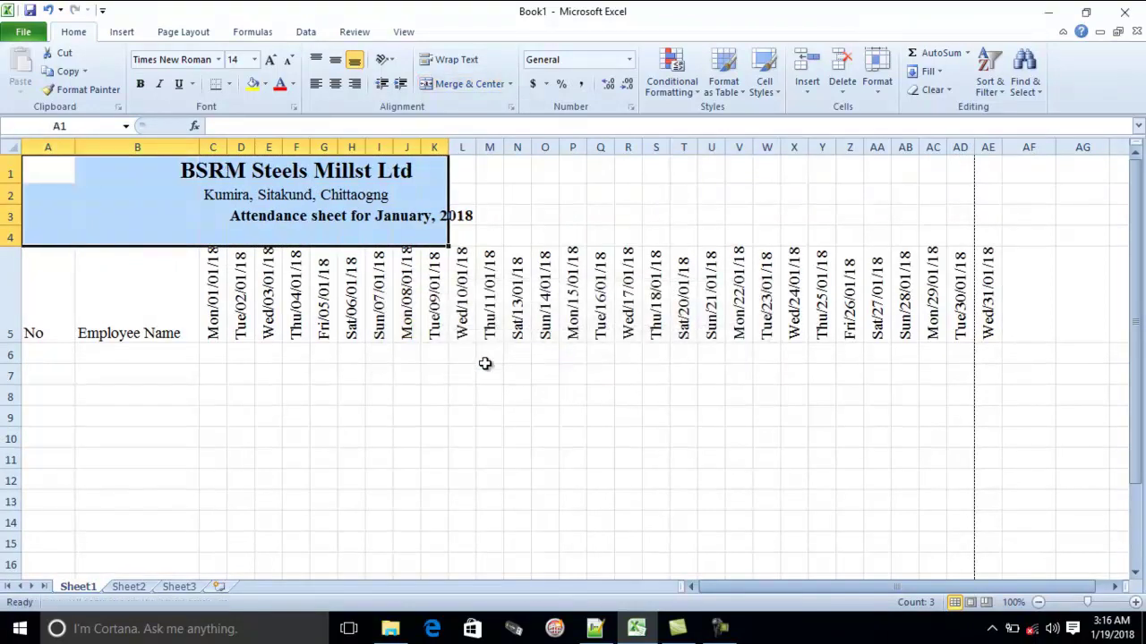
left_click(452, 370)
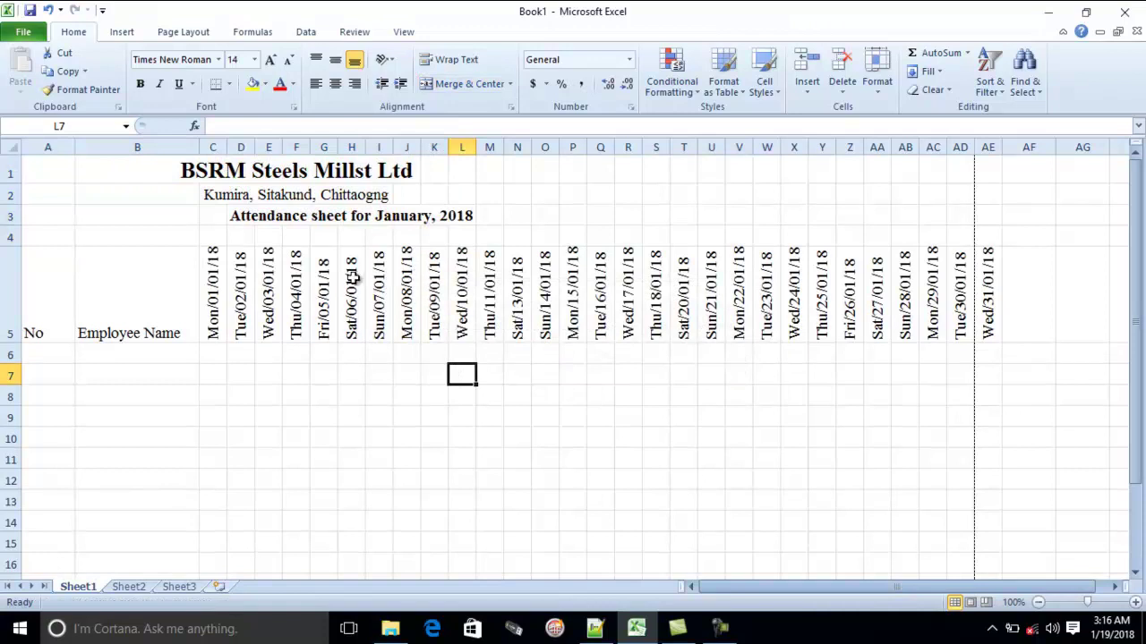
Delete the Fri/05/01/18 column again, now leaving the title intact
left_click(321, 150)
right_click(323, 150)
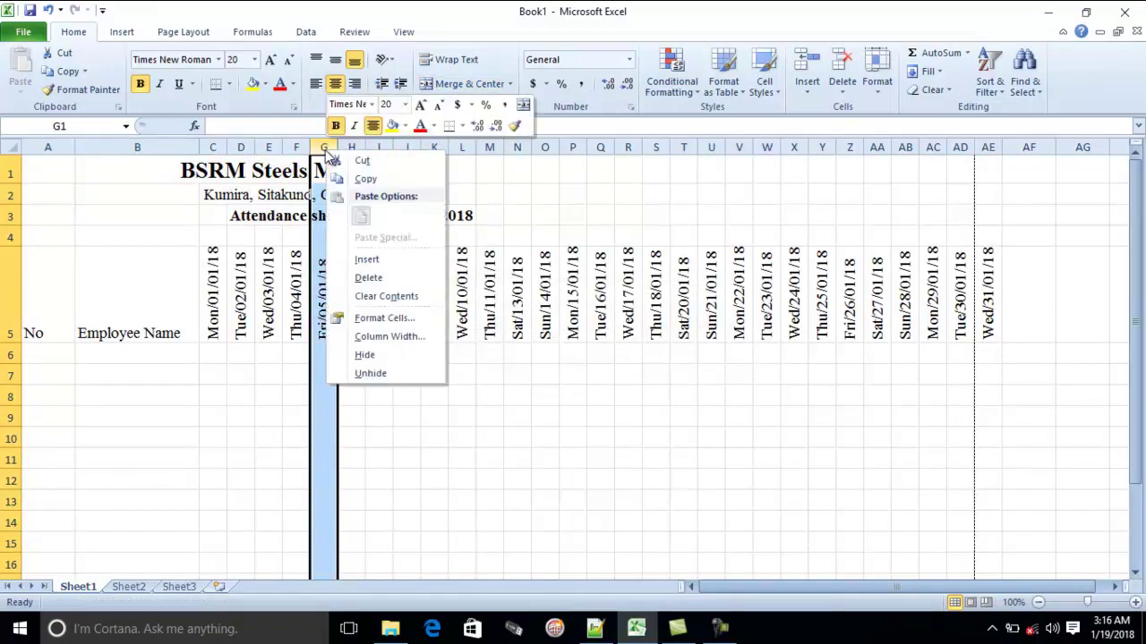
left_click(385, 285)
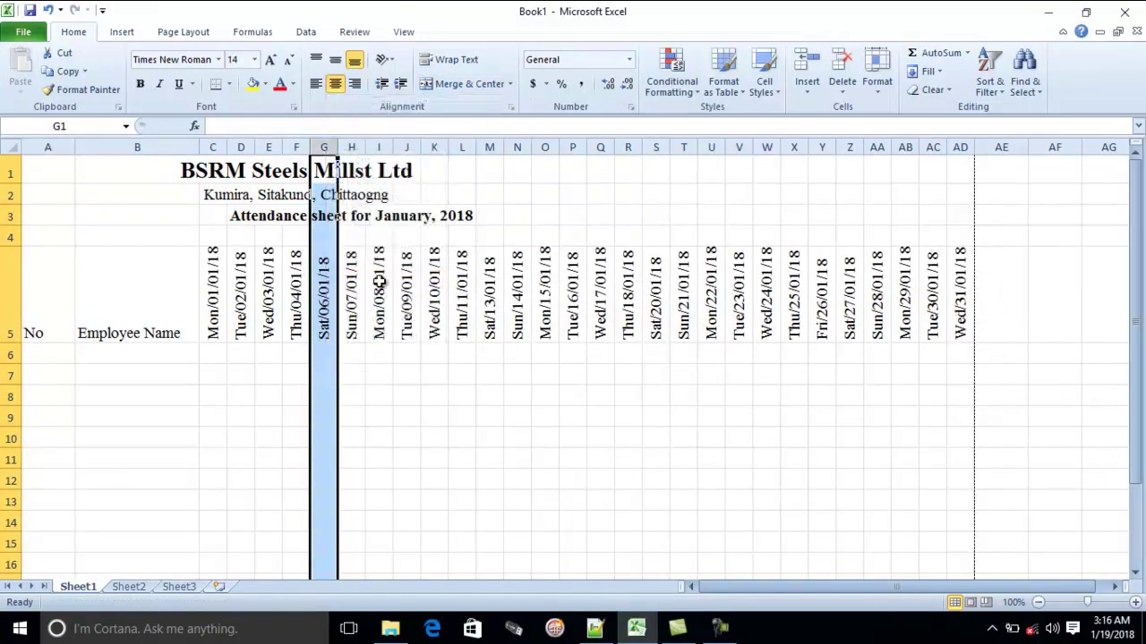
left_click(461, 460)
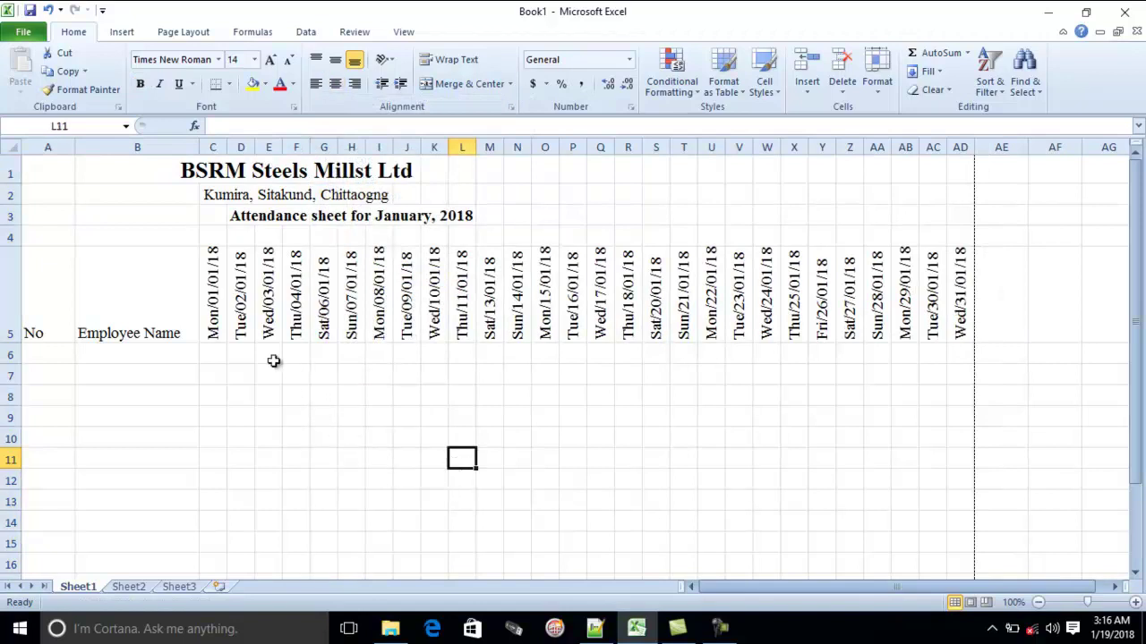
Enter the two-line heading 'Total Present' in AE5
left_click(869, 378)
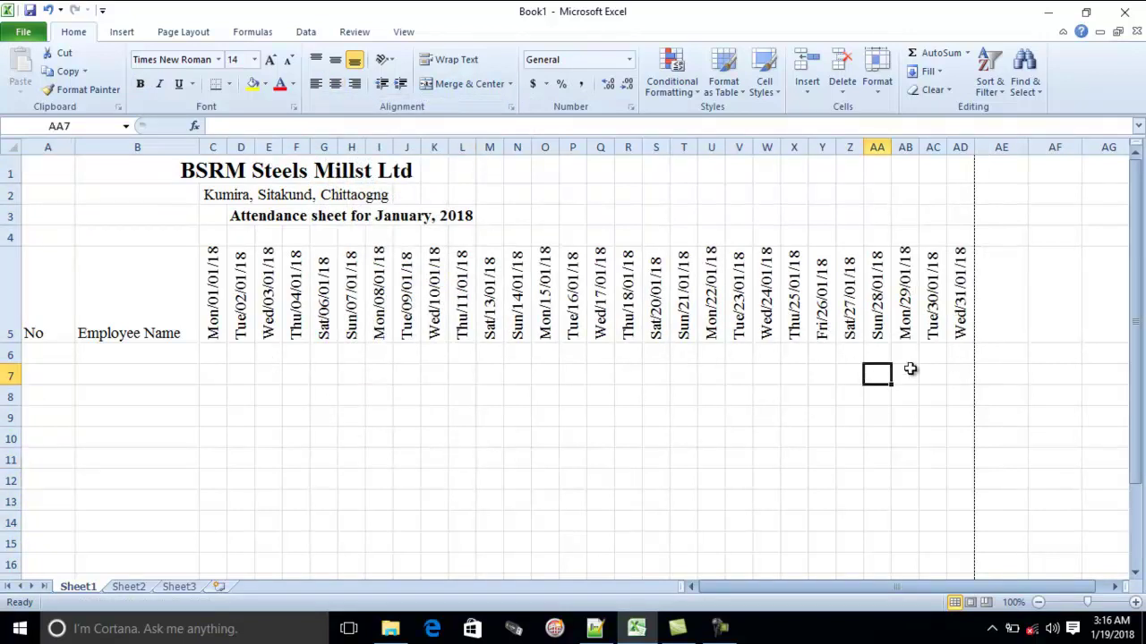
left_click(997, 297)
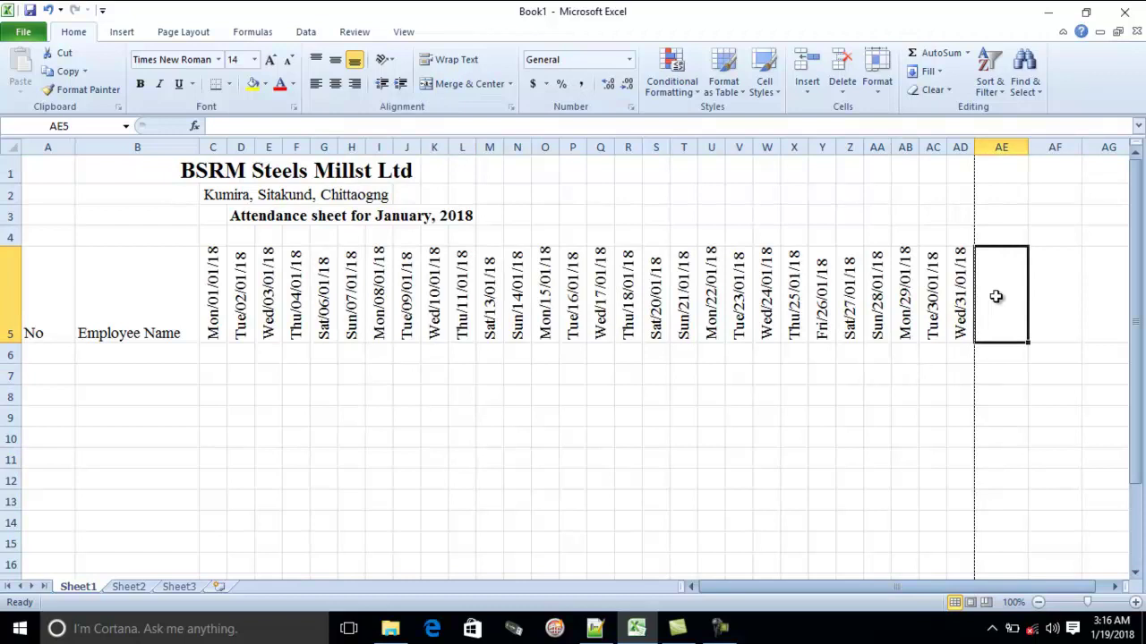
type("Tota")
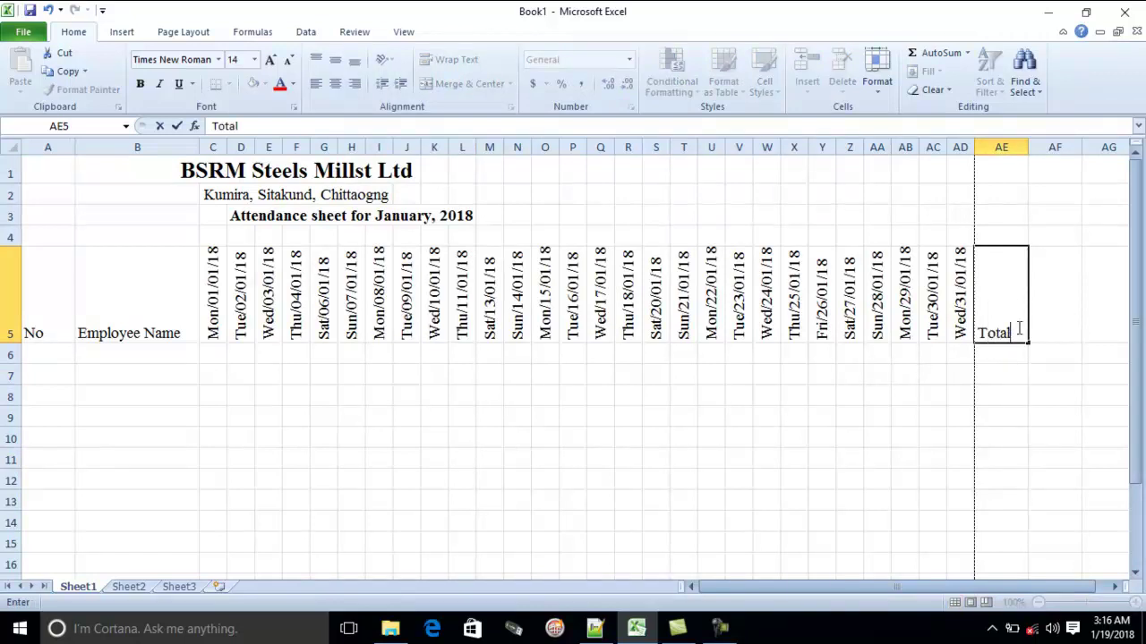
type("l")
key("alt+Return")
key("Tab")
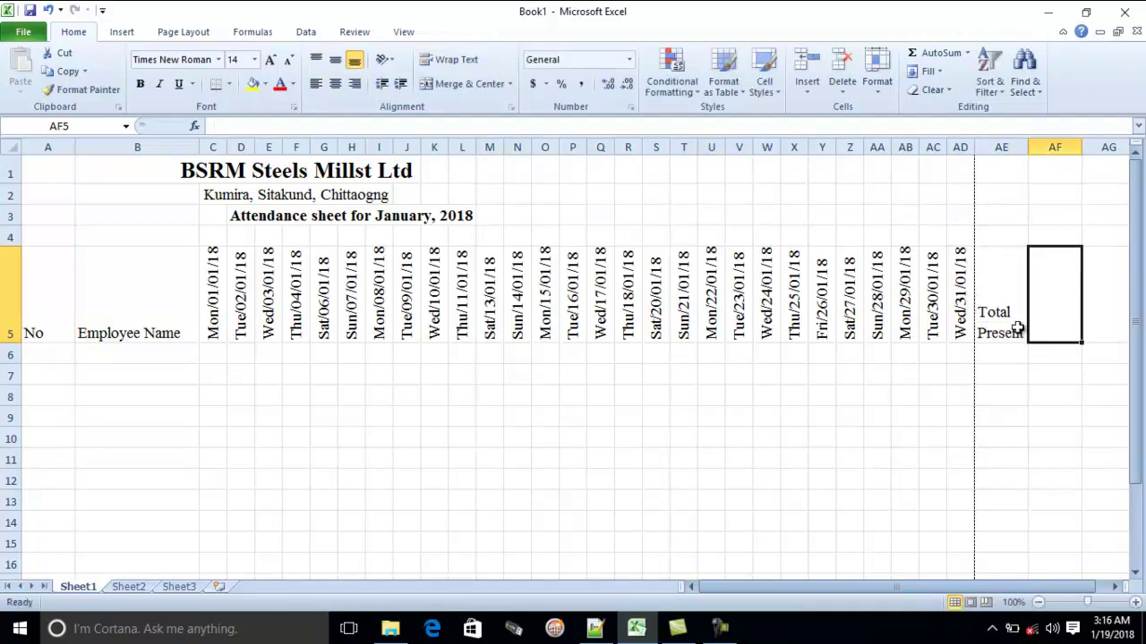
Enter the two-line heading 'Total Absent' in AF5
type("Total")
key("alt+Return")
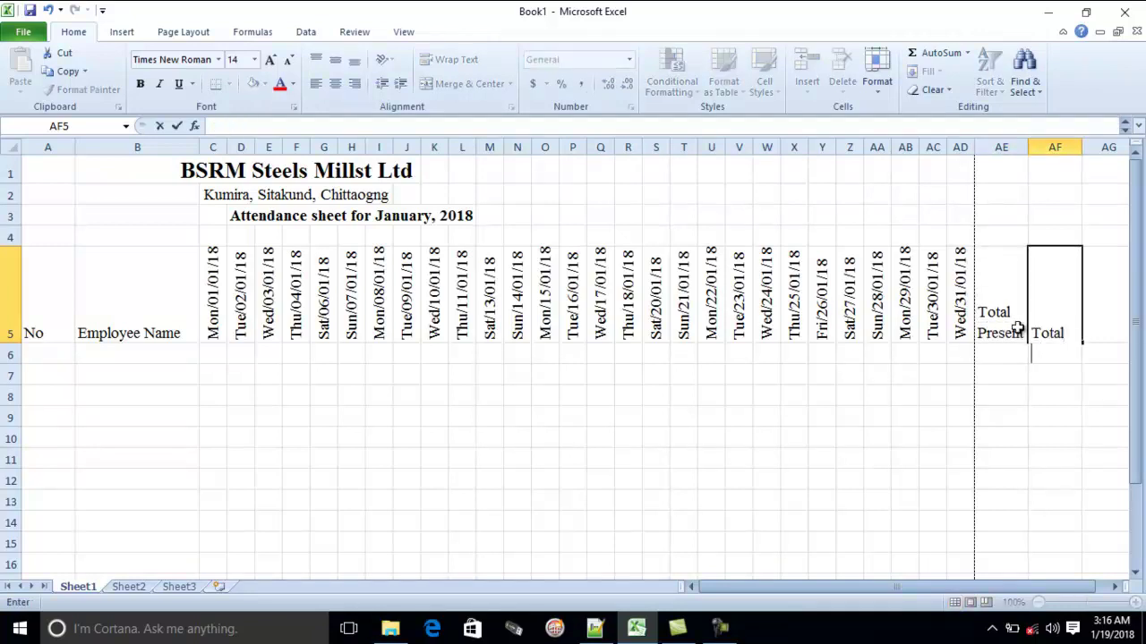
type("Absent")
key("Return")
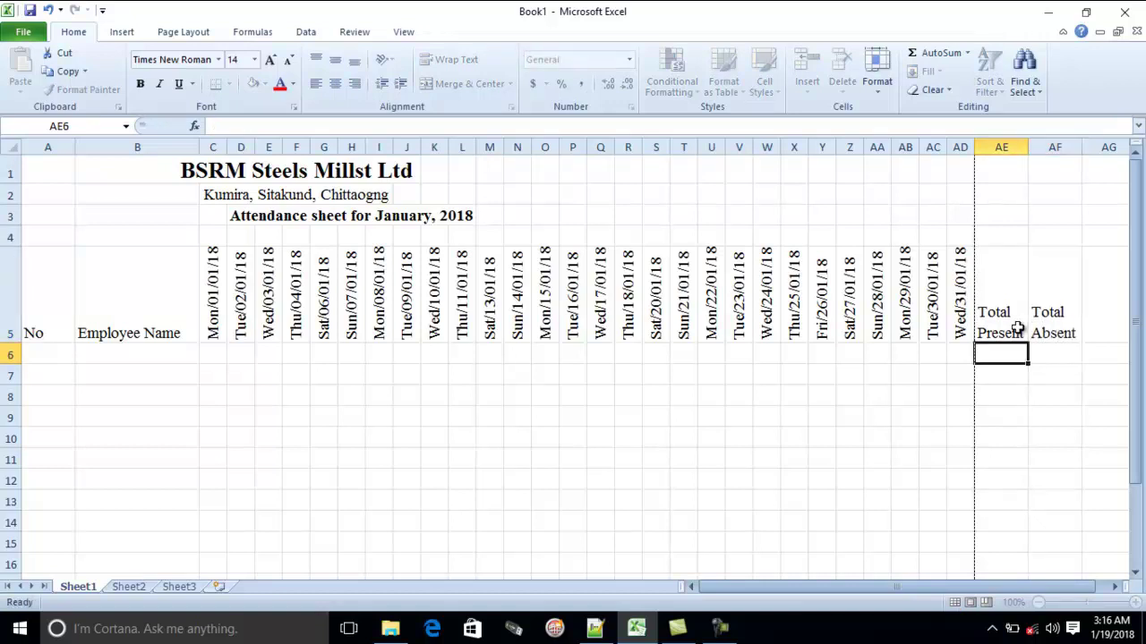
left_click(214, 295)
left_click(48, 331)
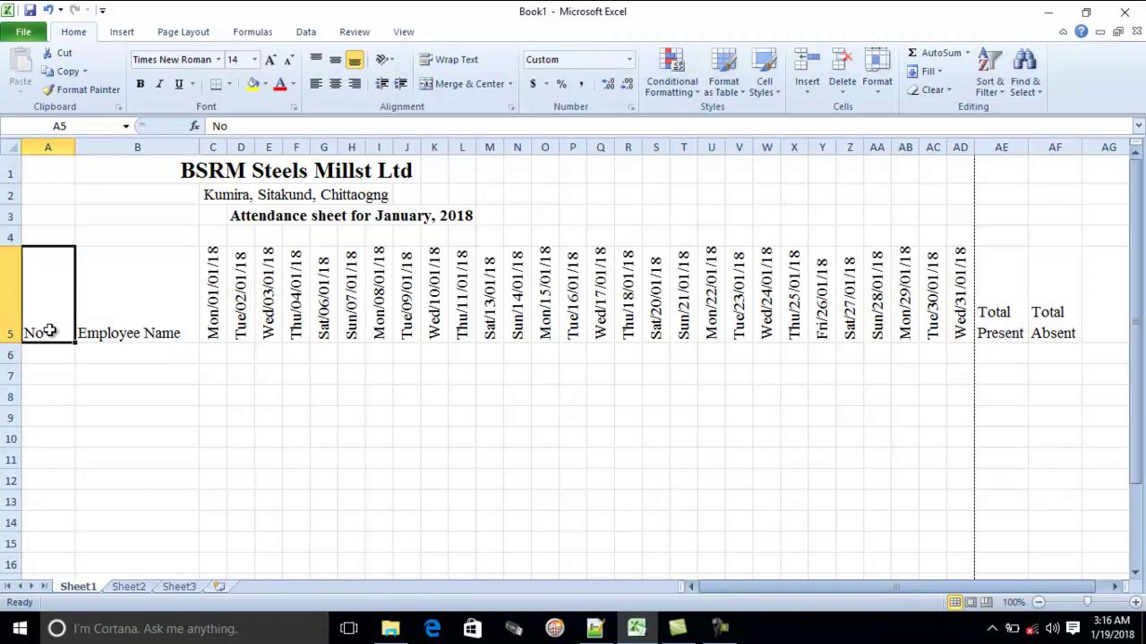
Make headings A5:AF5 bold and centred horizontally and vertically
left_click_drag(59, 329, 1063, 286)
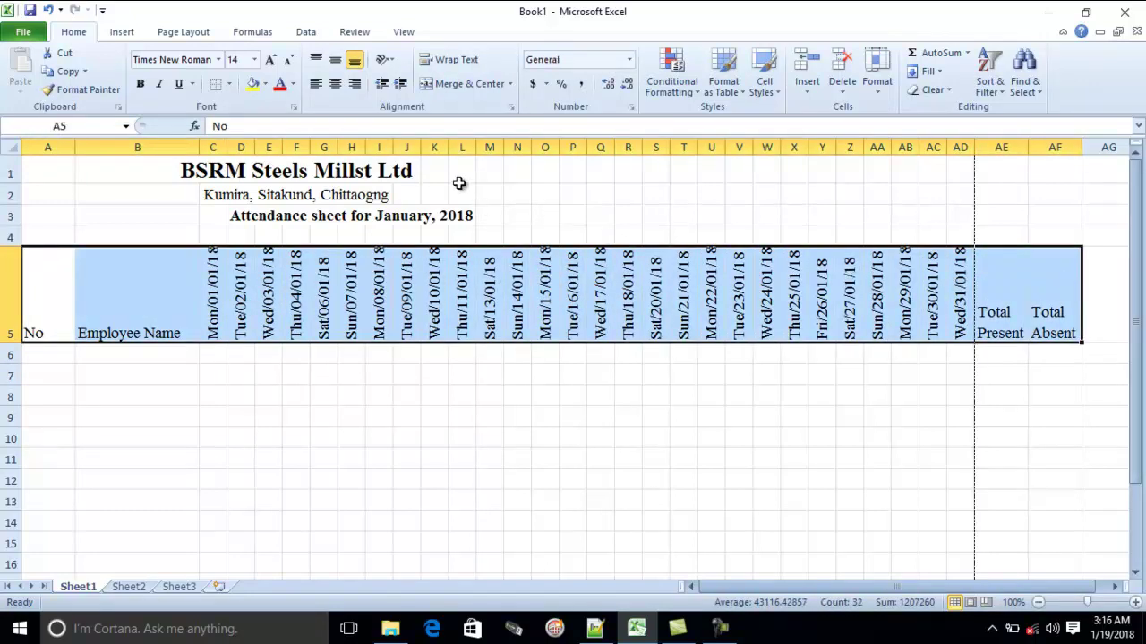
left_click(335, 83)
left_click(334, 60)
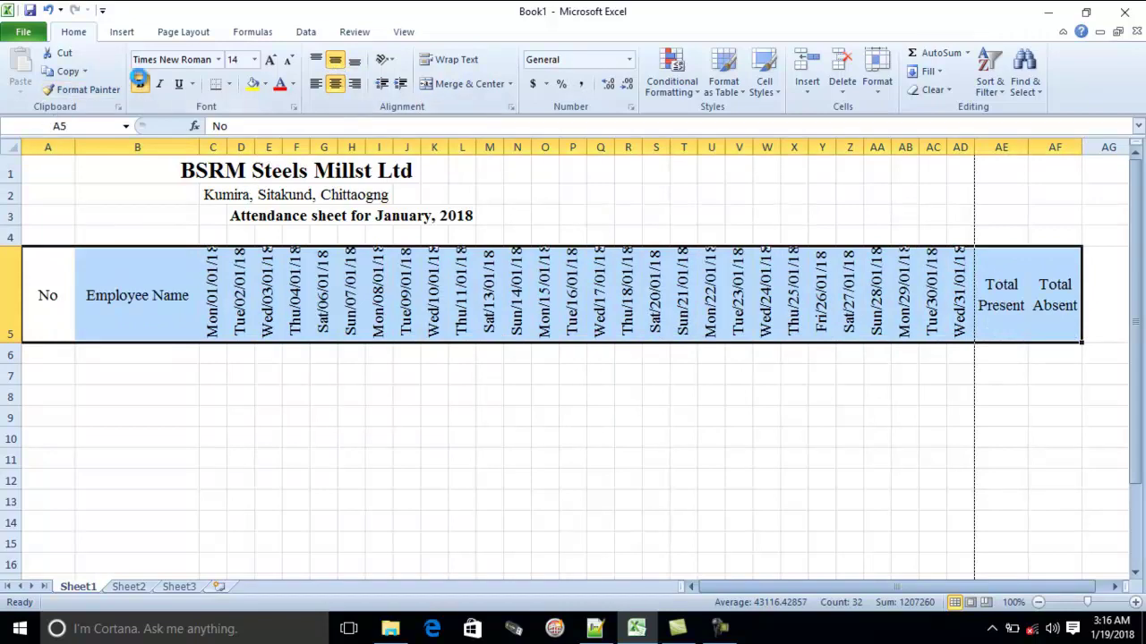
left_click(140, 83)
Widen column AE so 'Total Present' fits on one line
left_click(683, 286)
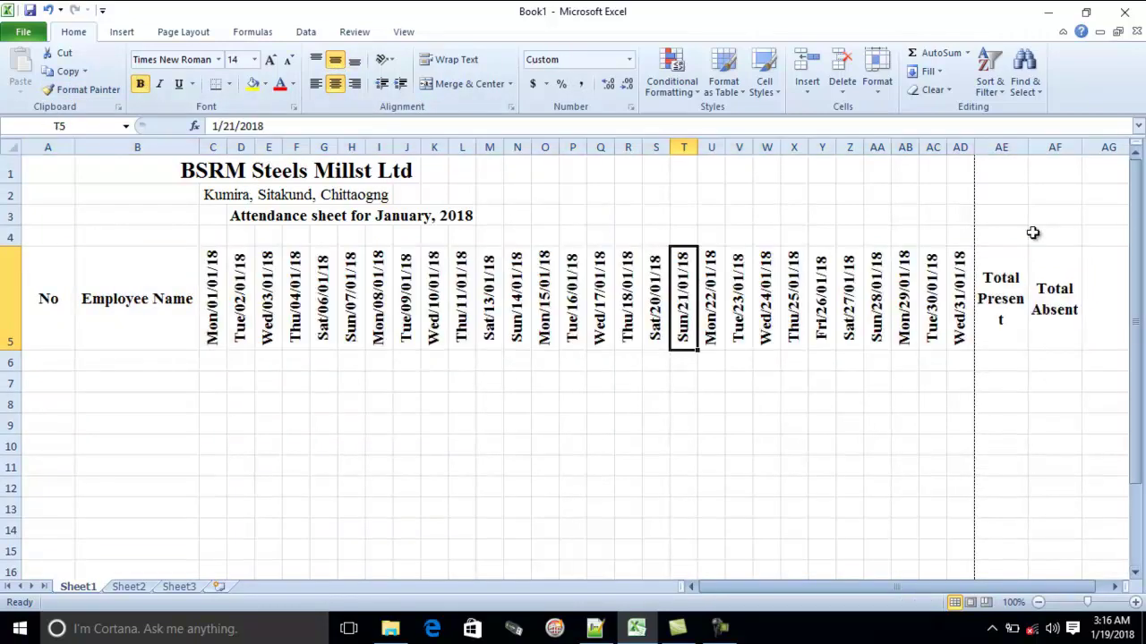
left_click_drag(1027, 145, 1034, 146)
left_click(960, 508)
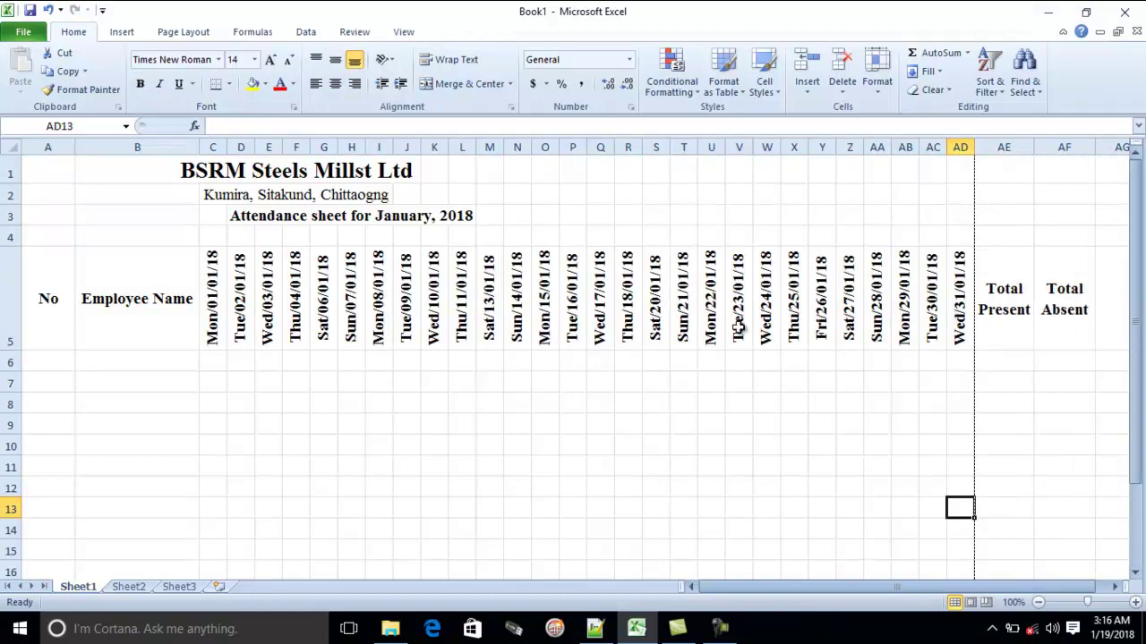
Lower the Page Layout scale from 100% to 85% in 5% steps
scroll(953, 345, "right", 1)
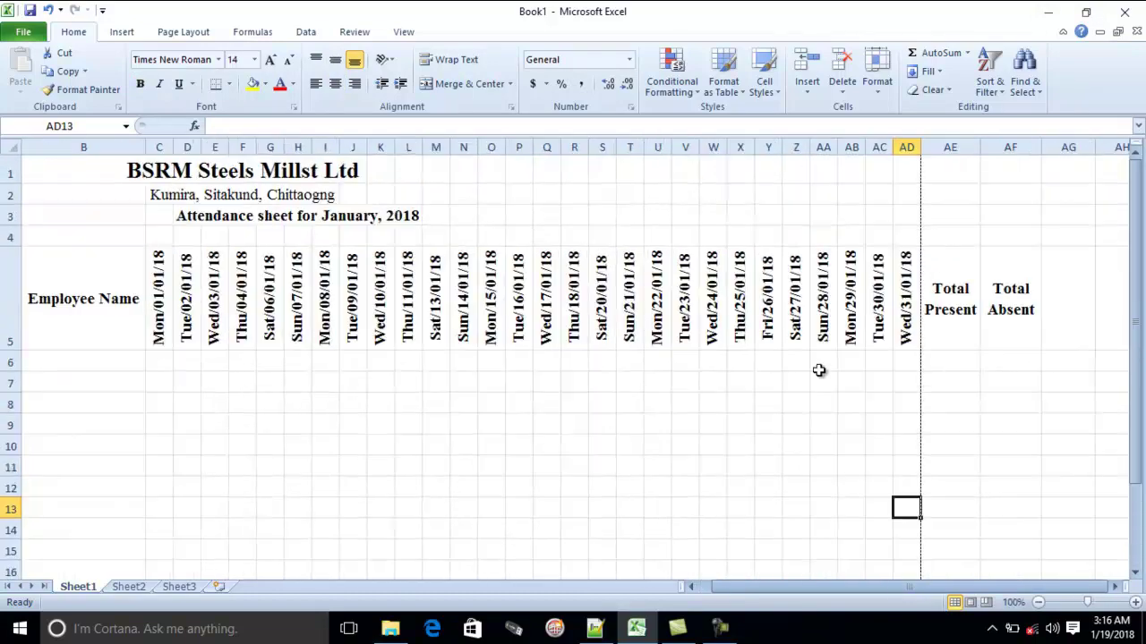
left_click(181, 33)
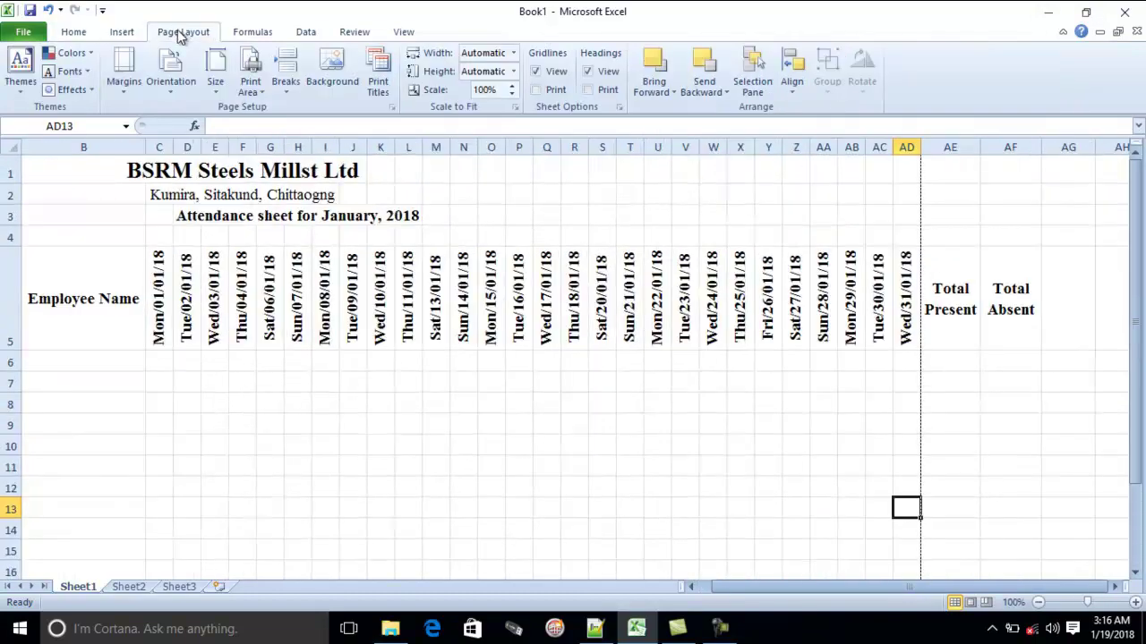
left_click(511, 94)
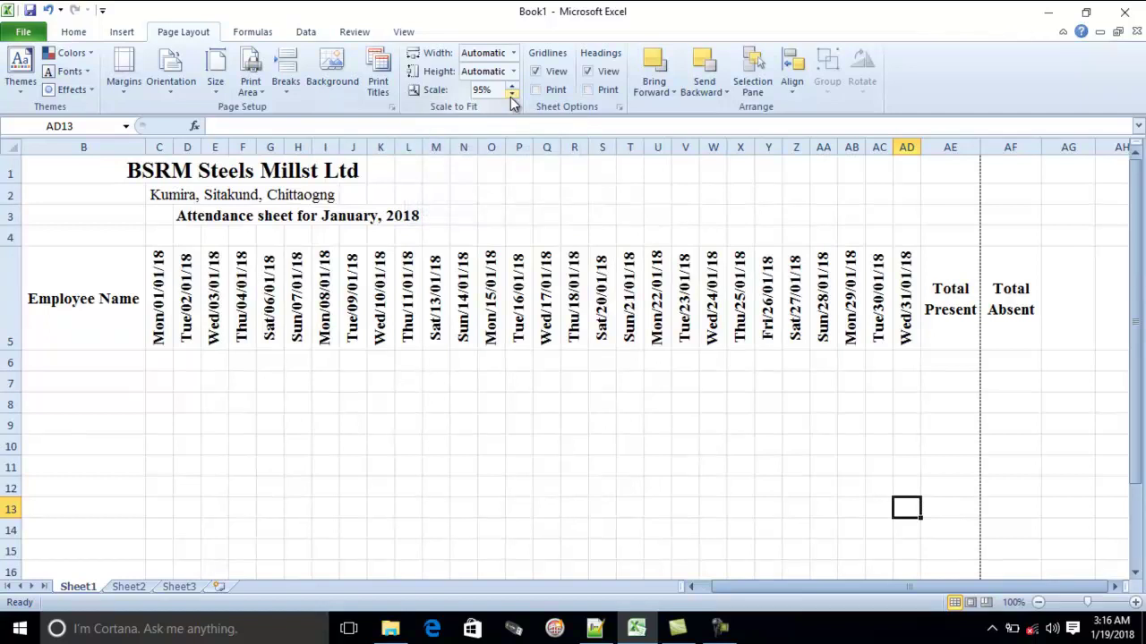
left_click(511, 94)
left_click(511, 94)
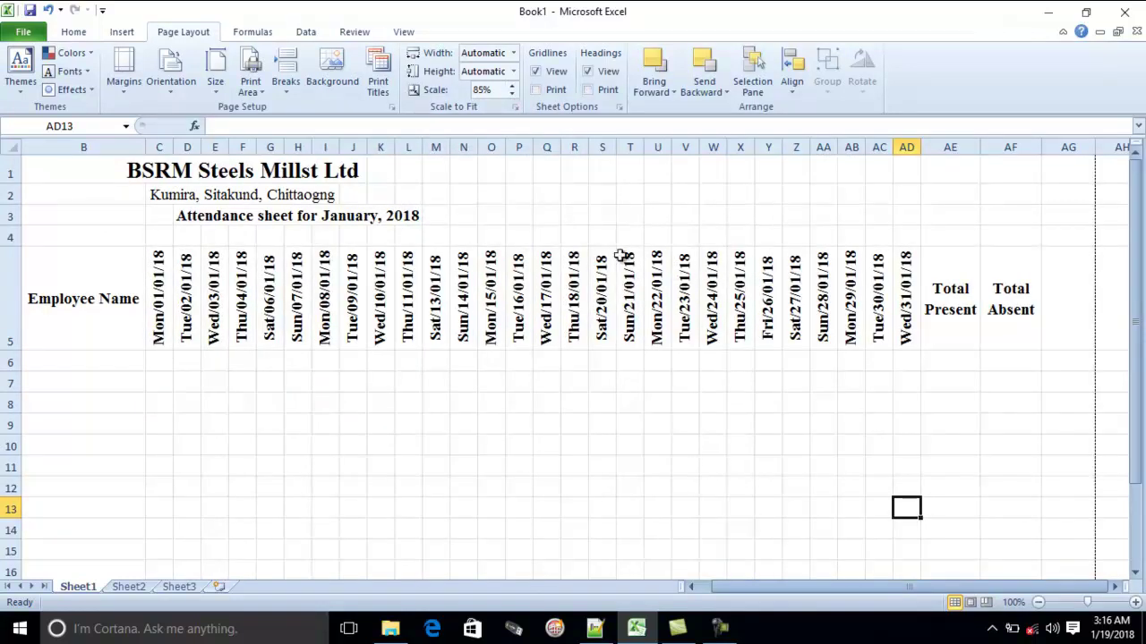
left_click(106, 359)
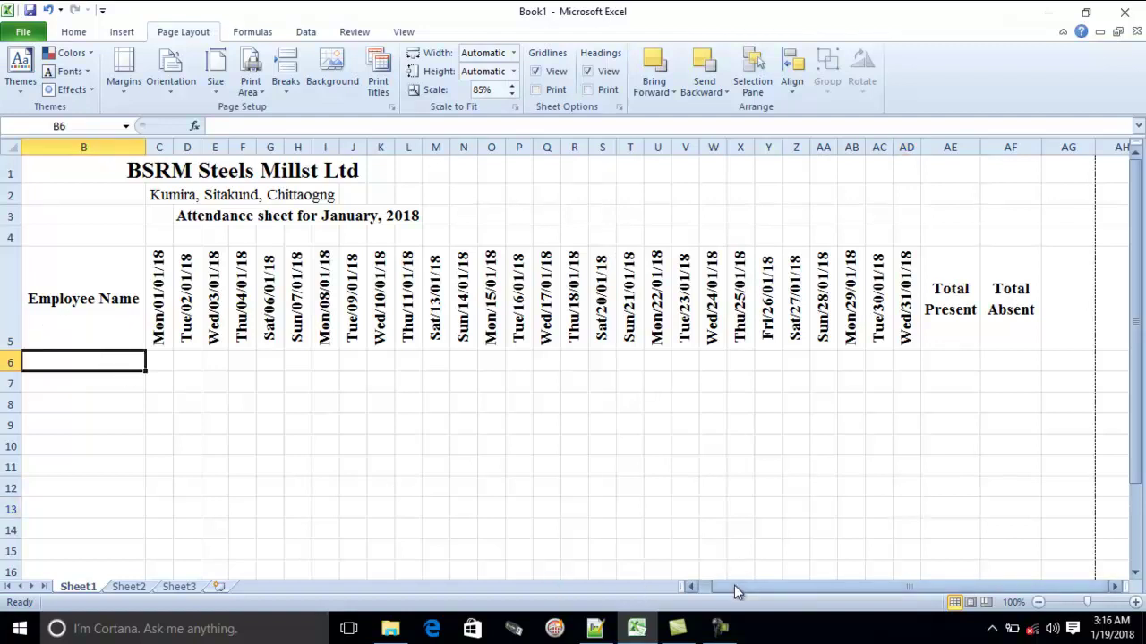
left_click_drag(736, 586, 725, 586)
Enter 1 and 2 in A6:A7, extend the series to 25 at A30, and centre it
left_click(36, 358)
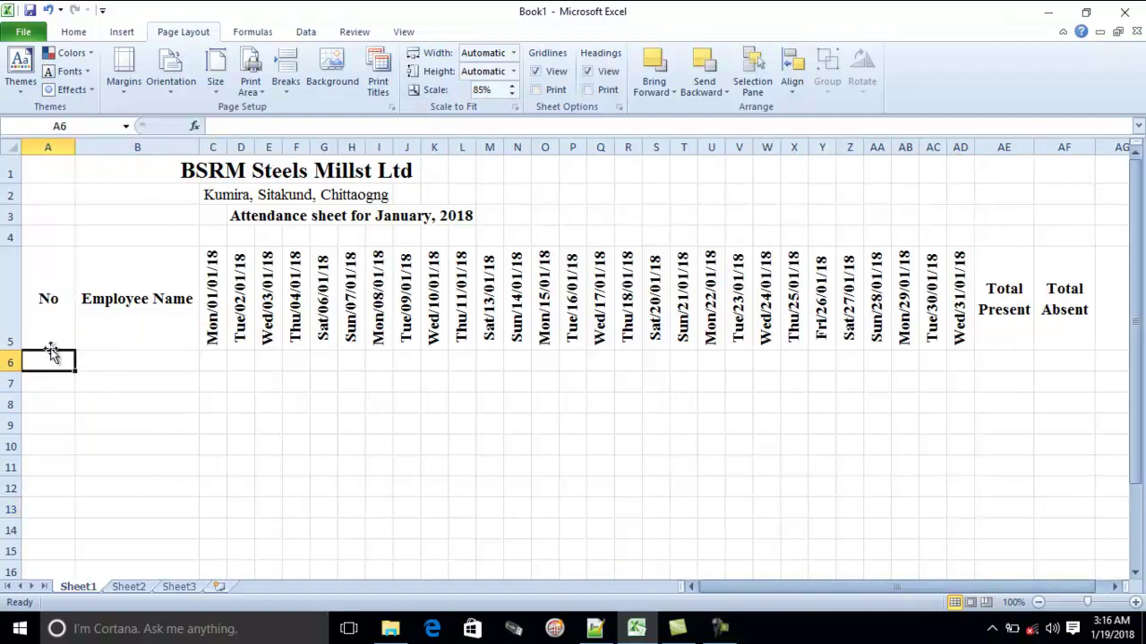
type("1")
key("Return")
type("2")
key("Return")
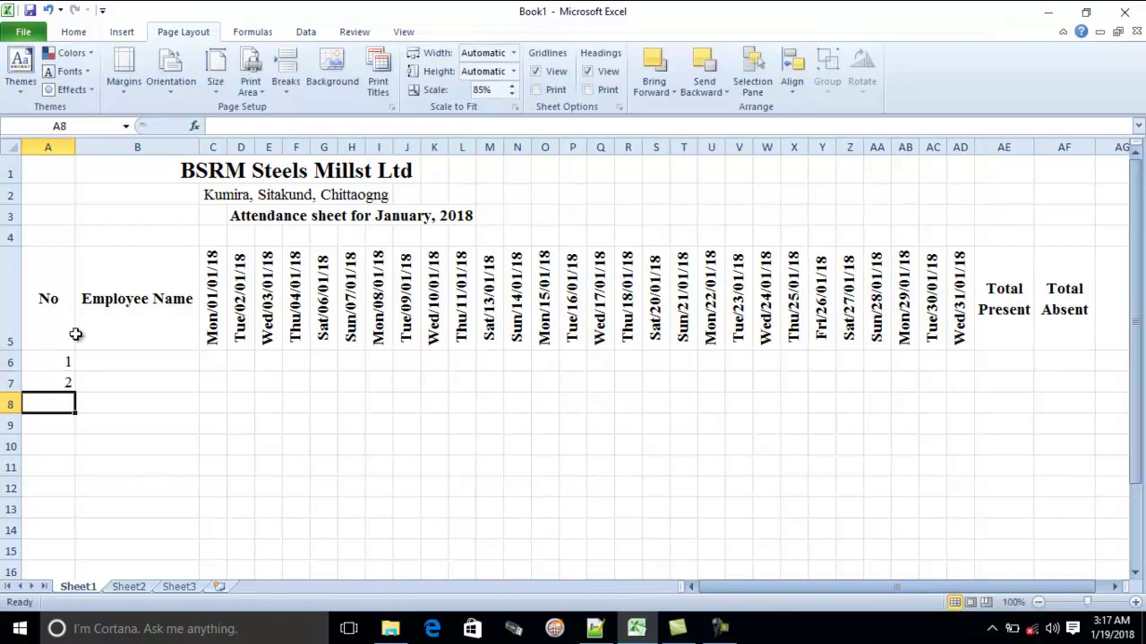
left_click_drag(52, 360, 52, 257)
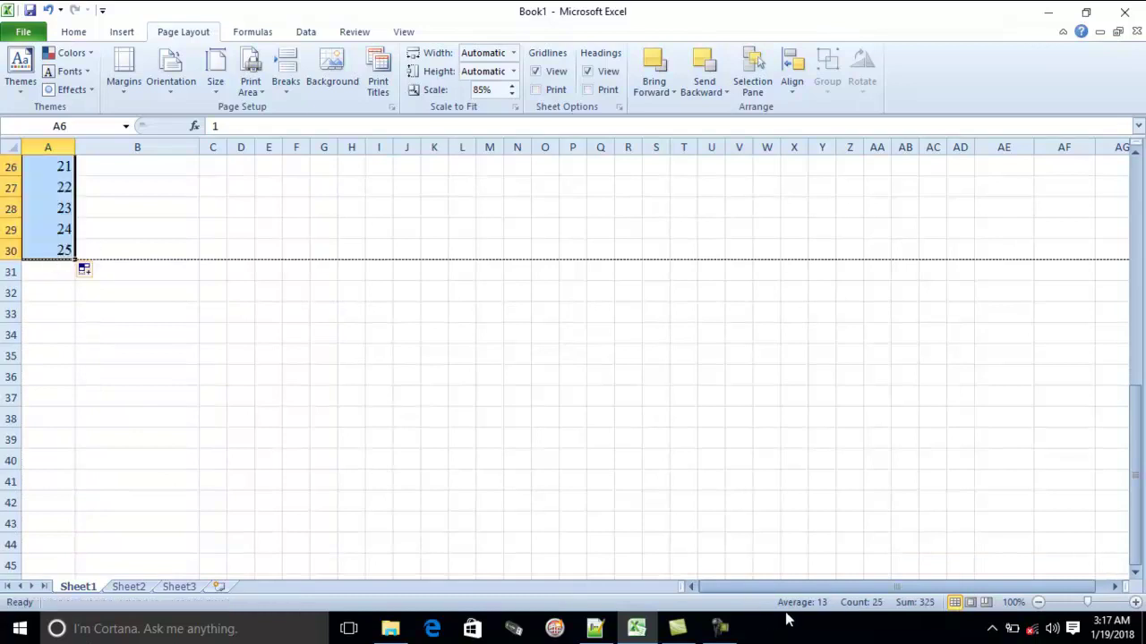
scroll(421, 269, "up", 8)
left_click(78, 36)
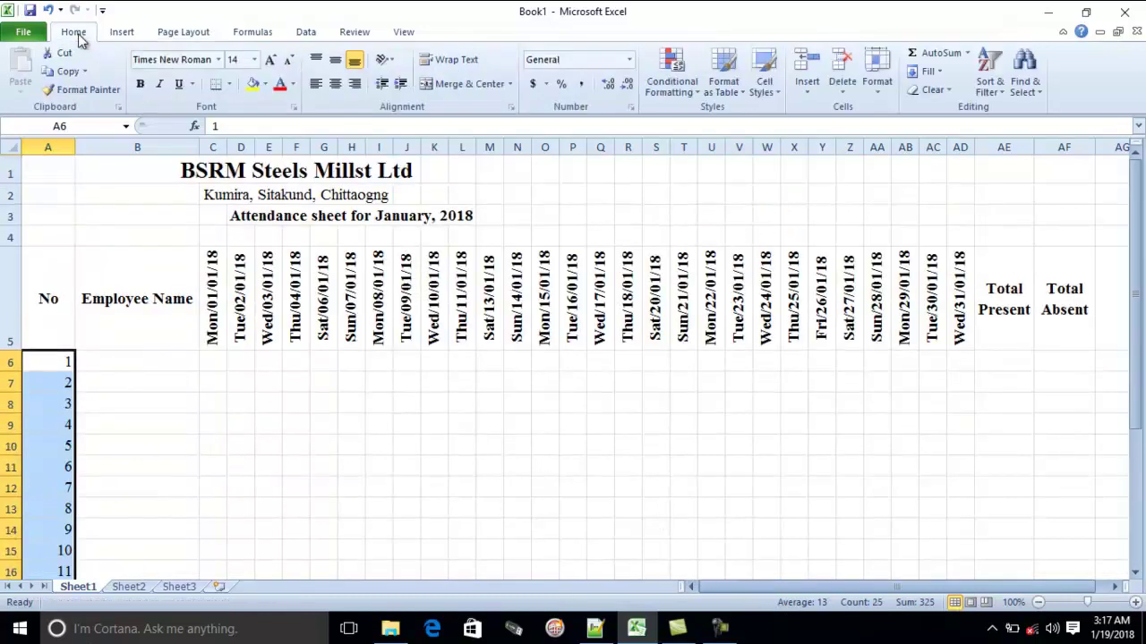
left_click(334, 84)
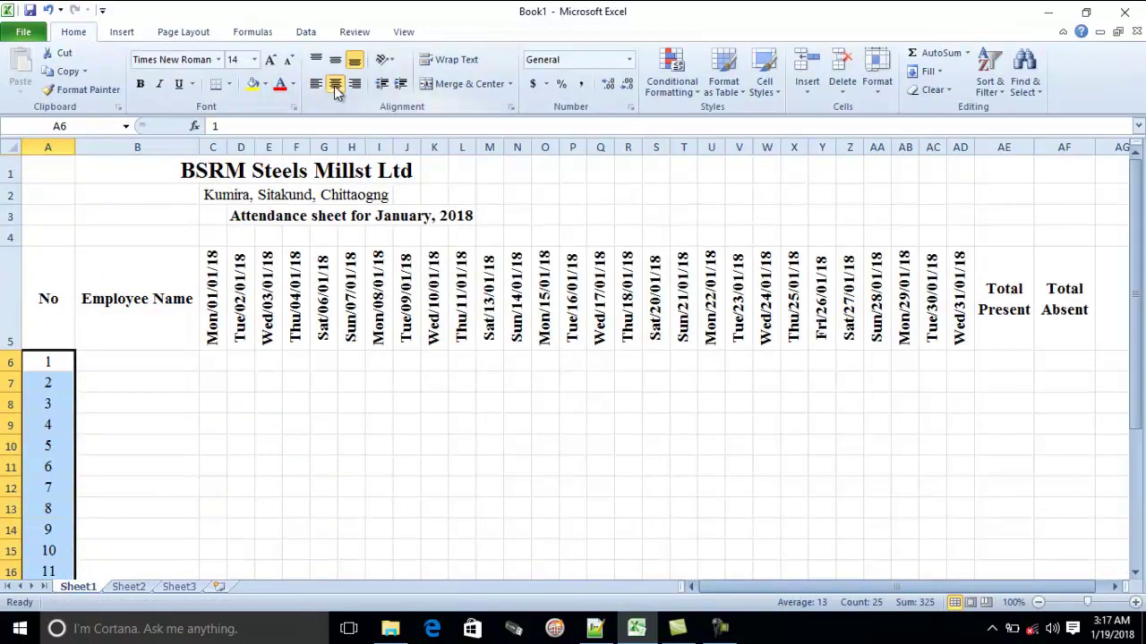
left_click(134, 363)
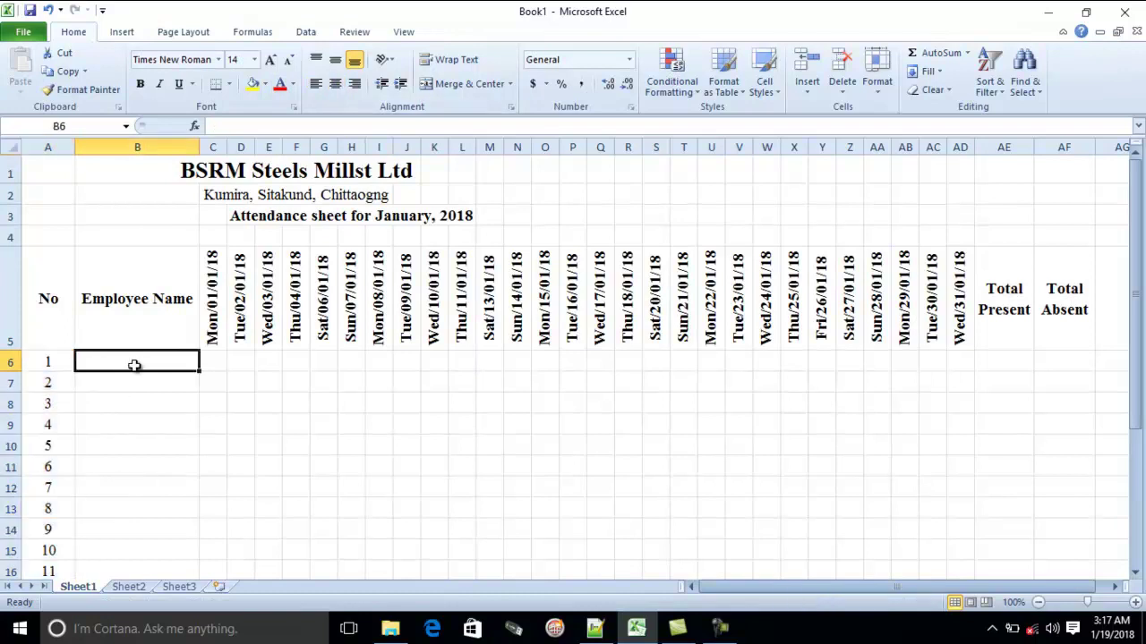
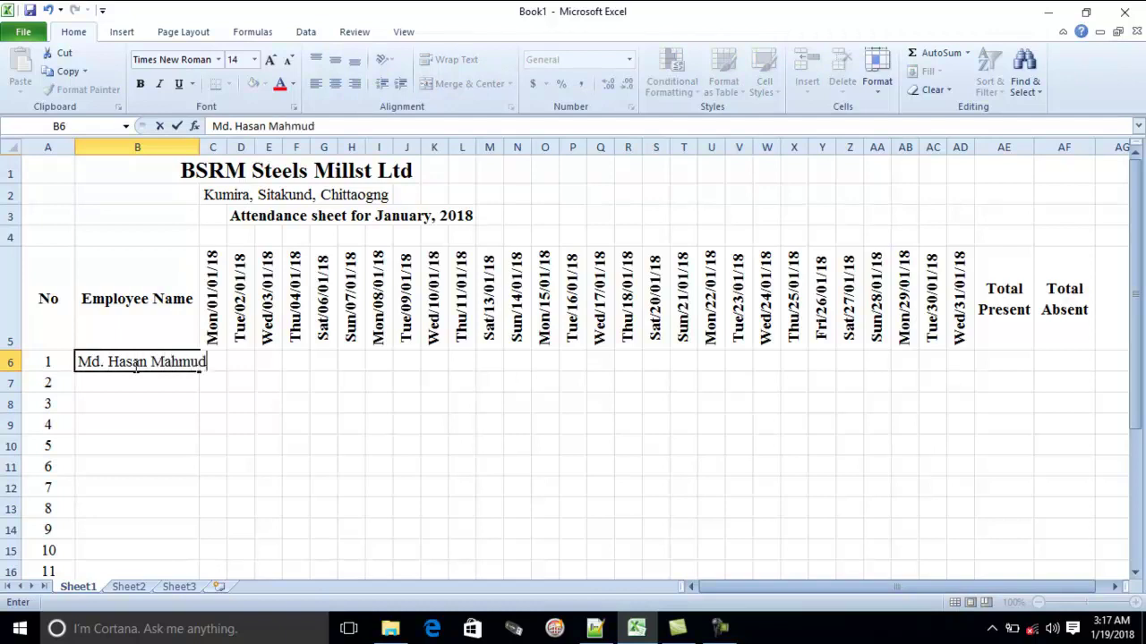
Type three sample employee names into B6:B8 and fix the stray letter in B8
key("Return")
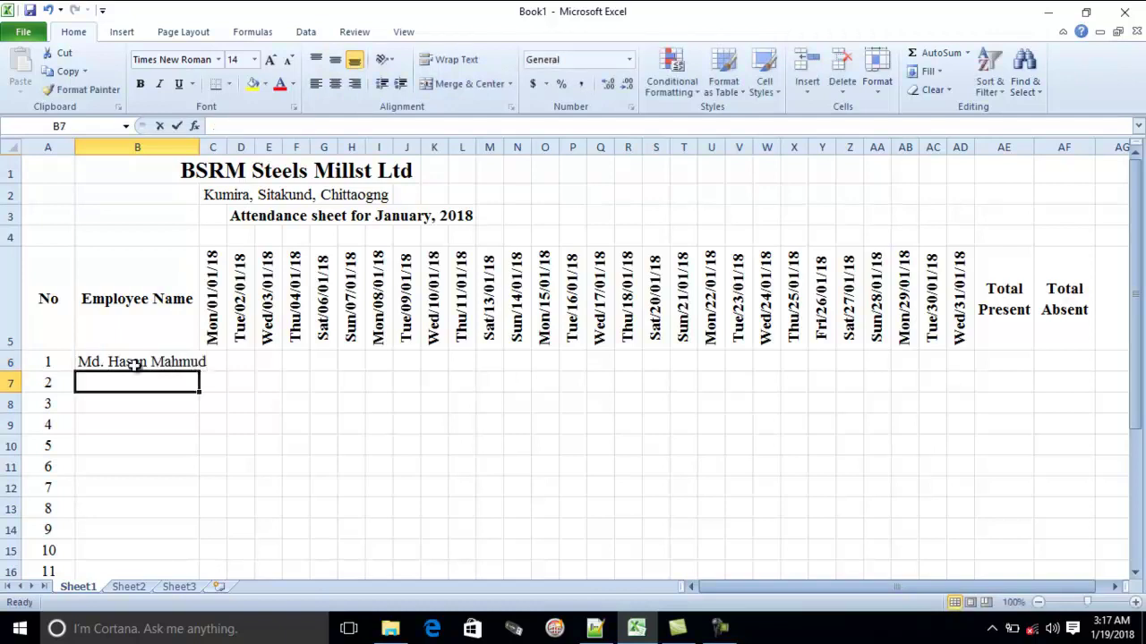
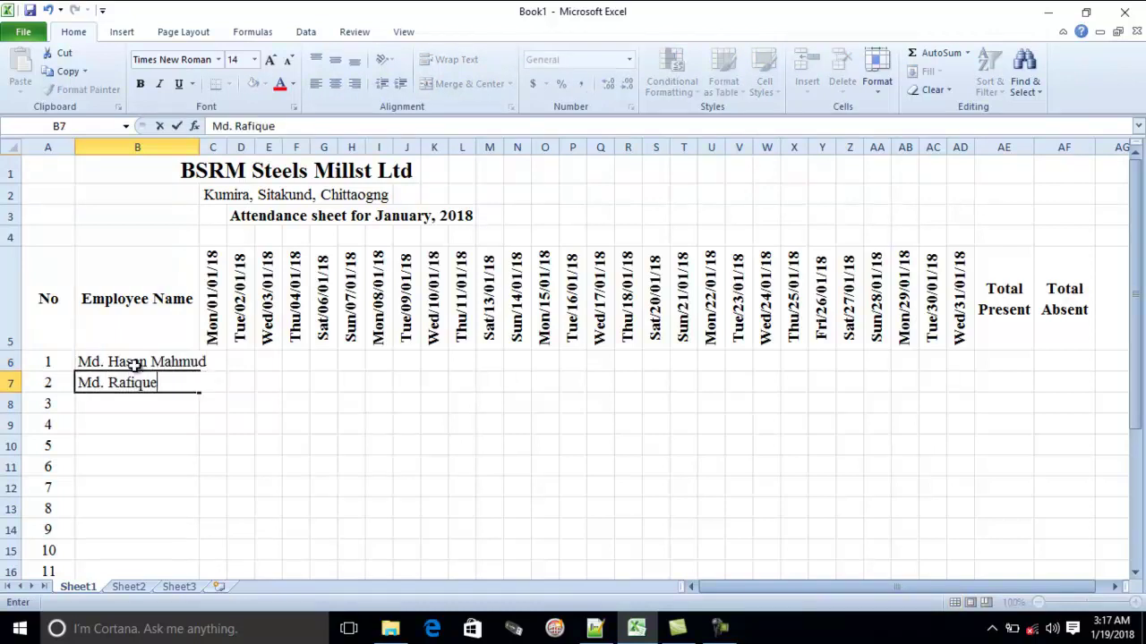
key("Return")
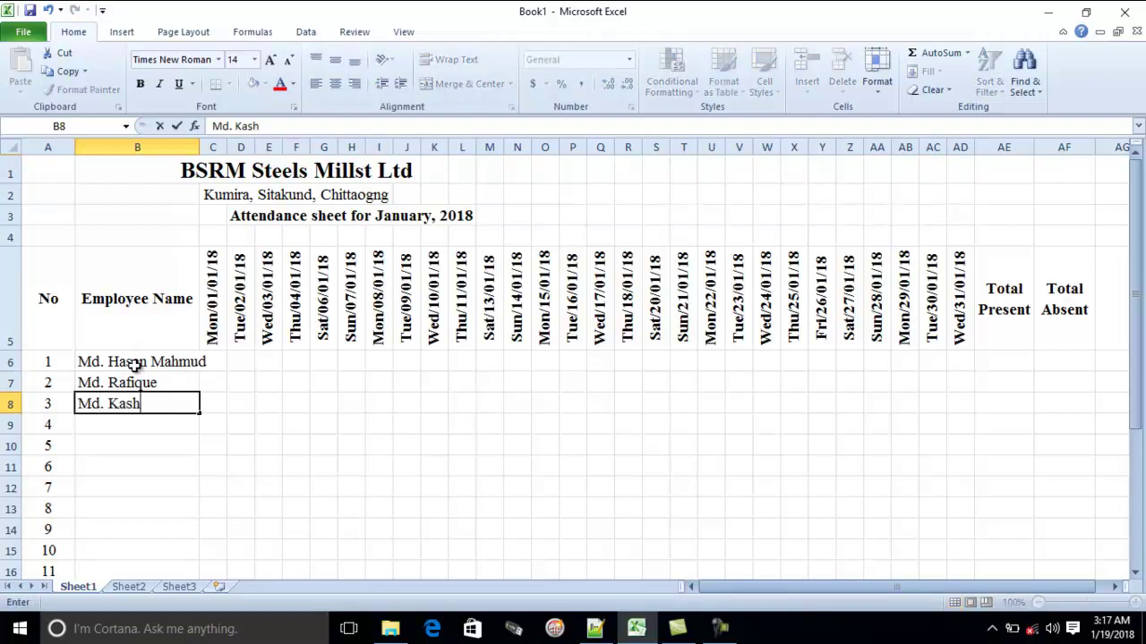
key("Return")
left_click(164, 410)
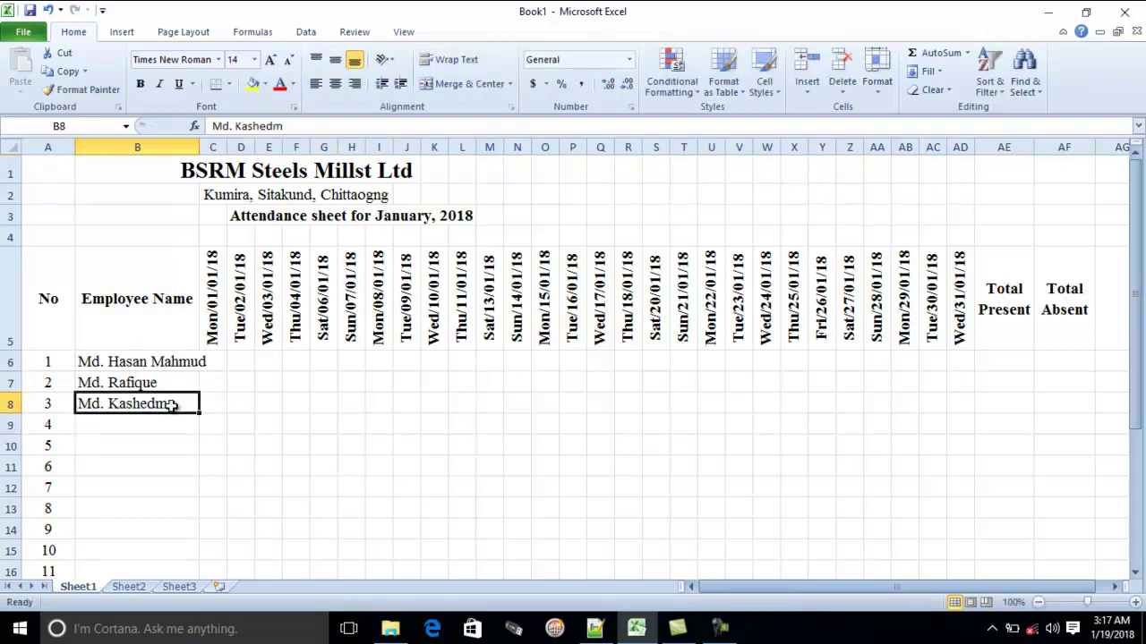
double_click(164, 410)
key("BackSpace")
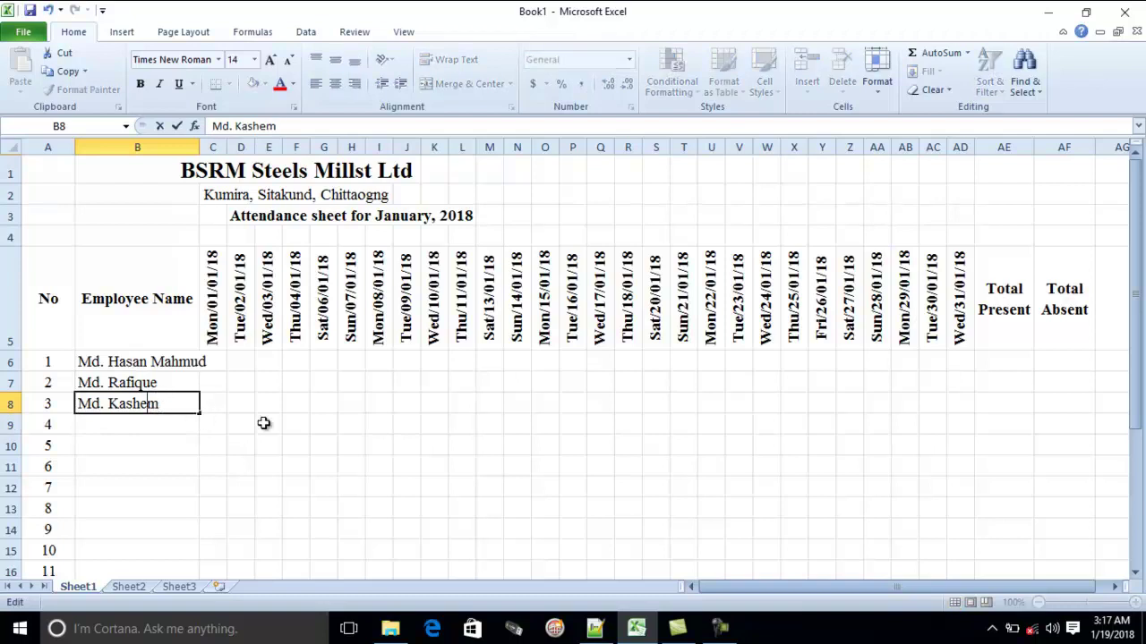
left_click(263, 422)
Widen column B and repeat the three names down to B30
left_click_drag(95, 364, 126, 383)
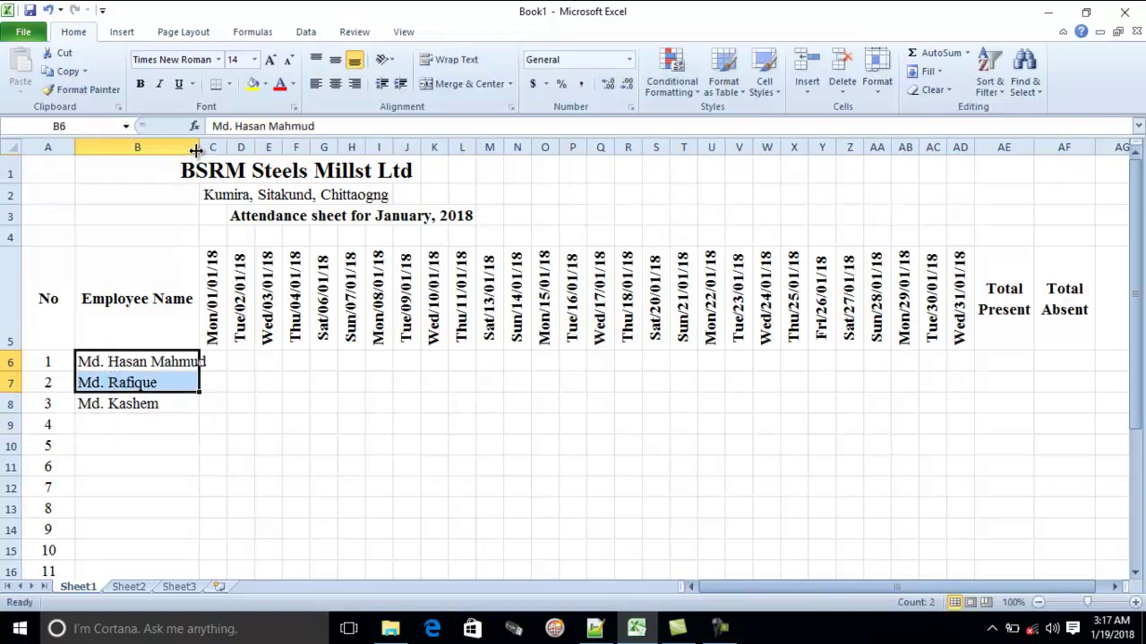
left_click_drag(195, 150, 209, 151)
left_click_drag(162, 361, 185, 559)
scroll(271, 368, "up", 2)
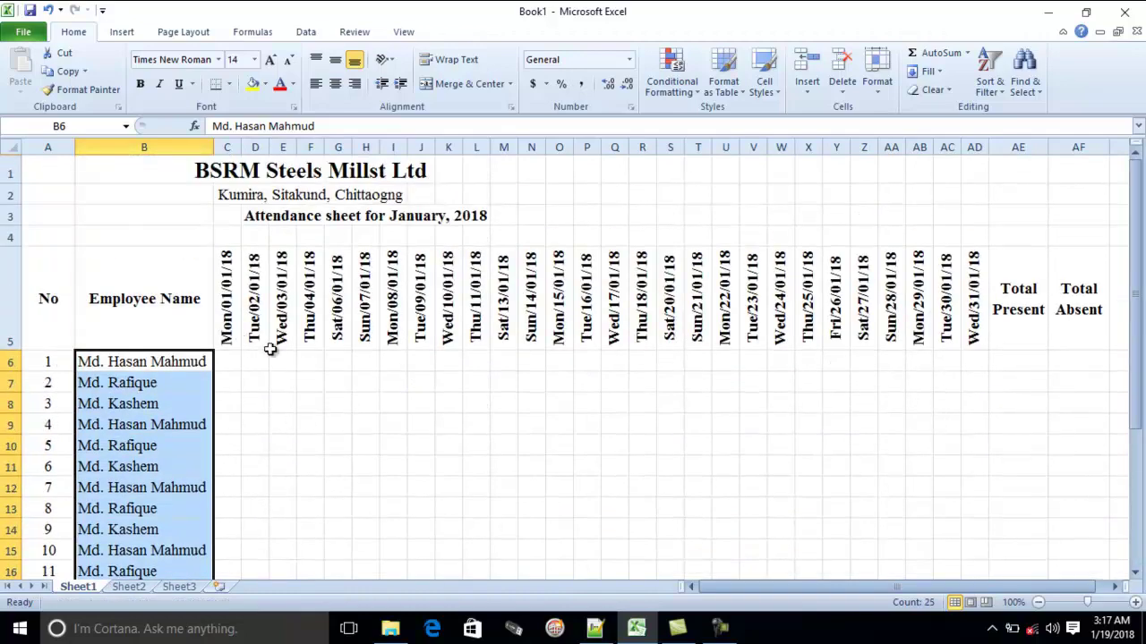
Enter P in C6 and fill it across row 6 through AD6
left_click(233, 362)
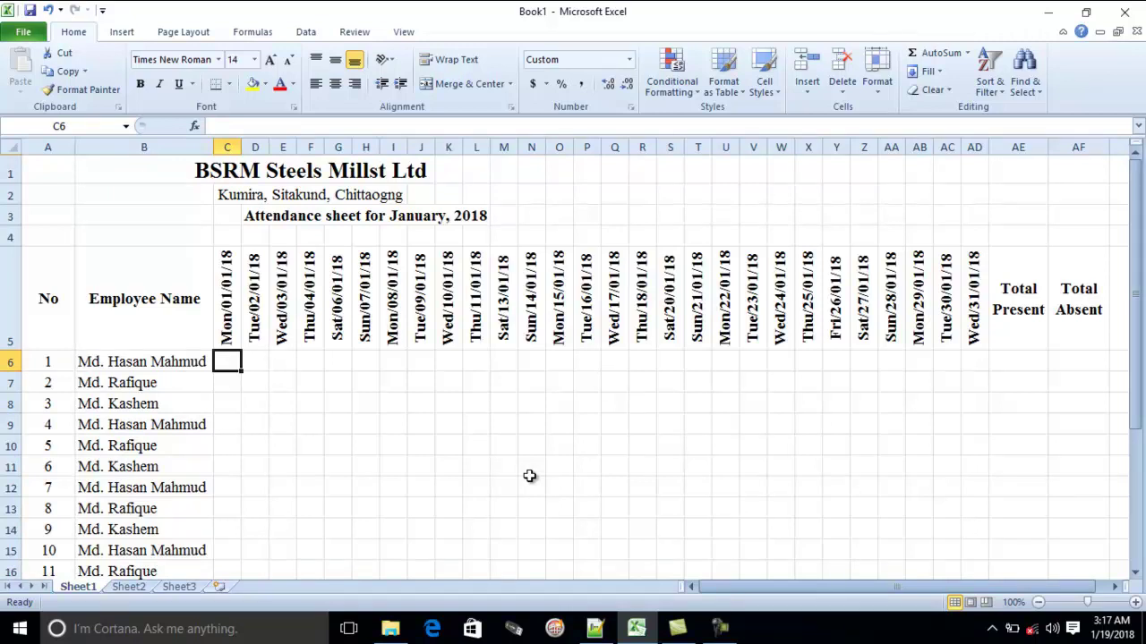
type("P")
left_click(401, 448)
left_click(225, 362)
scroll(285, 386, "down", 1)
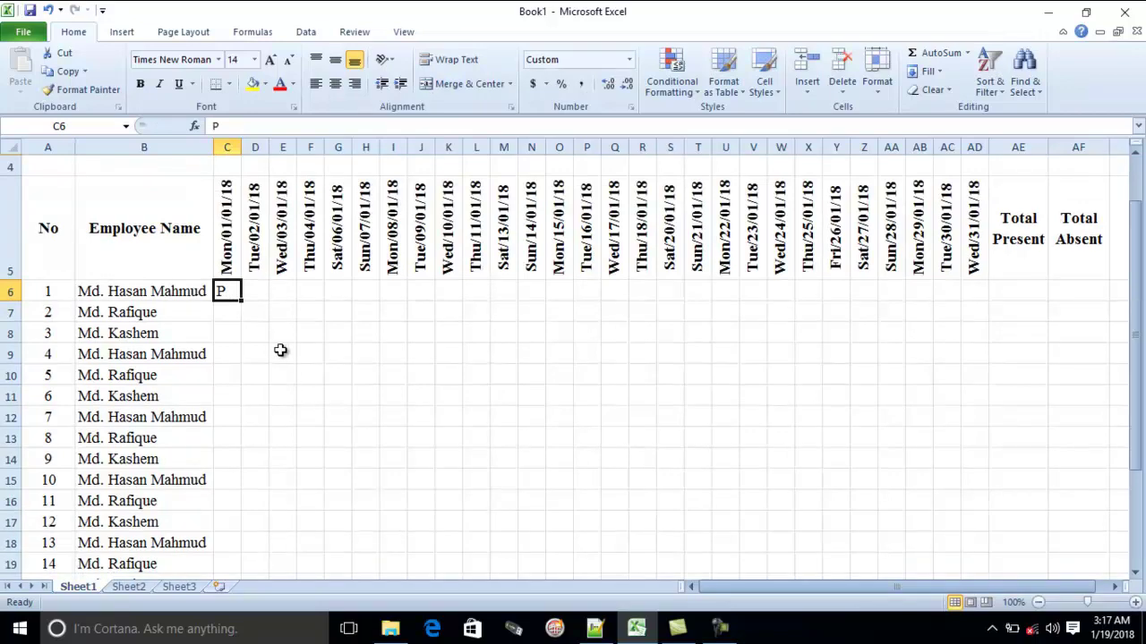
scroll(280, 345, "up", 1)
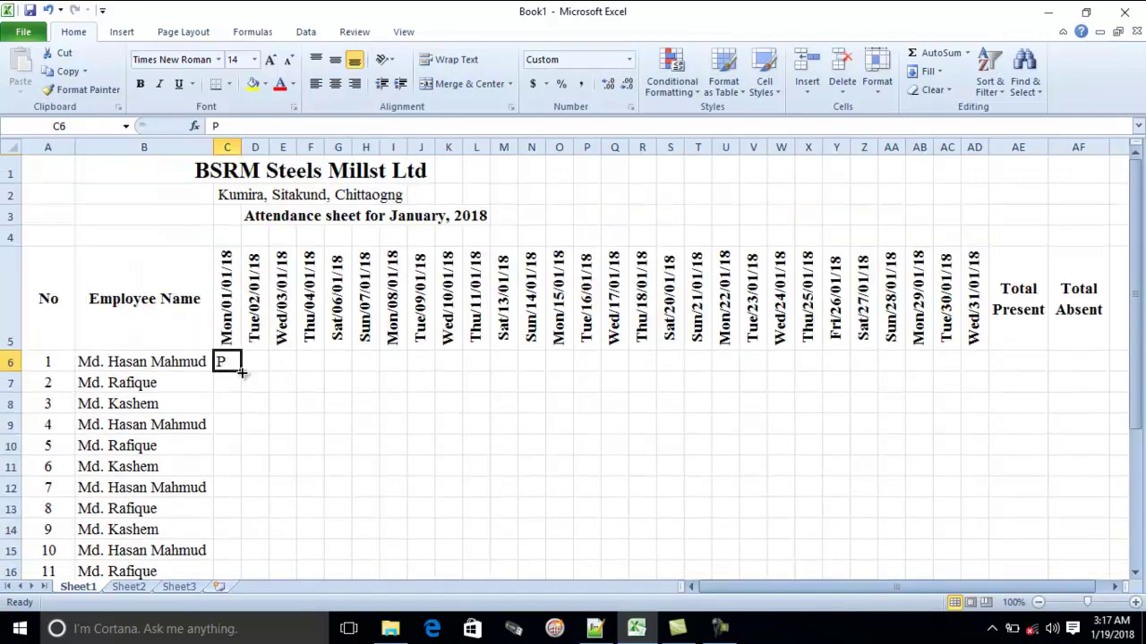
left_click_drag(241, 372, 982, 374)
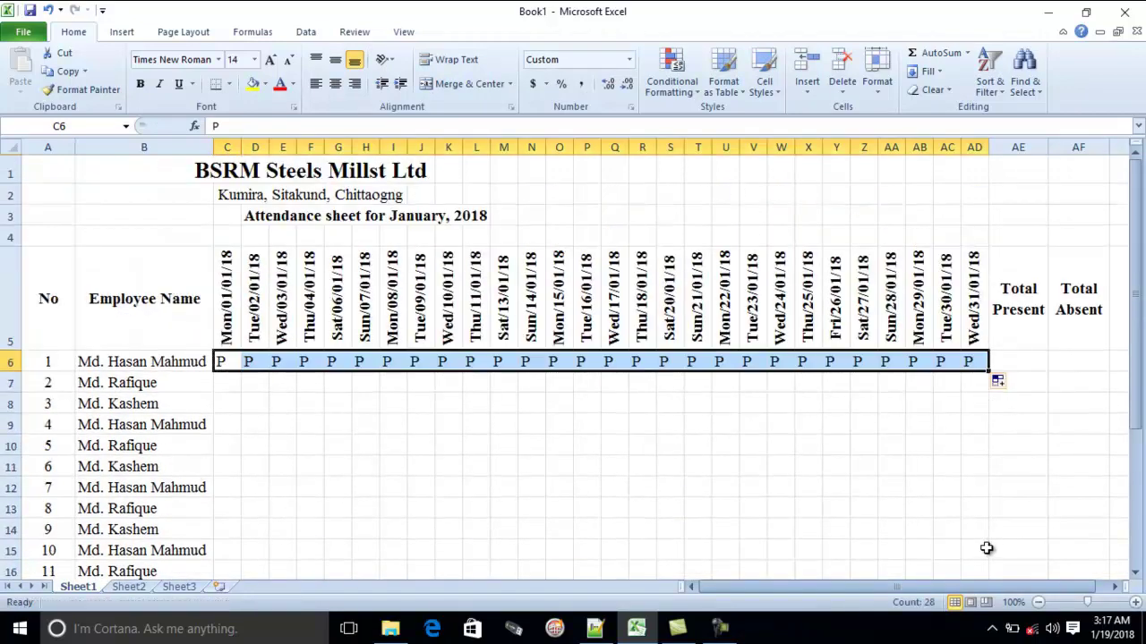
Copy row 6's P marks down to every employee row through row 30
scroll(895, 319, "down", 2)
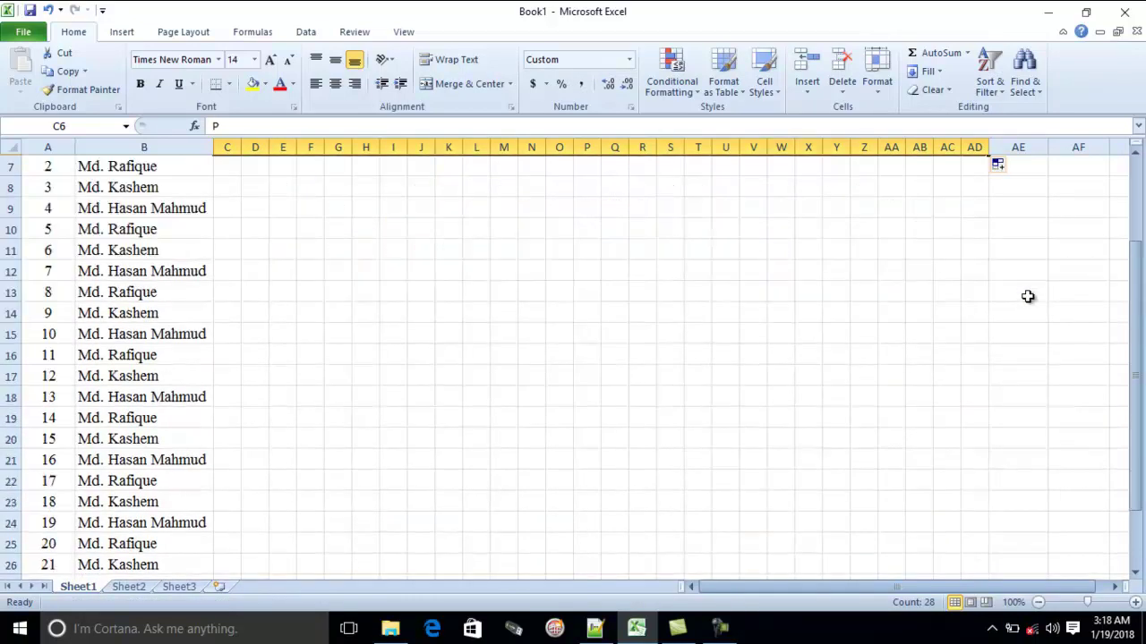
scroll(1026, 297, "up", 1)
left_click_drag(992, 307, 931, 561)
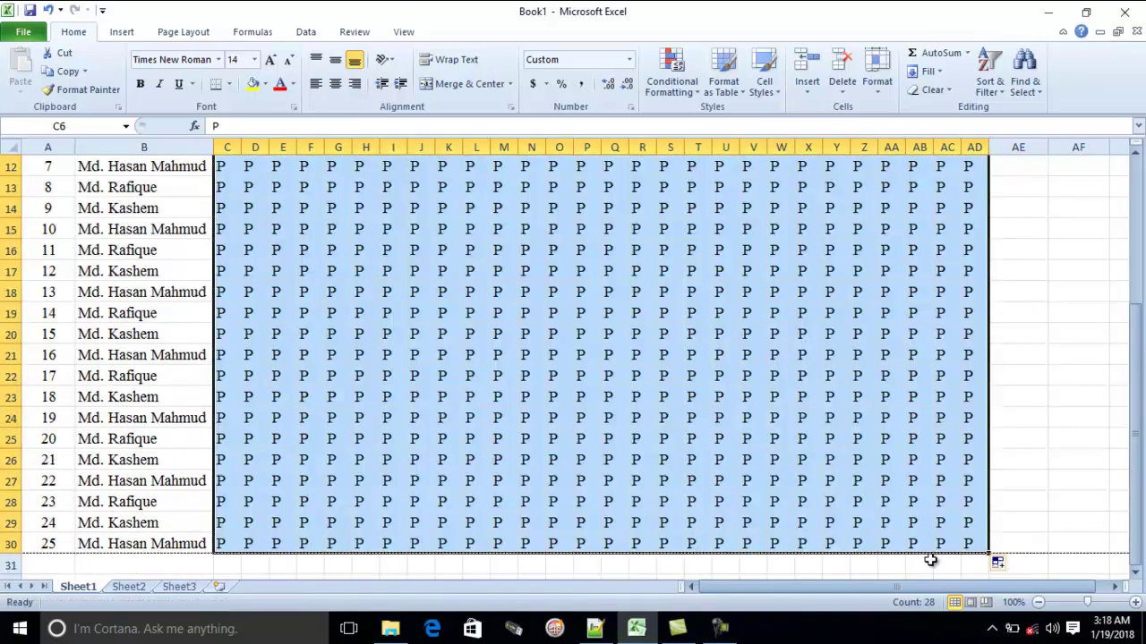
scroll(931, 561, "up", 4)
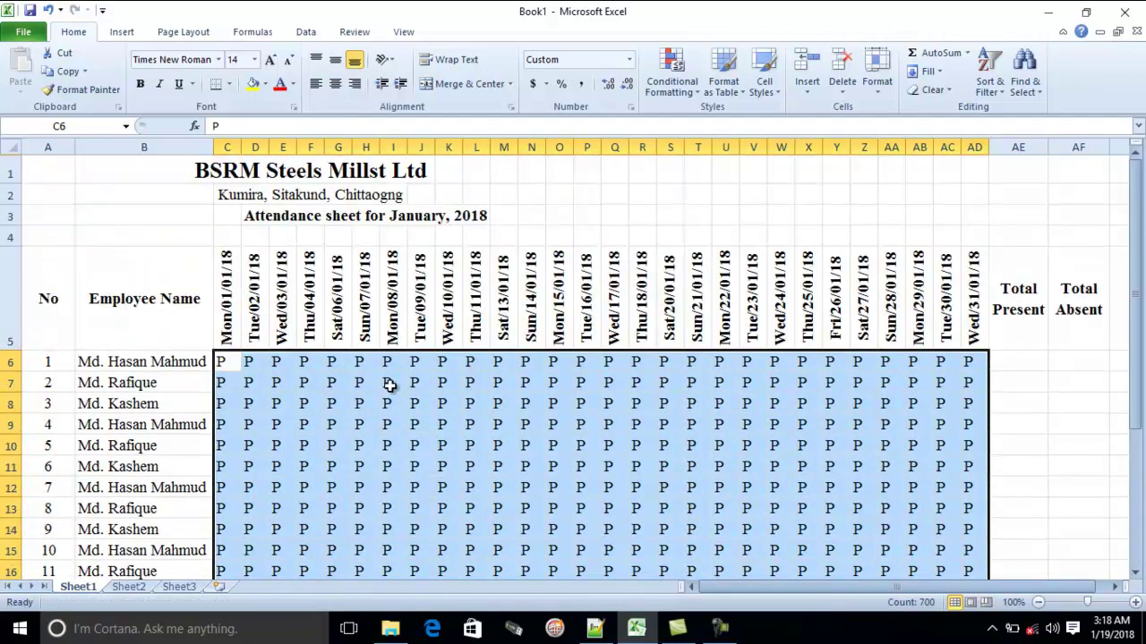
Mark absences with A in scattered upper-row cells including M6, T6, G8, O12, J6 and Z9
left_click(392, 383)
left_click(506, 363)
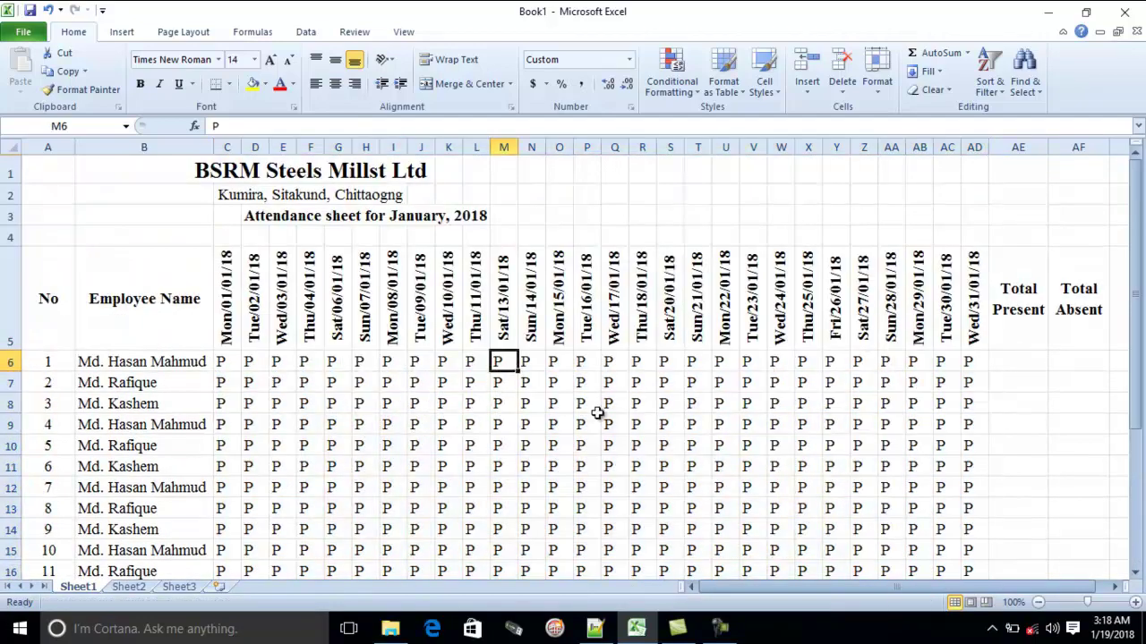
type("A")
left_click(701, 365)
type("A")
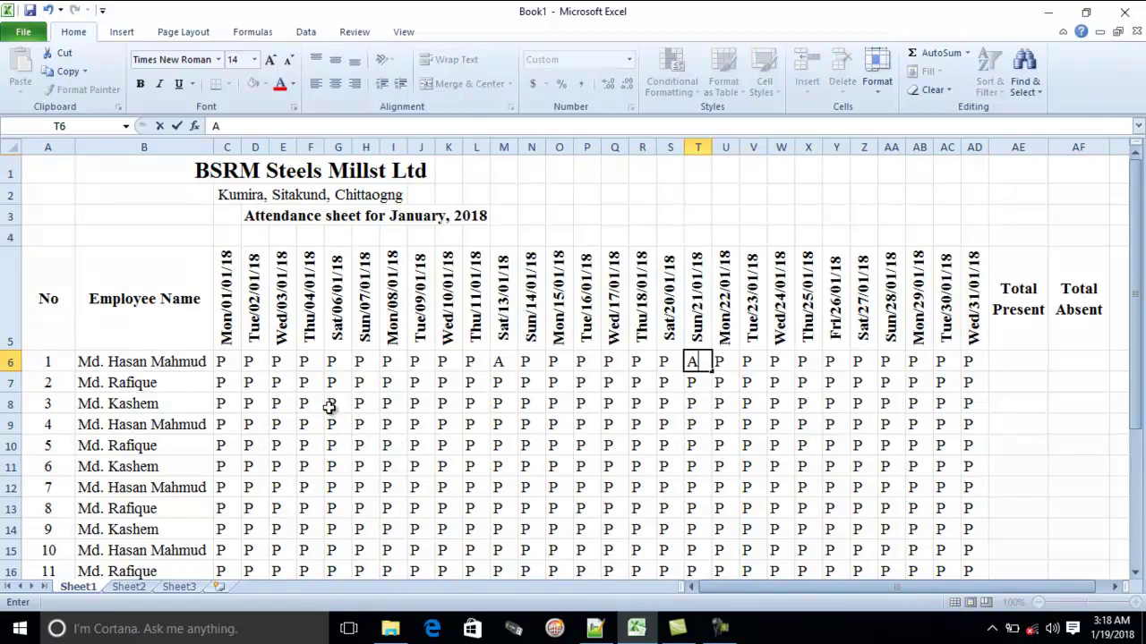
left_click(330, 405)
type("A")
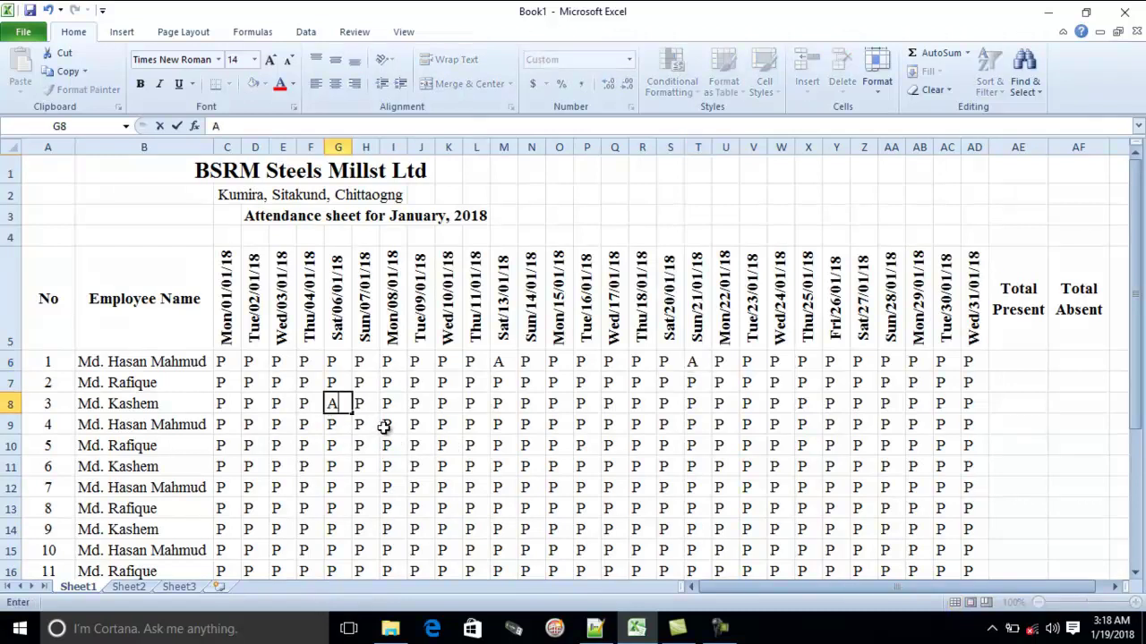
left_click(559, 488)
type("A")
left_click(725, 630)
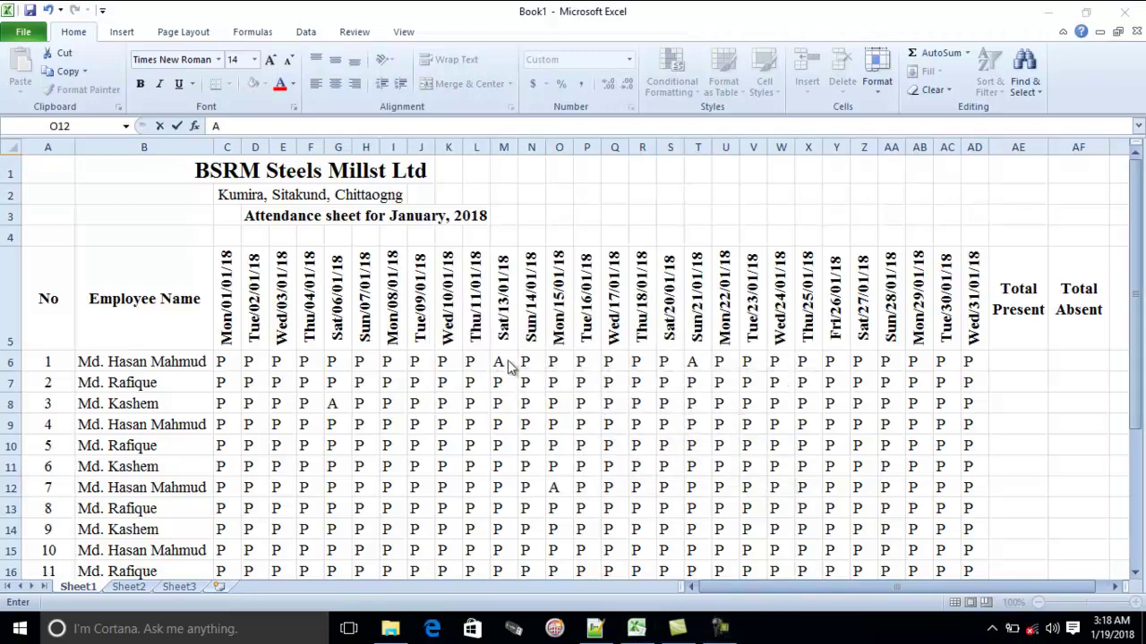
left_click(419, 362)
type("A")
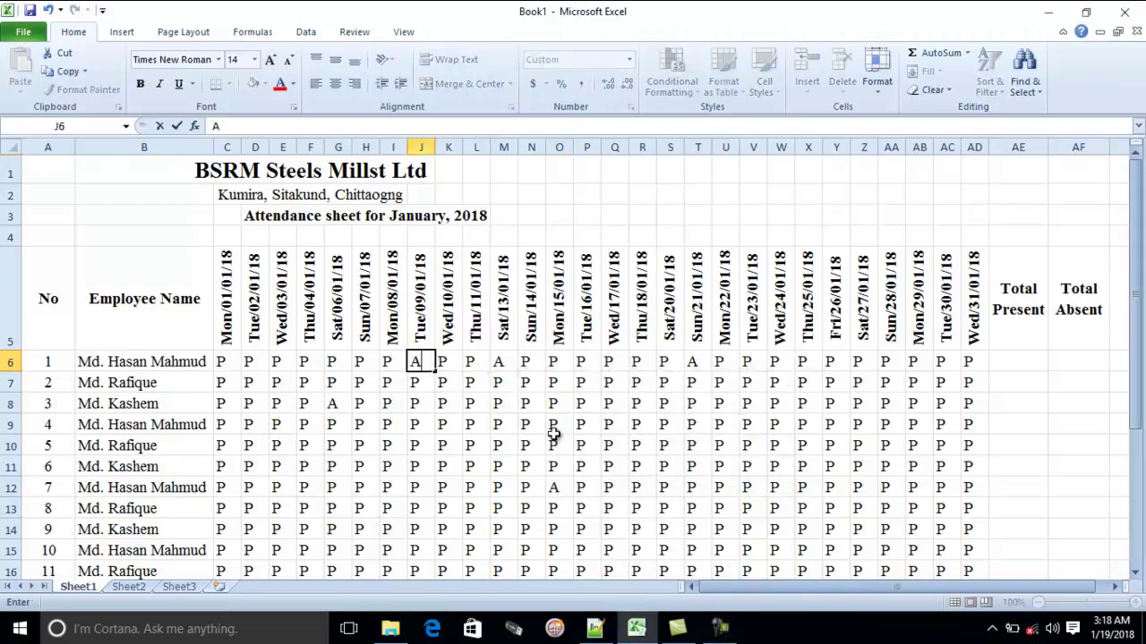
left_click(497, 424)
type("A")
left_click(333, 424)
type("A")
left_click(470, 404)
type("A")
left_click(670, 405)
type("A")
left_click(775, 404)
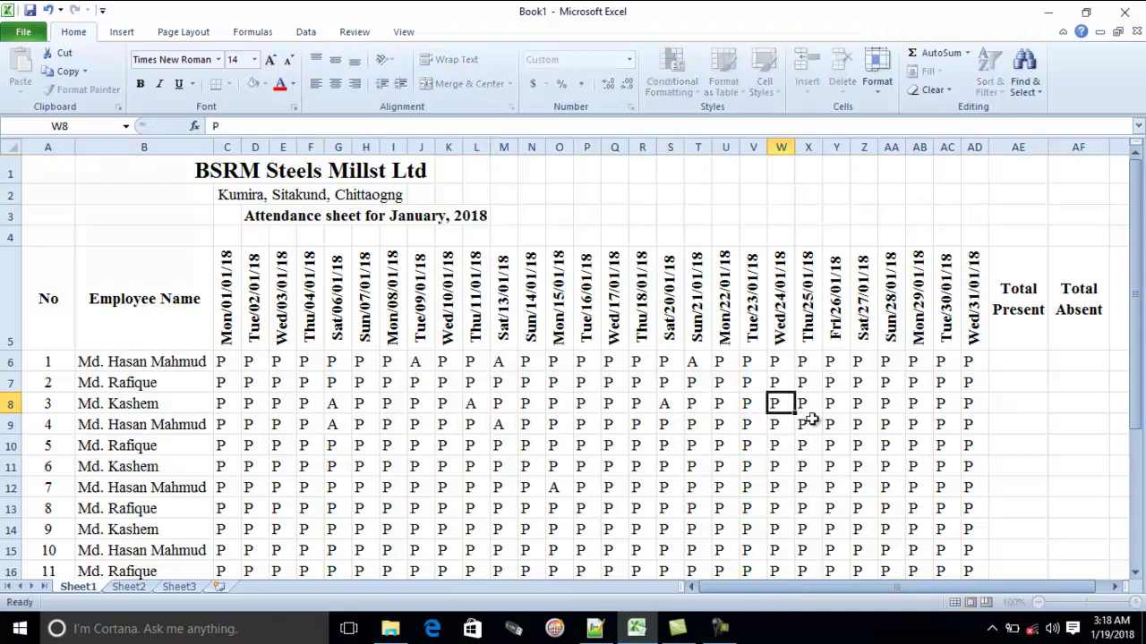
type("A")
left_click(859, 403)
type("A")
left_click(831, 466)
type("A")
left_click(636, 529)
type("A")
left_click(309, 466)
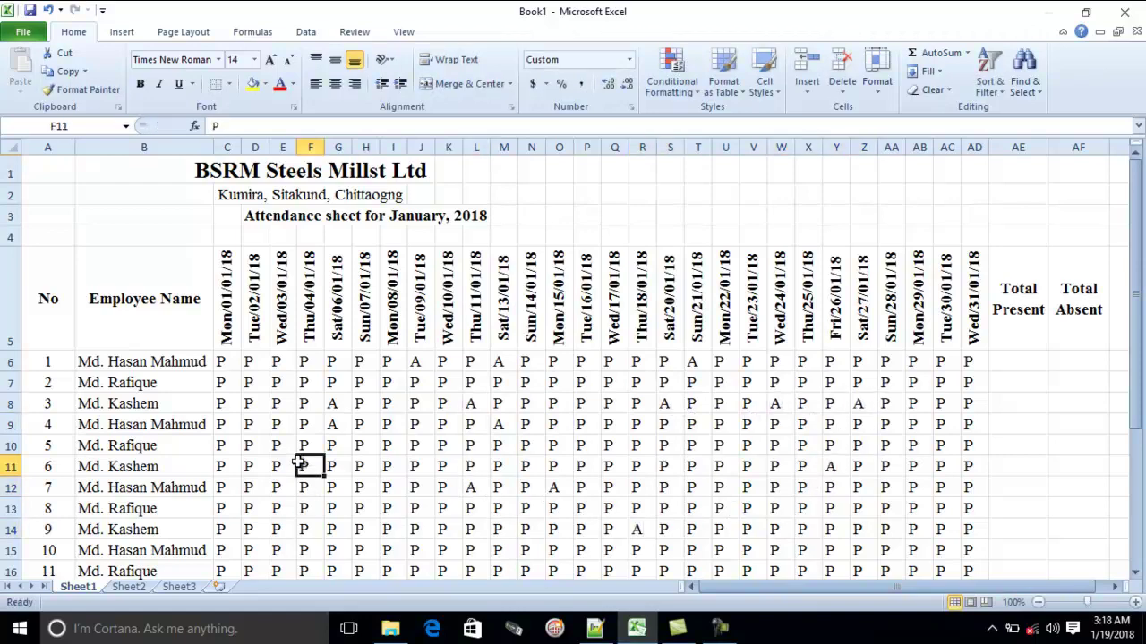
type("A")
left_click(255, 403)
type("A")
left_click(447, 424)
type("A")
left_click(859, 425)
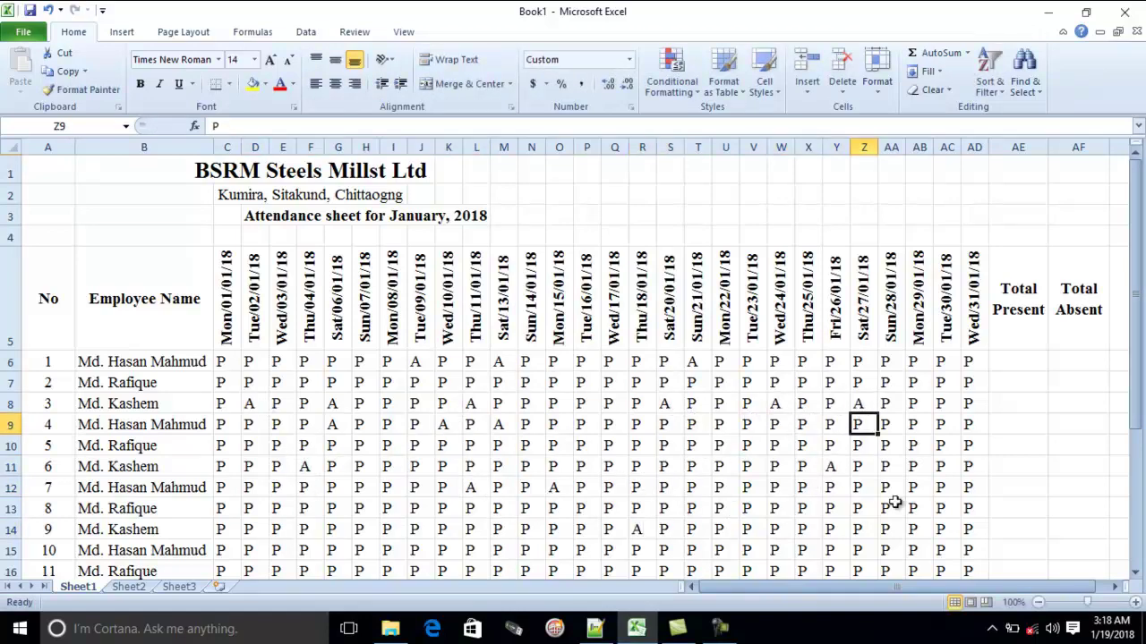
Mark further scattered day cells across the grid as A, including L10 and P16
type("A")
scroll(833, 499, "down", 2)
left_click(845, 271)
type("A")
left_click(582, 291)
type("A")
left_click(415, 354)
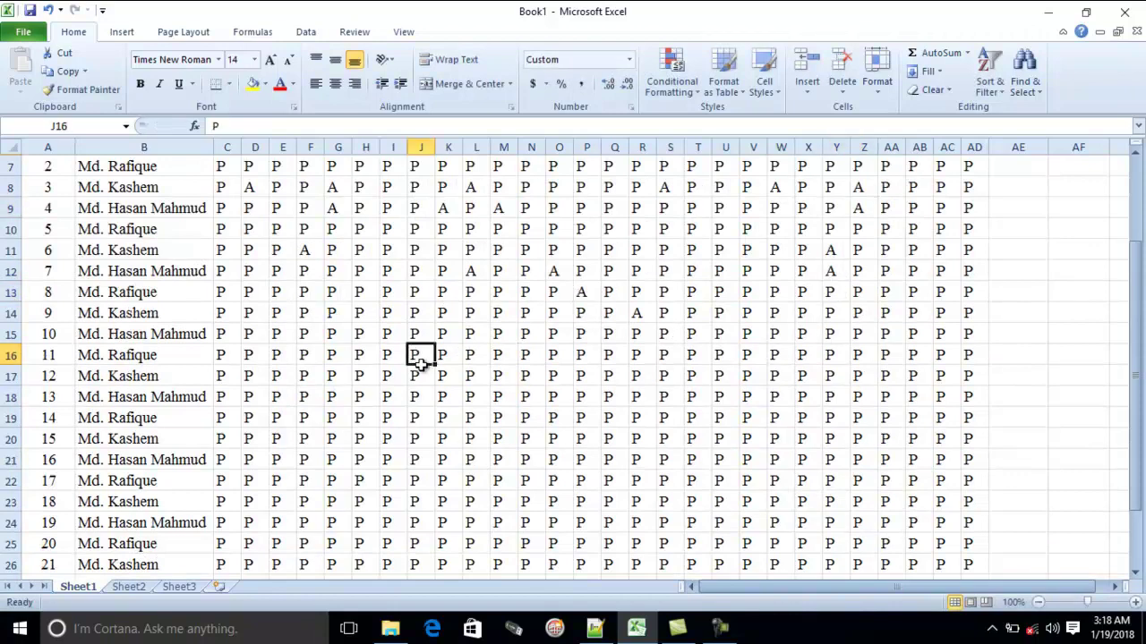
type("A")
left_click(249, 312)
type("A")
left_click(442, 229)
type("A")
left_click(642, 207)
type("A")
left_click(864, 229)
type("A")
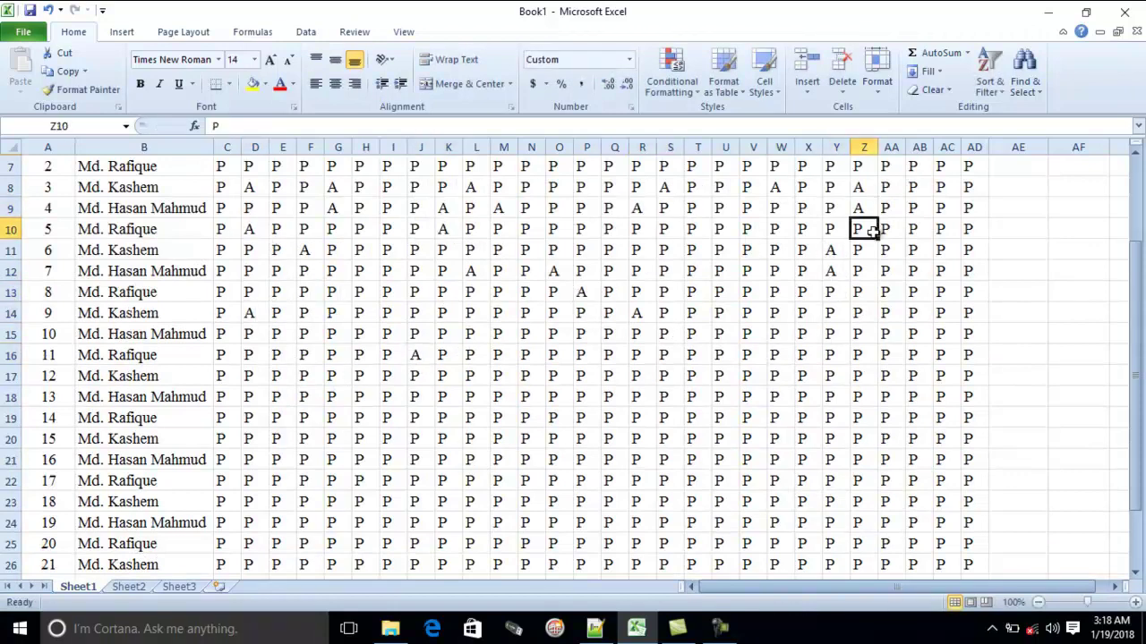
left_click(836, 334)
type("AA")
left_click(447, 481)
type("A")
left_click(282, 376)
type("A")
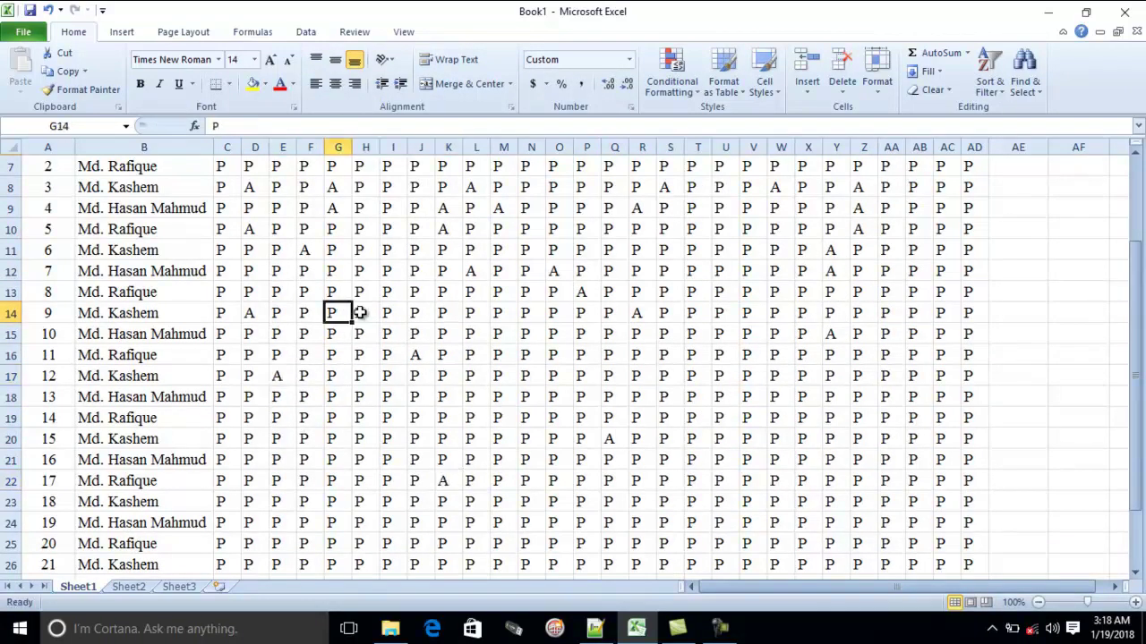
left_click(531, 313)
type("A")
left_click(808, 439)
type("A")
left_click(415, 522)
type("A")
left_click(248, 396)
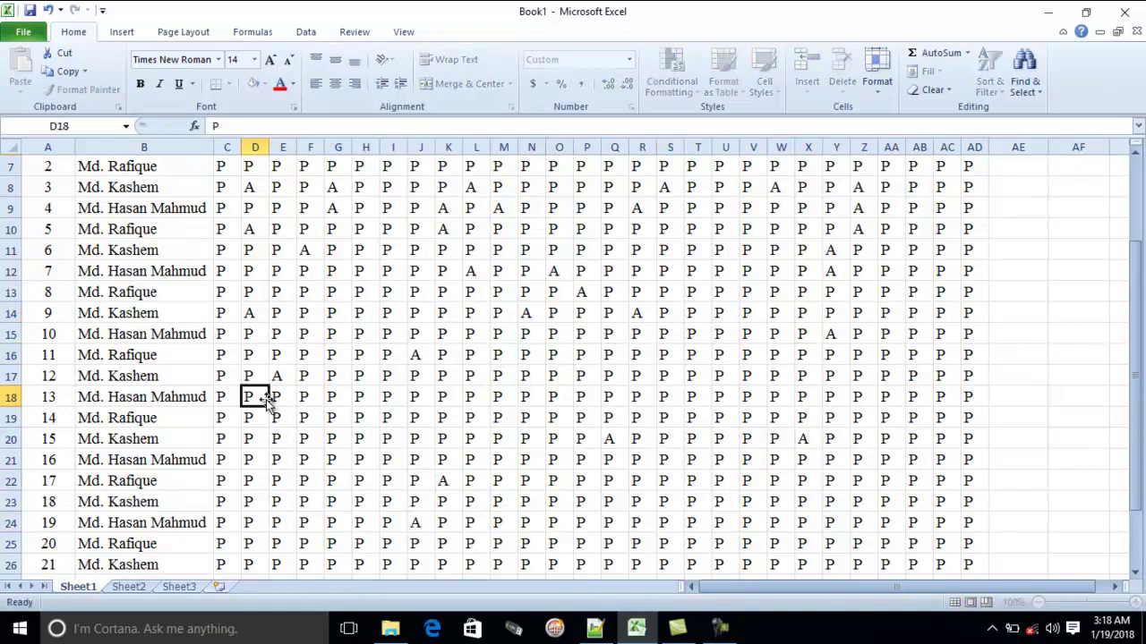
type("A")
left_click(248, 292)
type("A")
left_click(250, 230)
left_click(470, 229)
type("A")
left_click(586, 354)
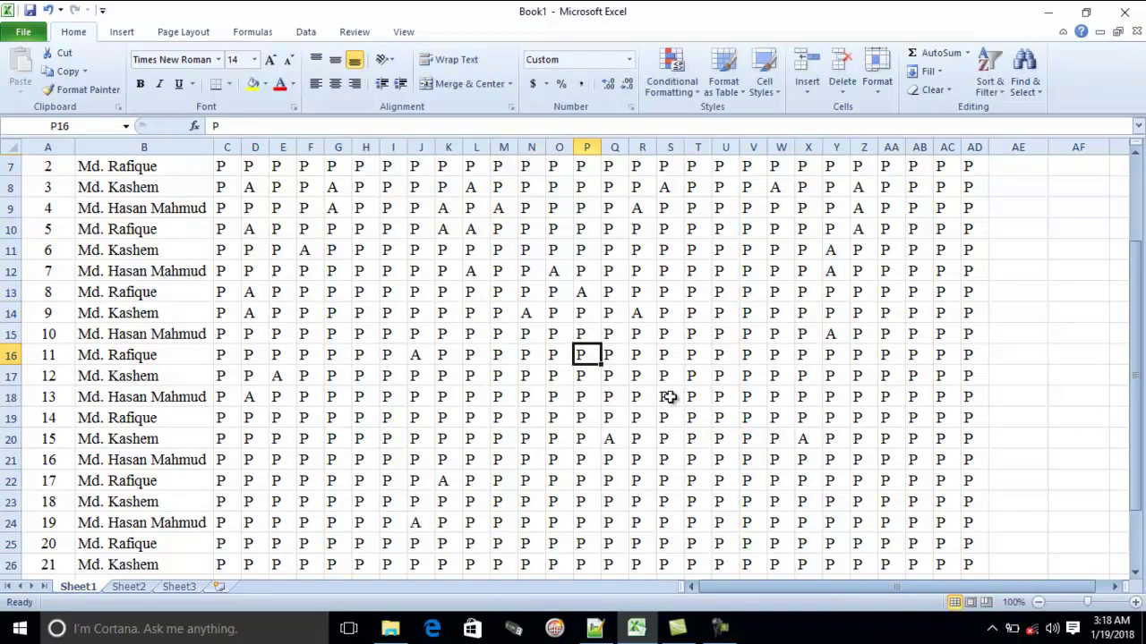
type("A")
scroll(806, 398, "up", 2)
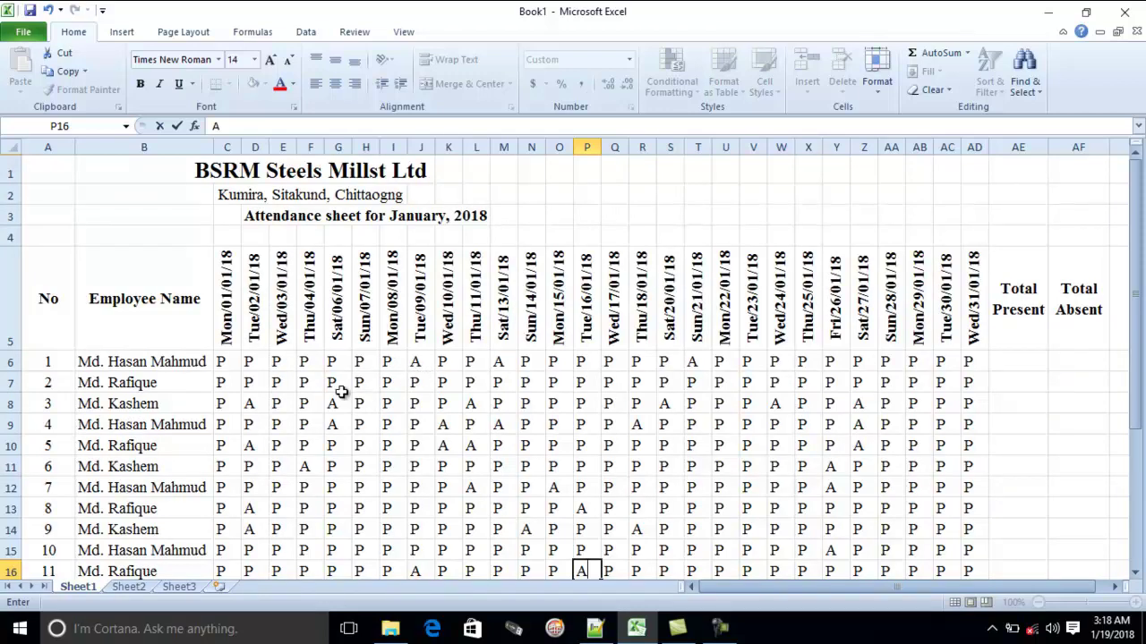
scroll(356, 391, "down", 1)
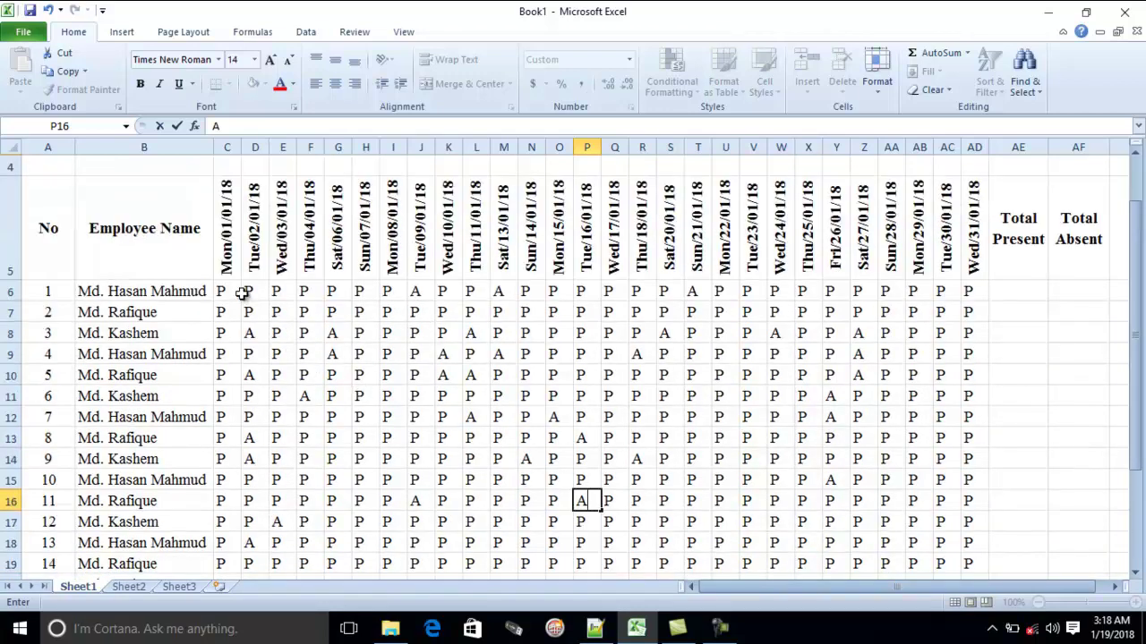
Select the attendance grid and start an Equal To highlight rule for the value P
left_click_drag(224, 291, 966, 550)
scroll(635, 377, "up", 4)
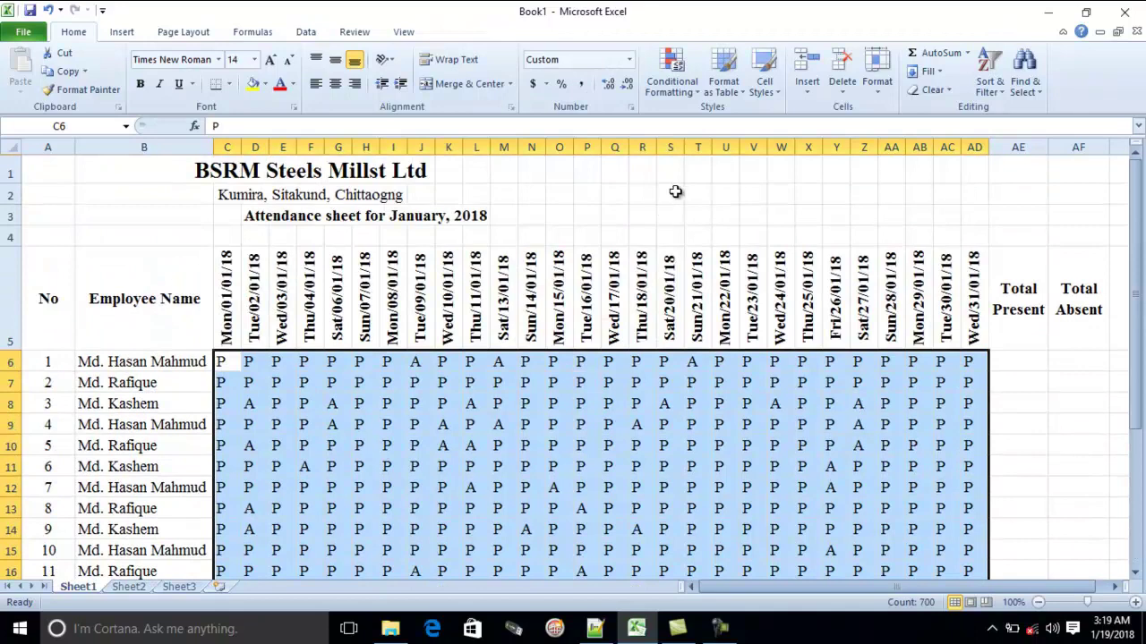
left_click(690, 93)
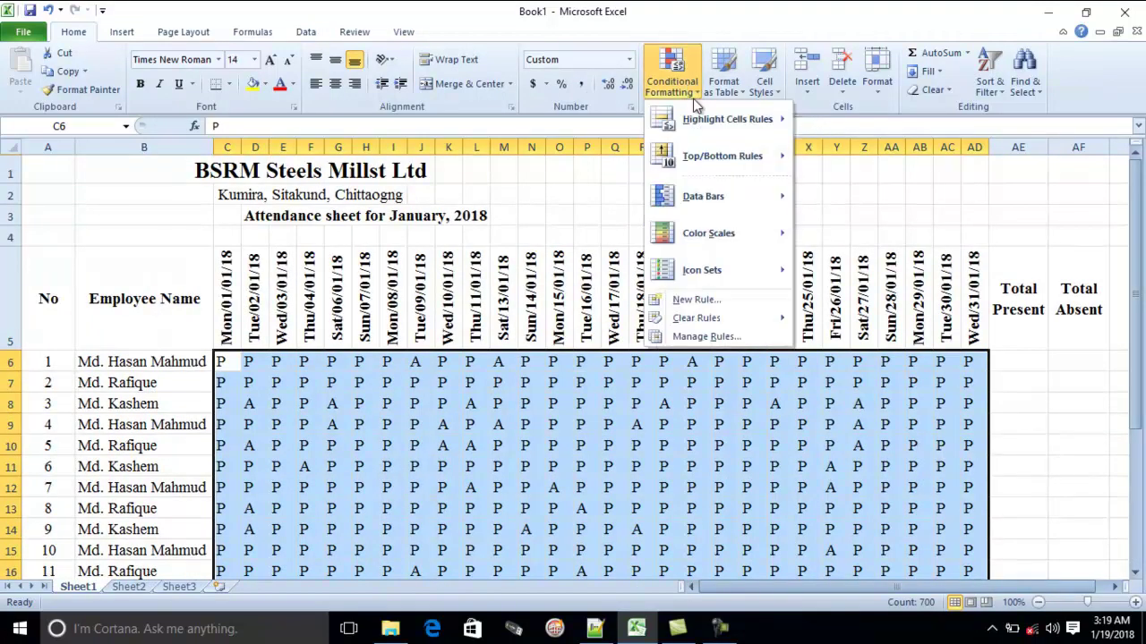
mouse_move(696, 119)
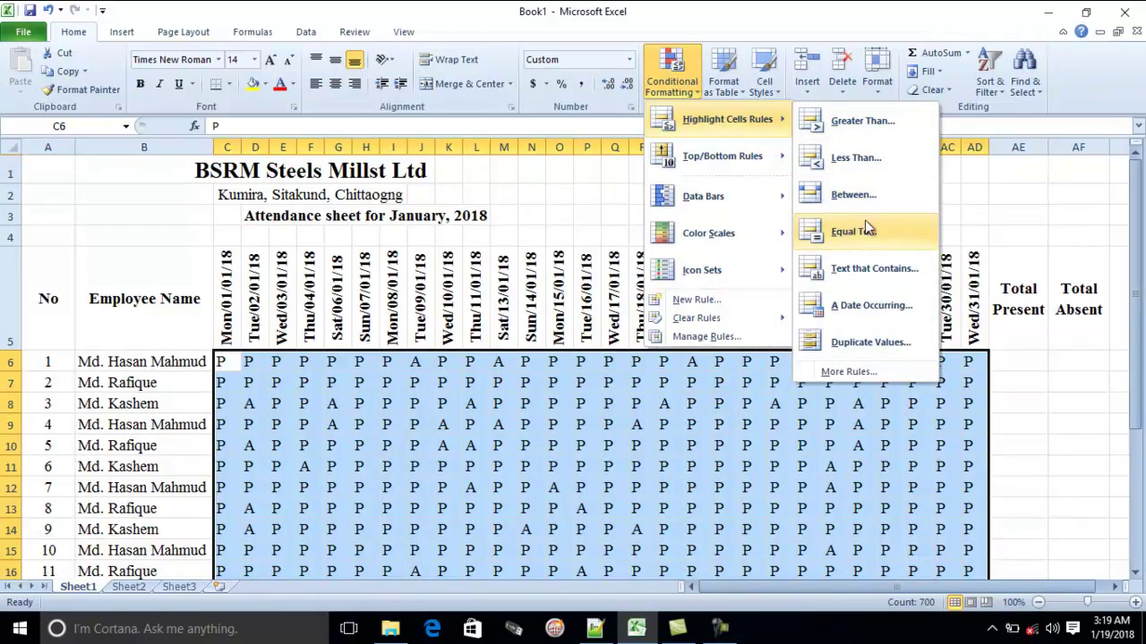
left_click(740, 435)
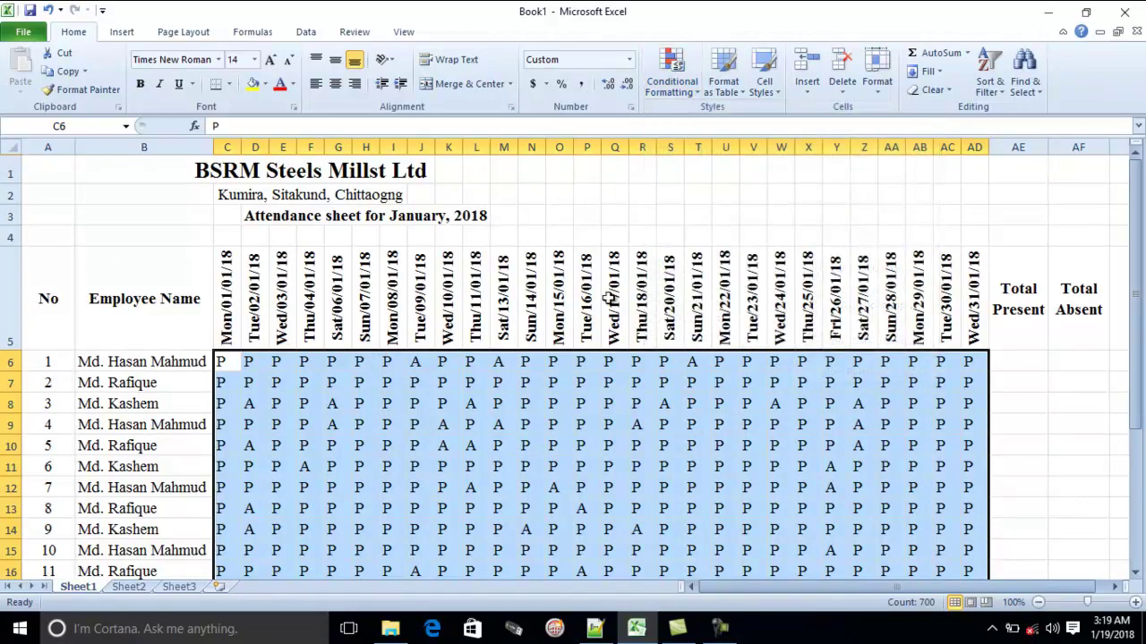
left_click(693, 97)
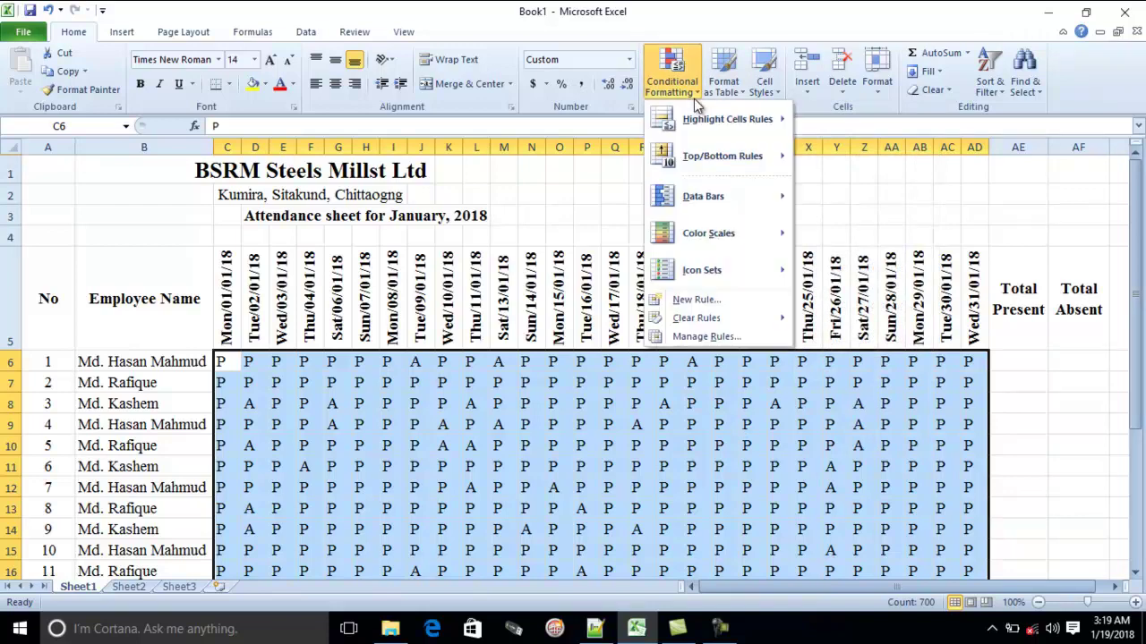
mouse_move(716, 119)
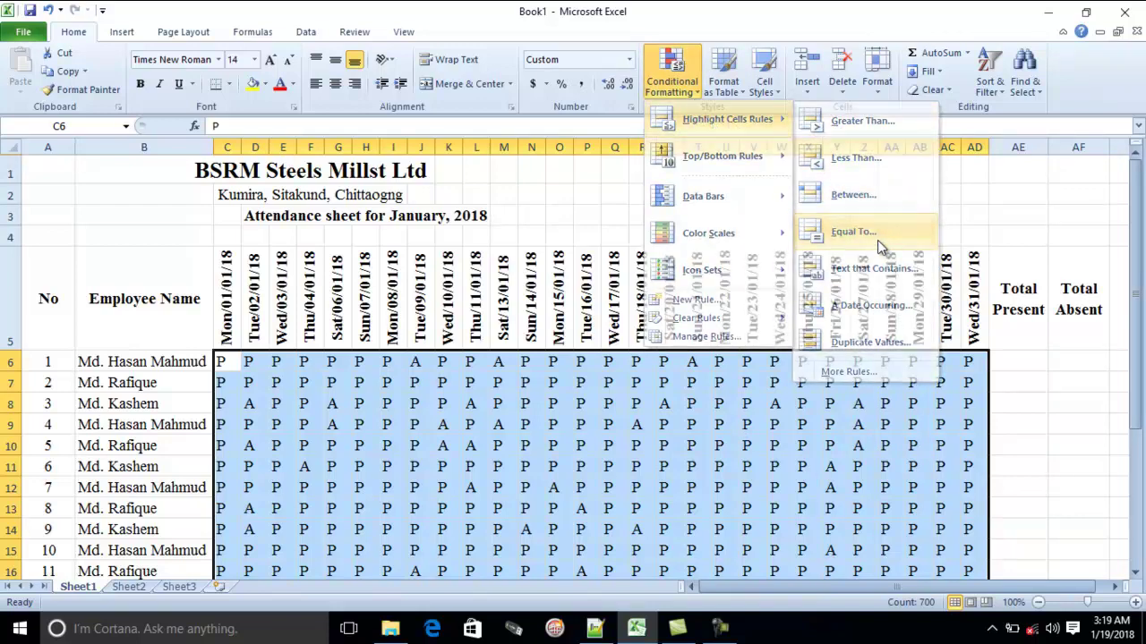
left_click(877, 241)
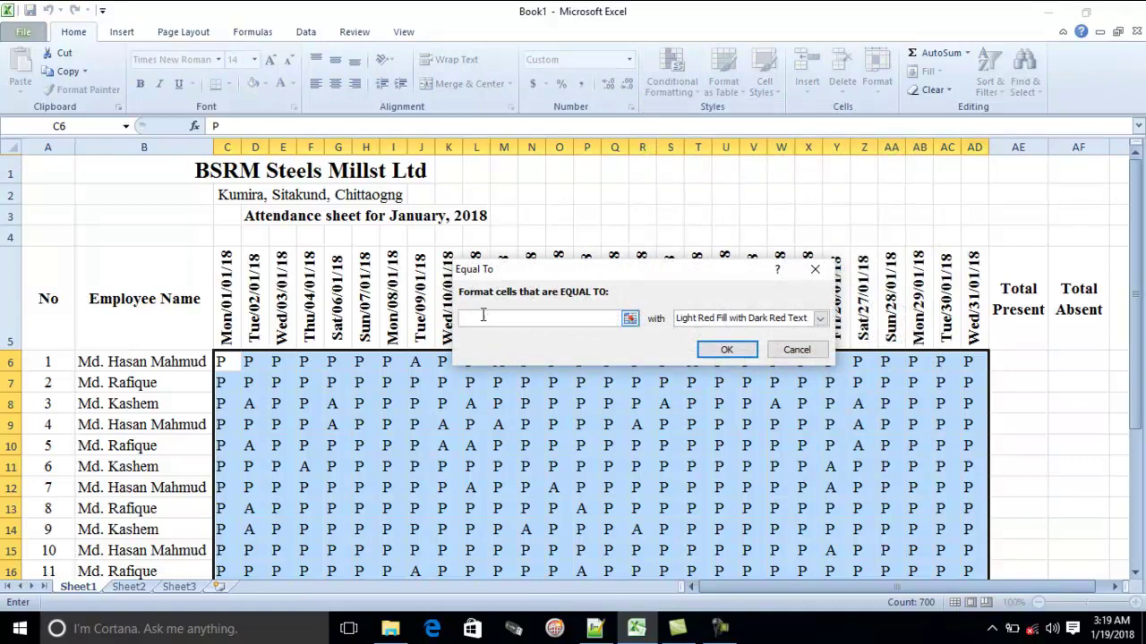
type("P")
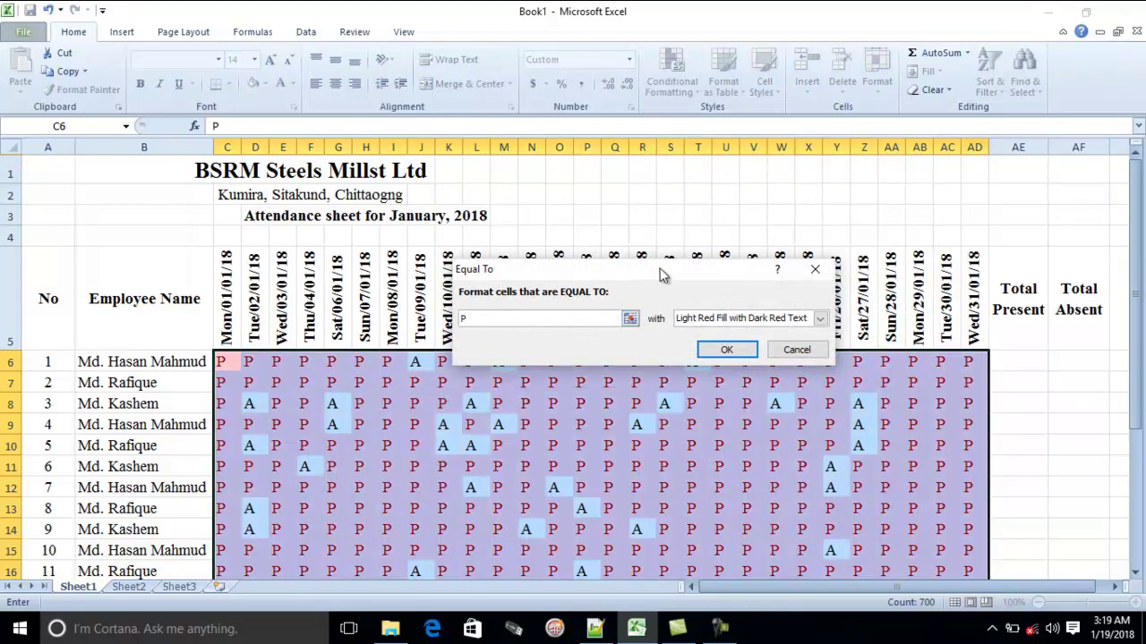
Give the P rule a custom bold green font format and apply it
left_click_drag(660, 268, 721, 116)
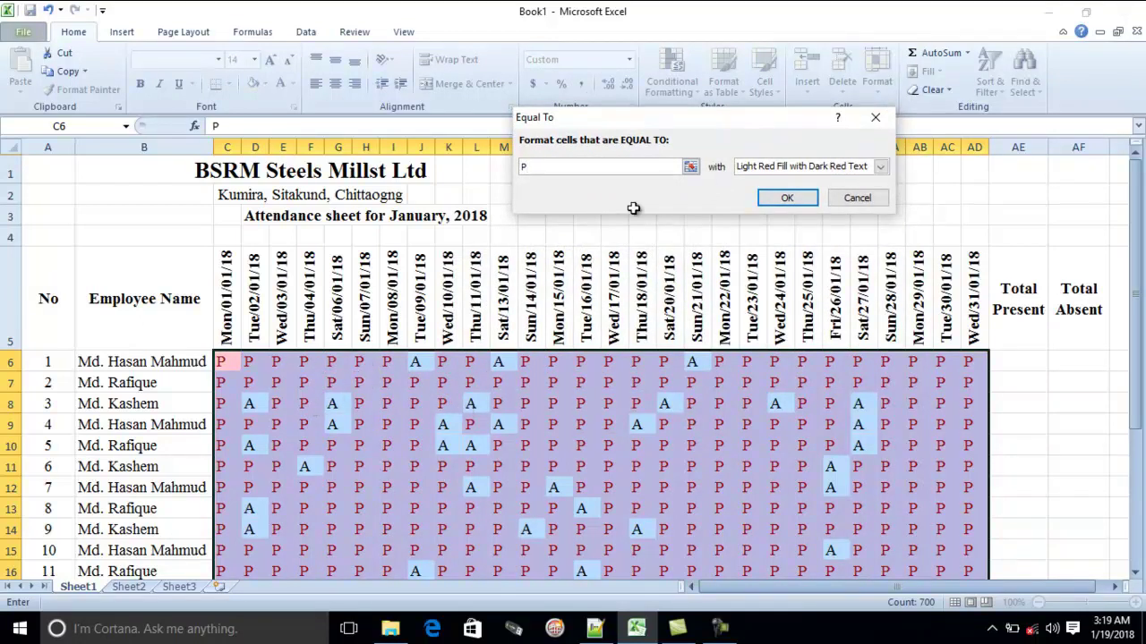
left_click(881, 167)
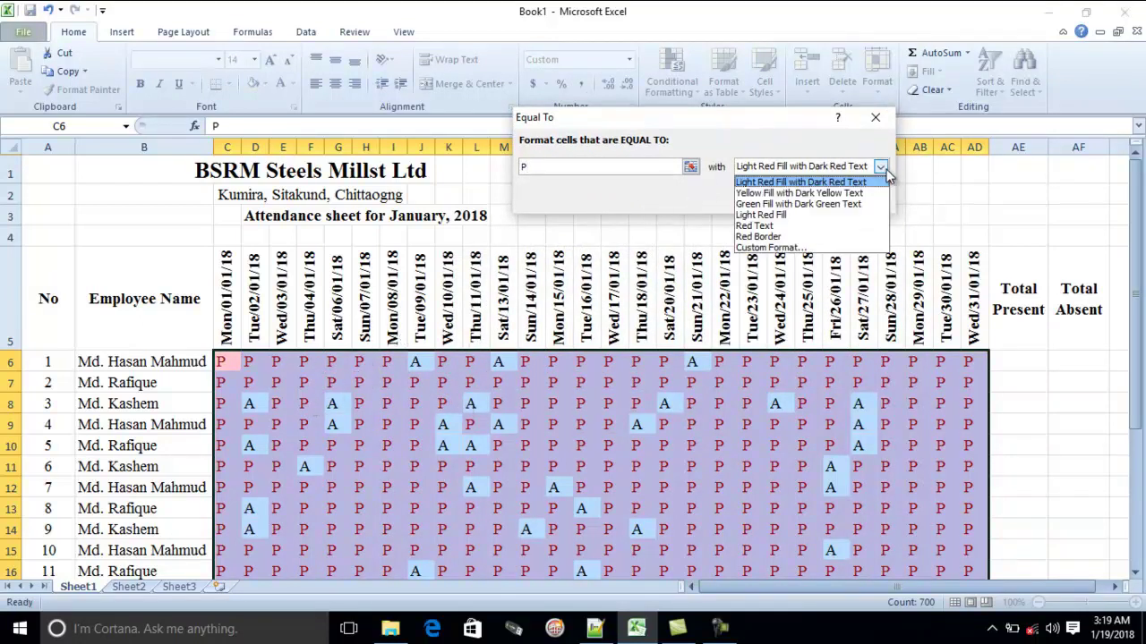
left_click(768, 247)
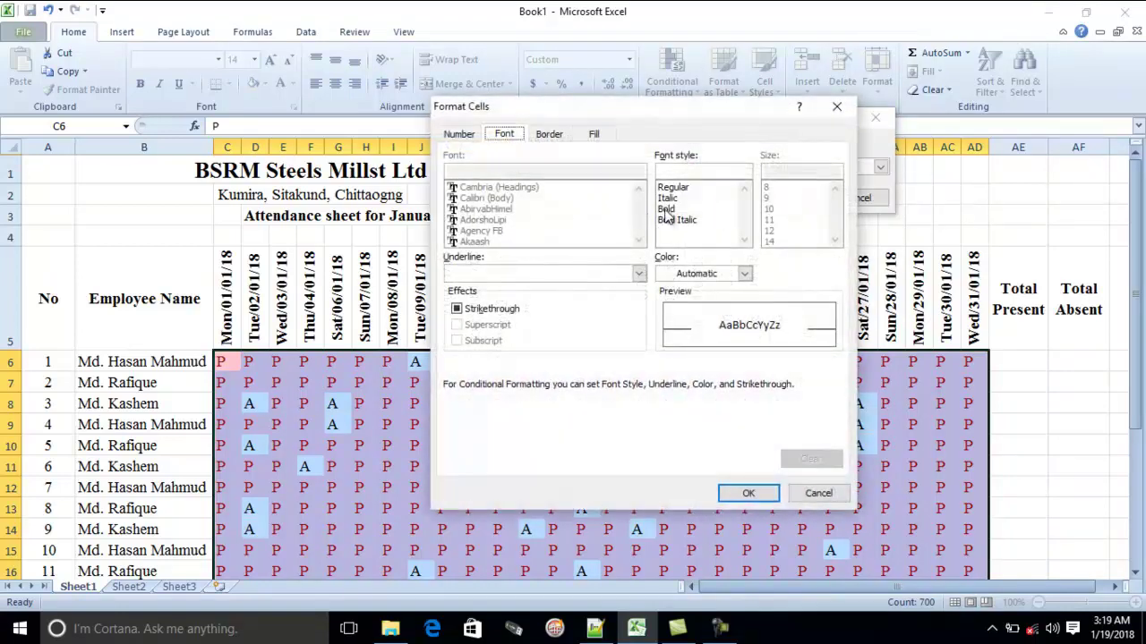
left_click(666, 208)
left_click(682, 273)
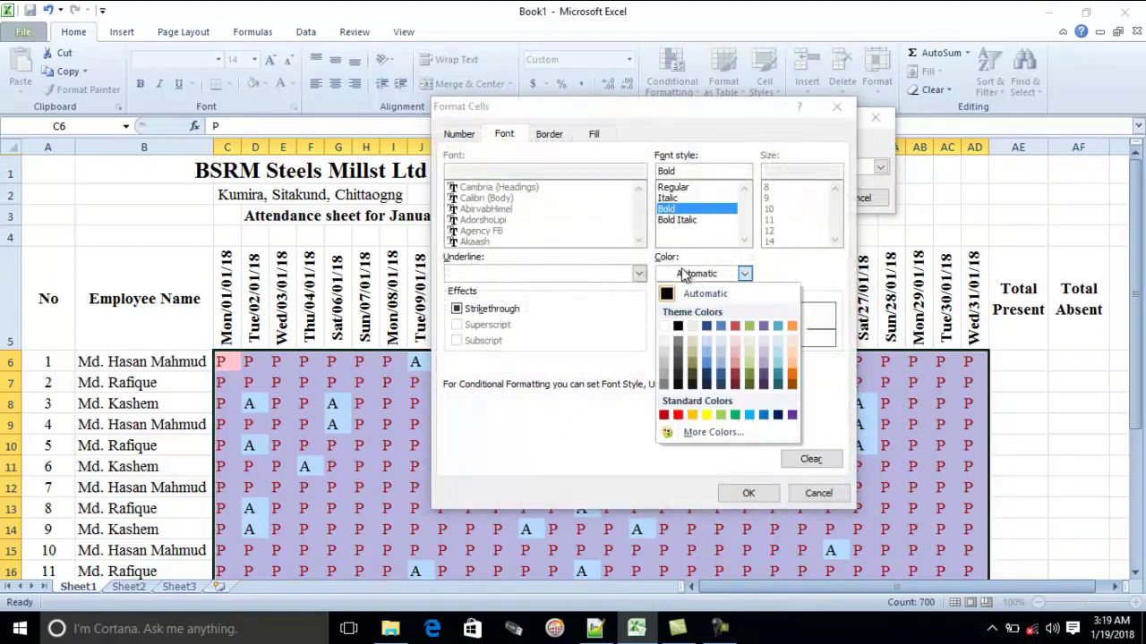
left_click(734, 416)
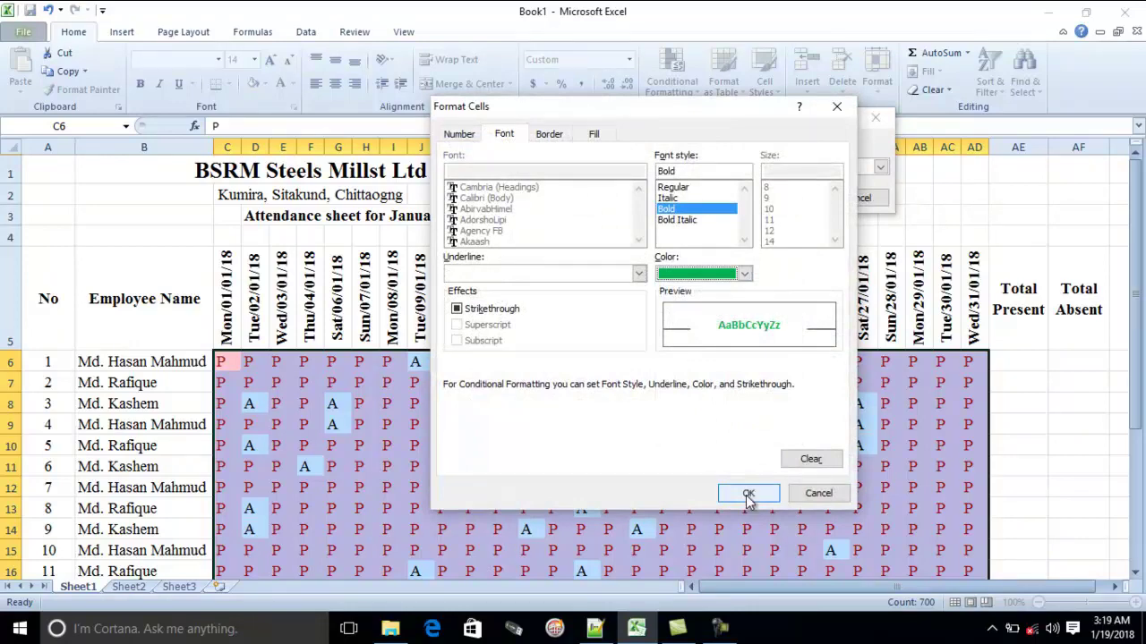
left_click(748, 495)
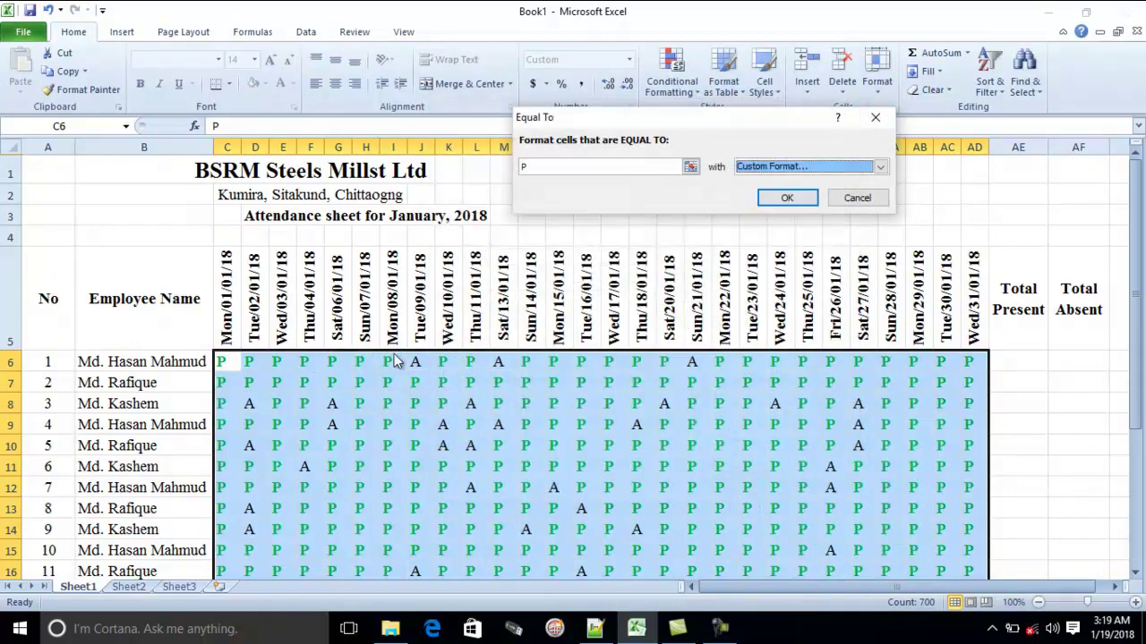
left_click(788, 198)
left_click(660, 443)
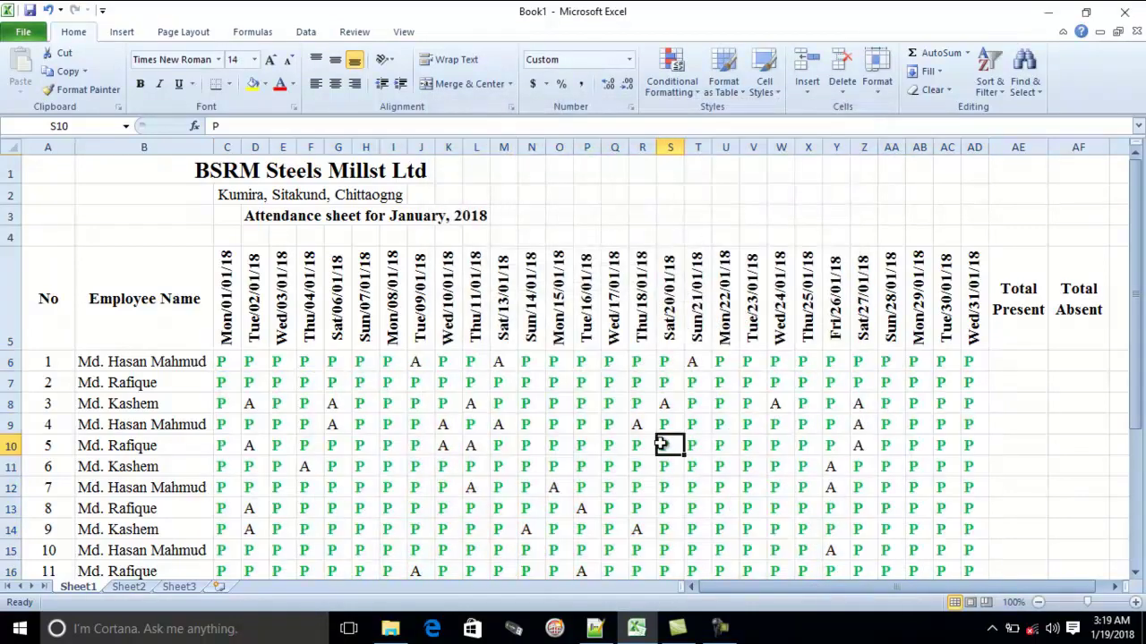
Select C6:AD30 and start an Equal To highlight rule for the value A
scroll(474, 399, "down", 1)
left_click(228, 293)
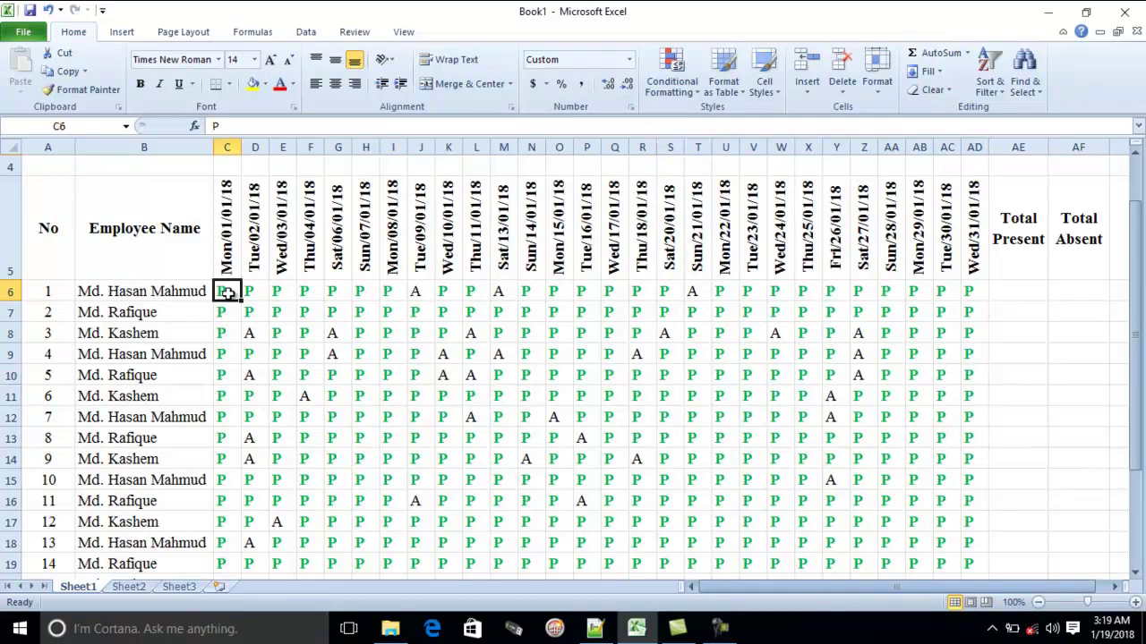
left_click_drag(228, 293, 970, 545)
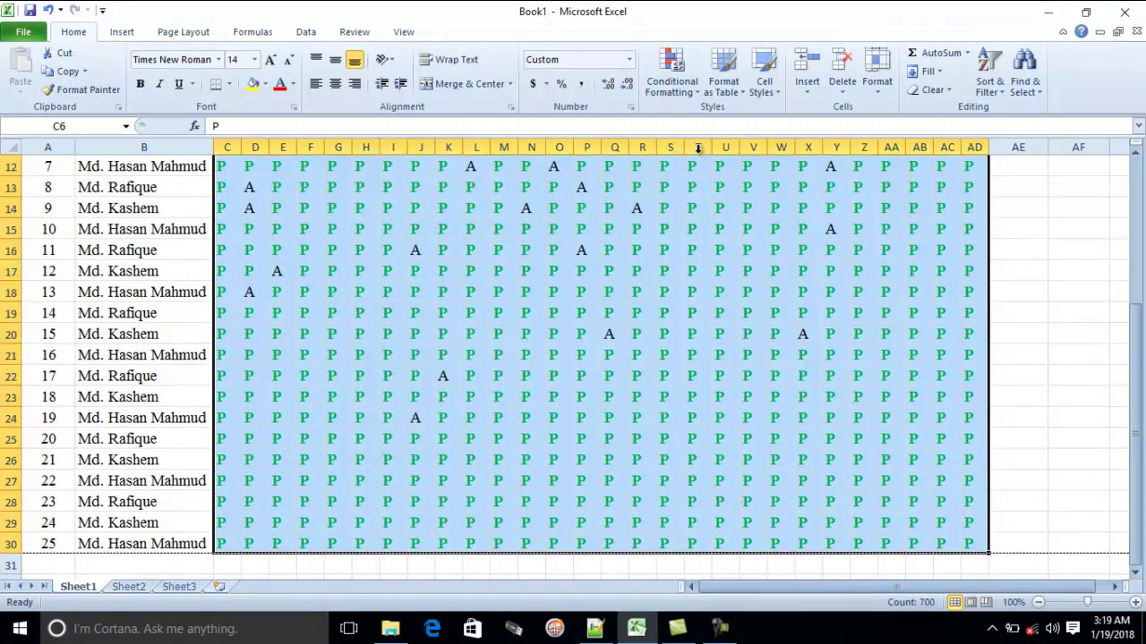
left_click(671, 76)
mouse_move(708, 116)
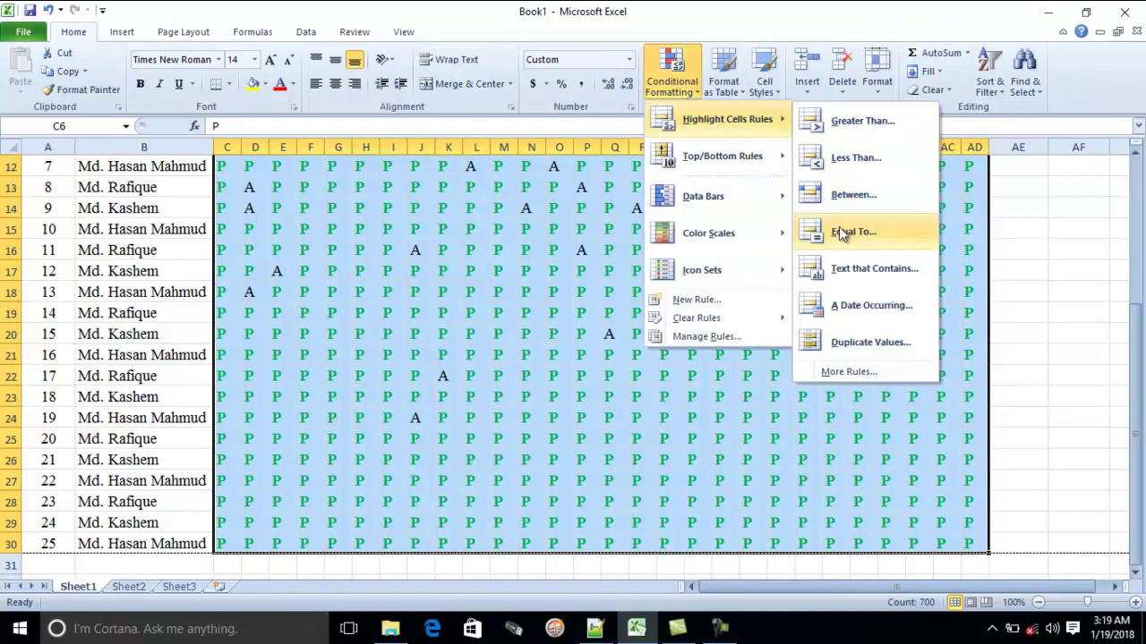
left_click(846, 231)
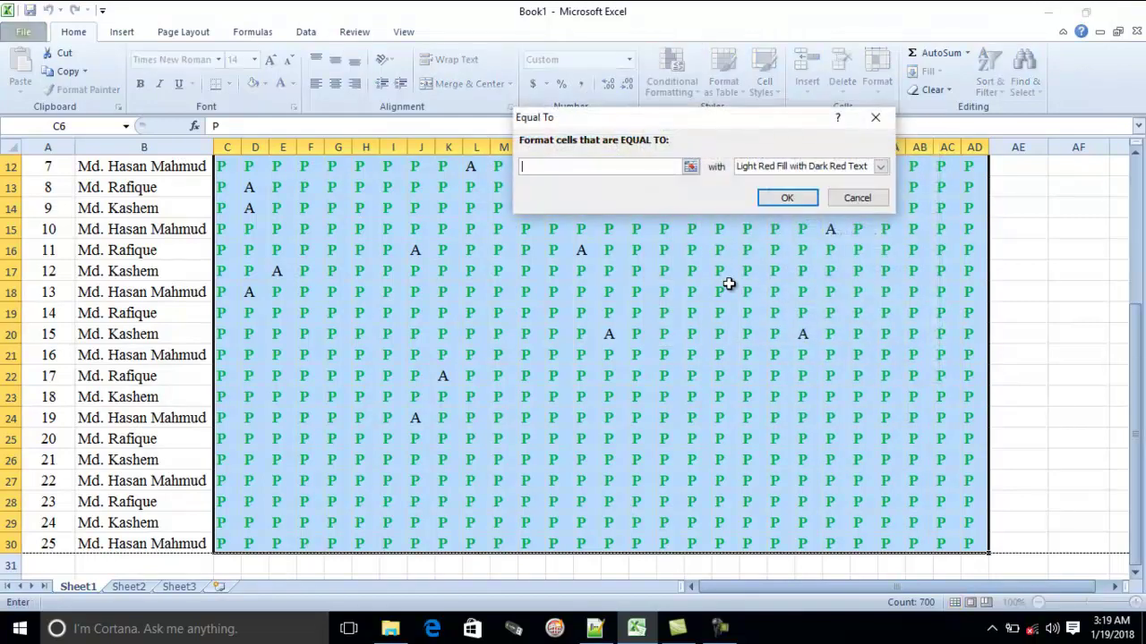
type("A")
Give the A rule a custom bold red font format and apply it
left_click(880, 167)
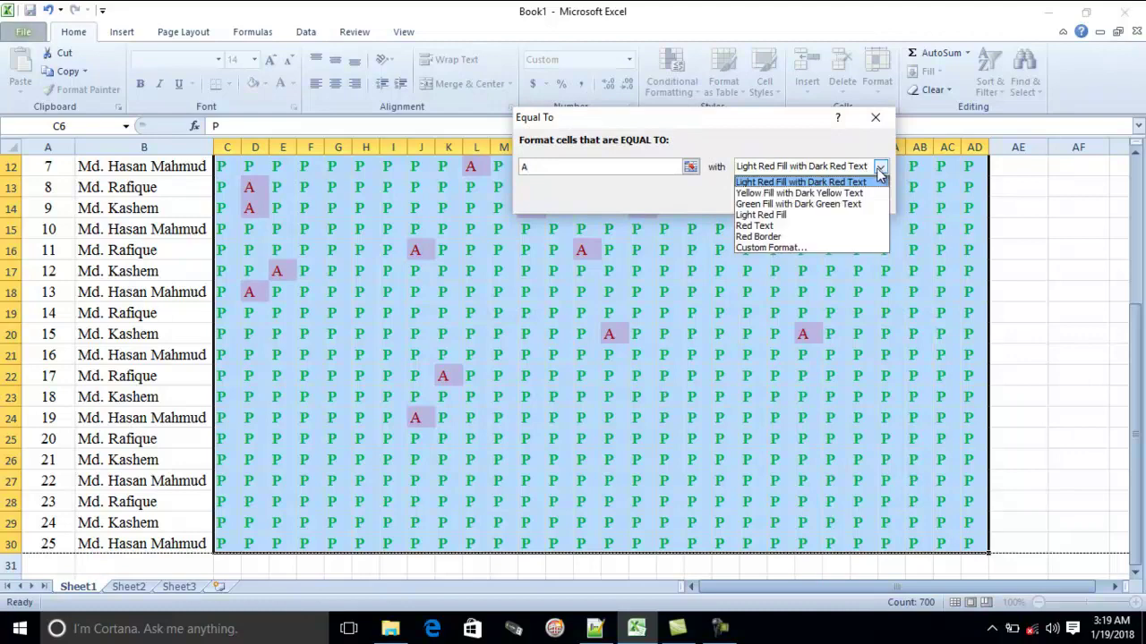
left_click(794, 249)
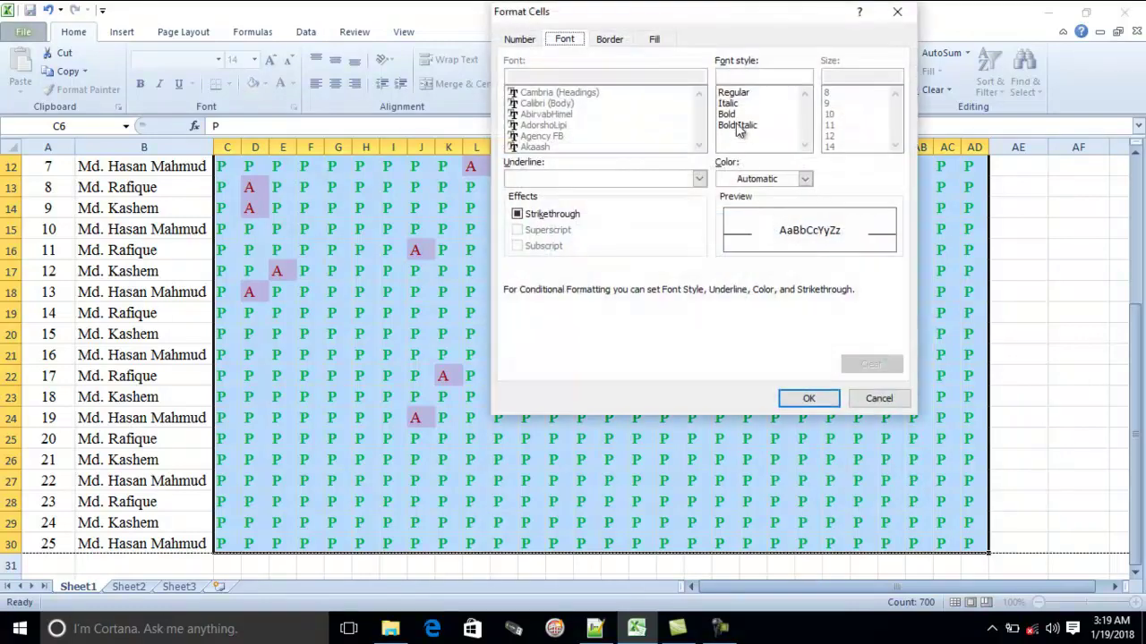
left_click(726, 113)
left_click(804, 179)
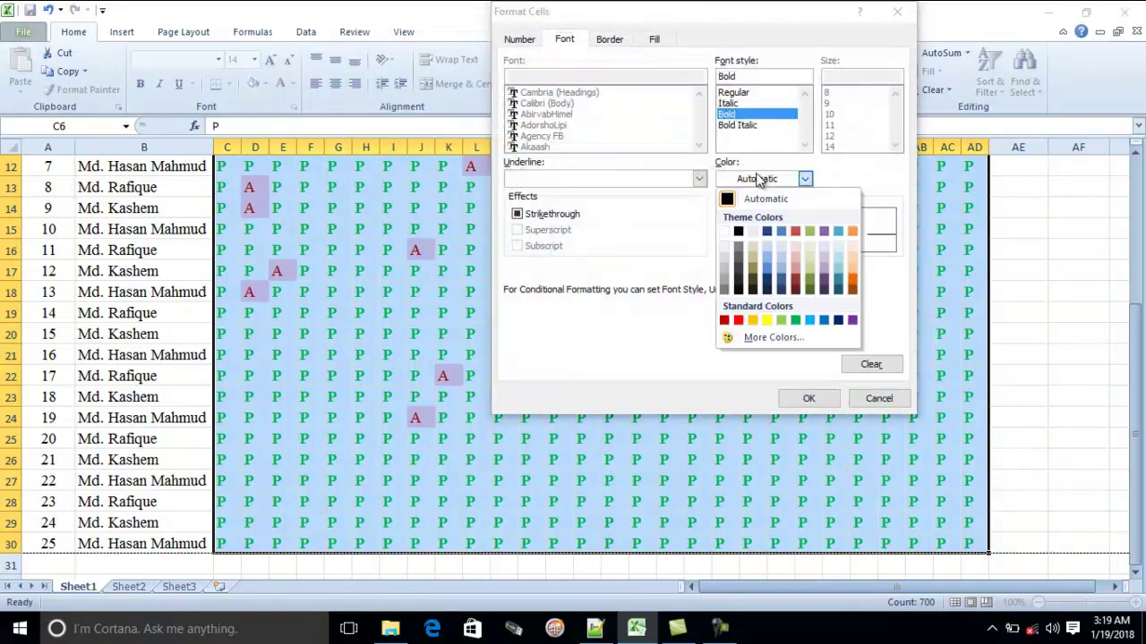
left_click(738, 321)
left_click(809, 398)
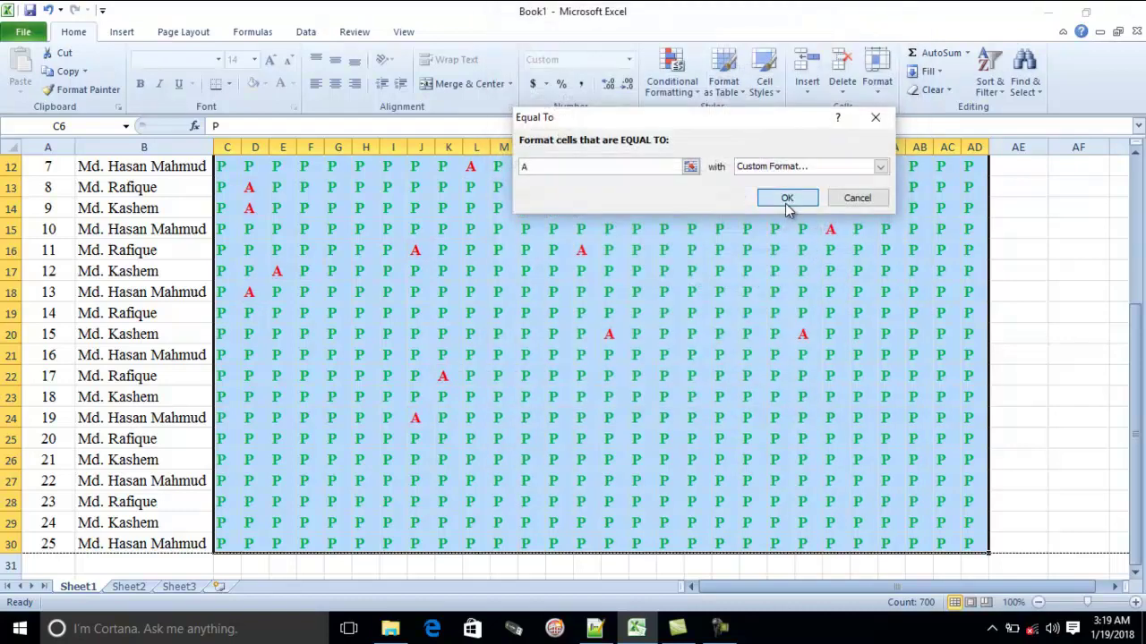
left_click(787, 198)
left_click(752, 333)
scroll(752, 349, "up", 5)
scroll(559, 321, "down", 2)
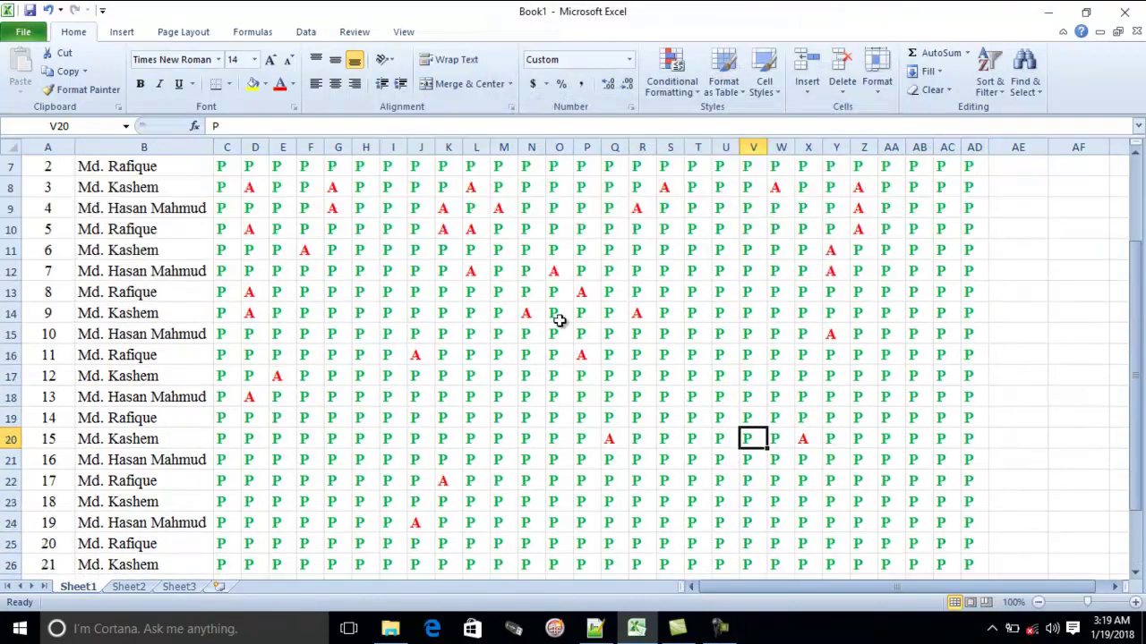
Inspect cells O8, Y13, M6 and V11 to verify the green P and red A colouring
left_click(561, 187)
left_click(835, 292)
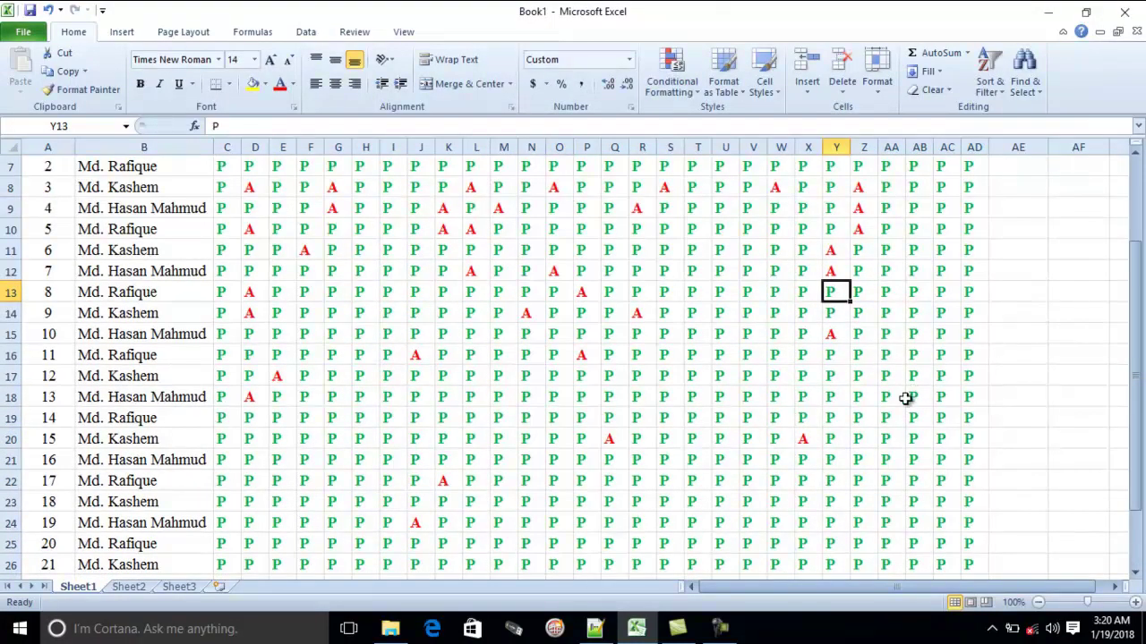
scroll(557, 276, "up", 2)
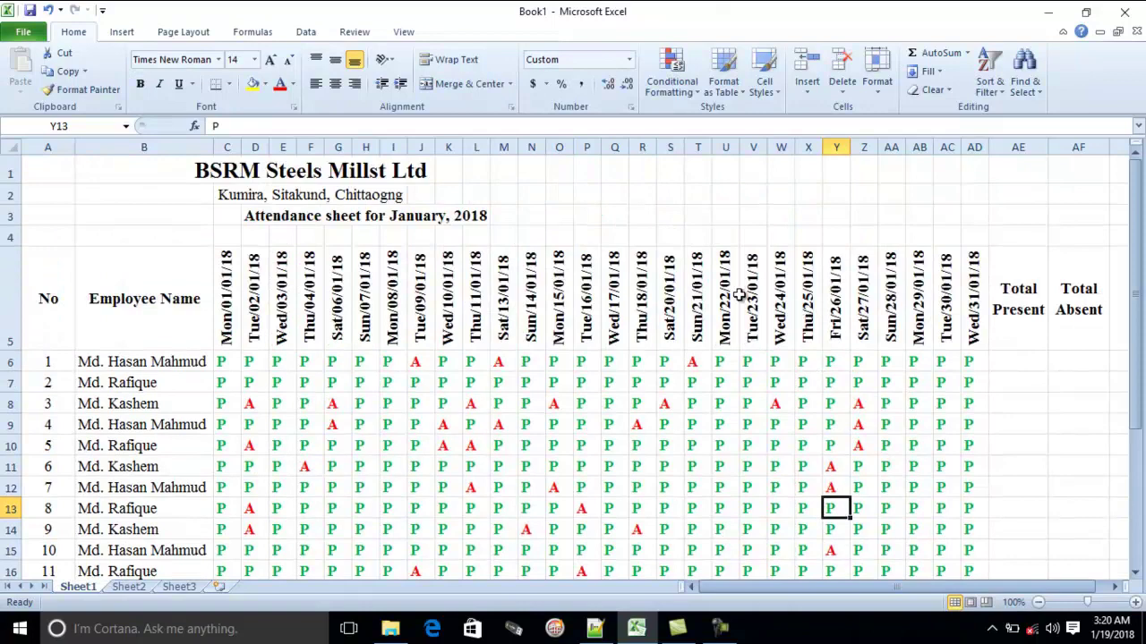
left_click(503, 363)
left_click(749, 465)
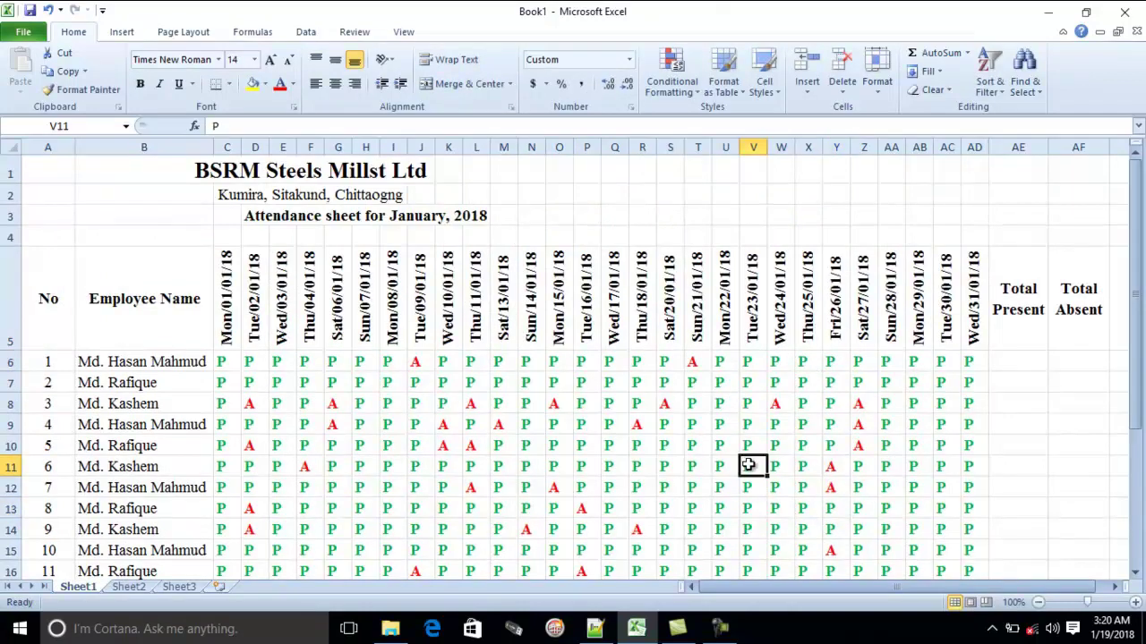
Change H7 to A and Z8 to P so their colours update to red and green
left_click(364, 387)
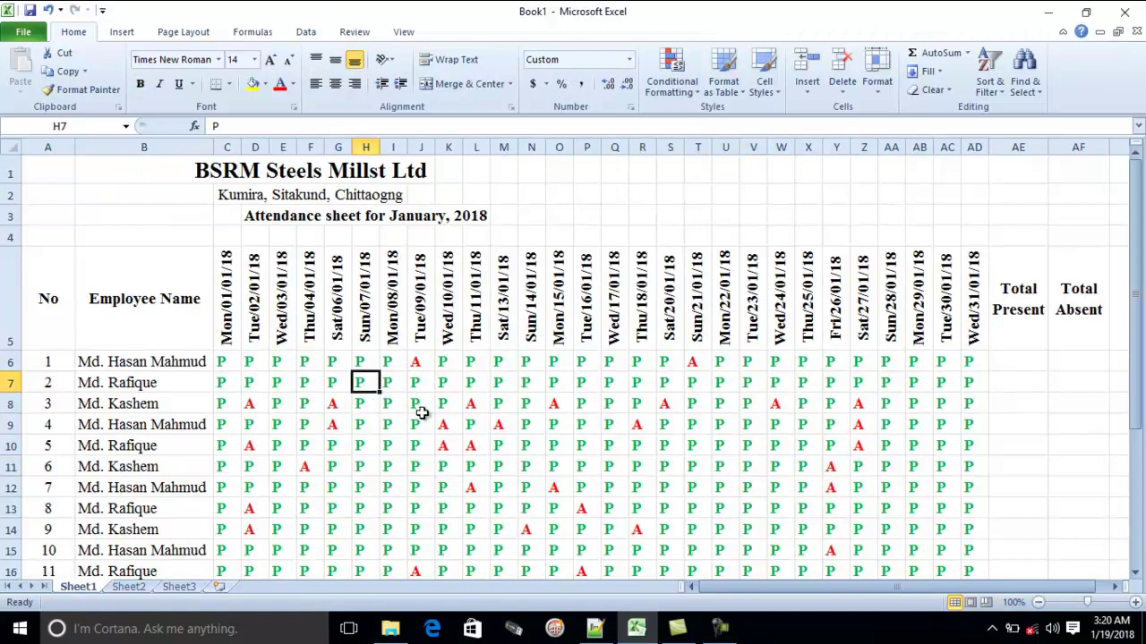
type("A")
left_click(417, 464)
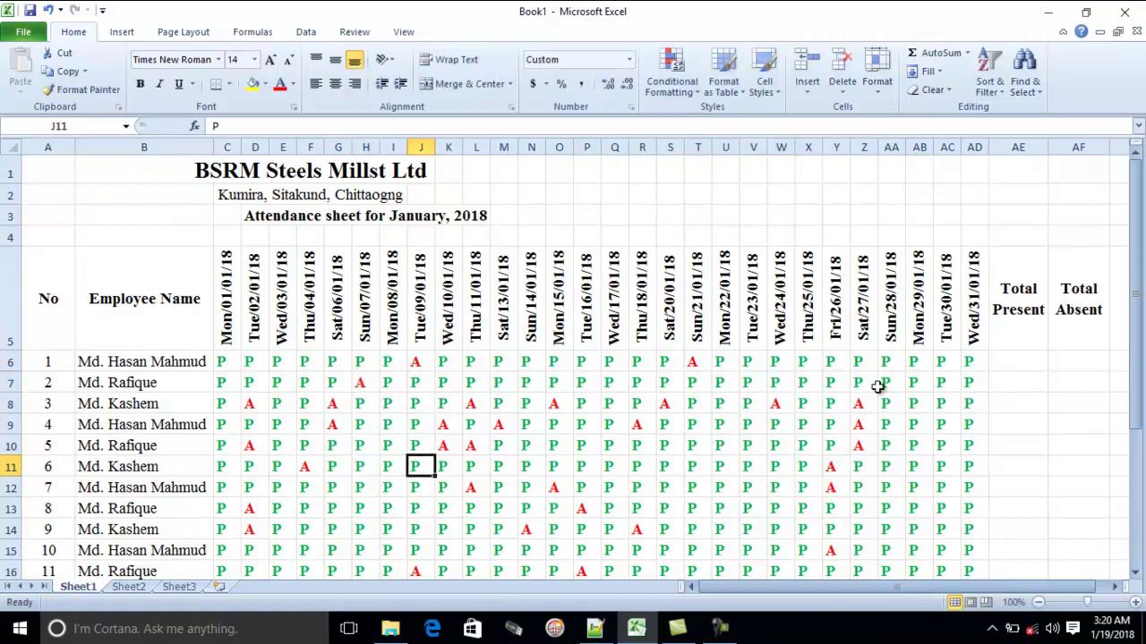
left_click(860, 407)
type("P")
left_click(1008, 462)
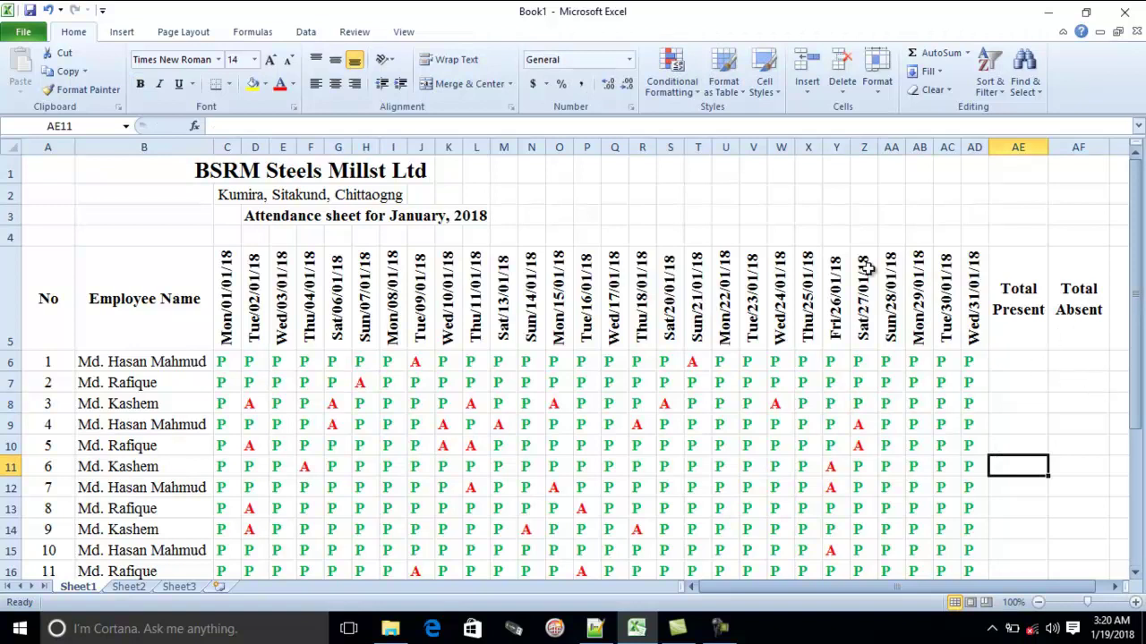
left_click(1002, 363)
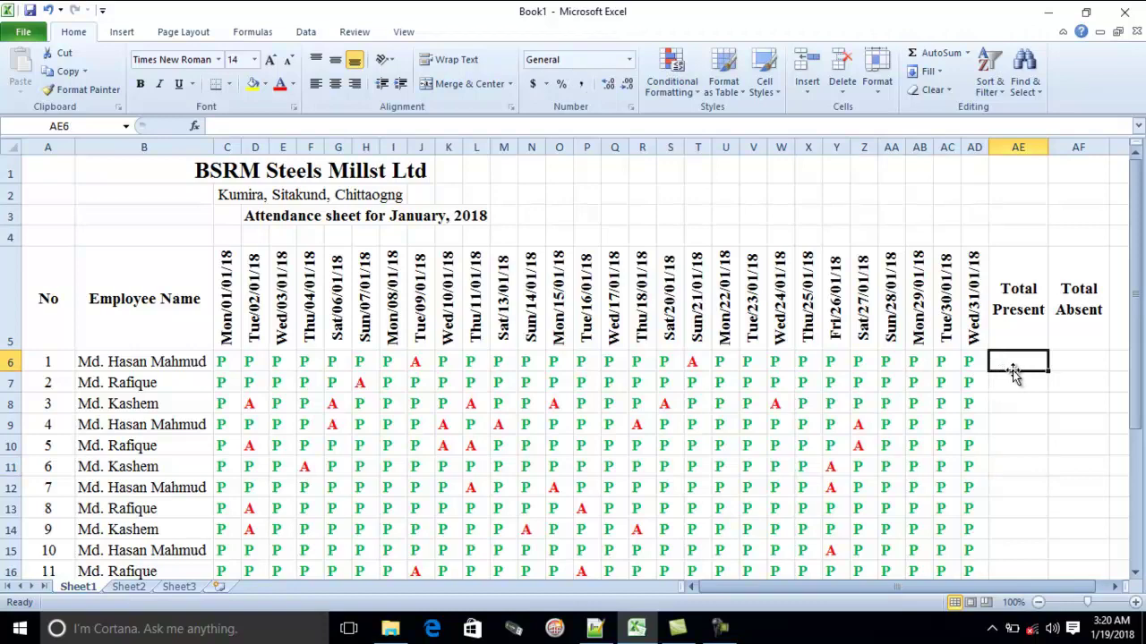
scroll(1016, 373, "down", 2)
scroll(923, 381, "down", 2, "ctrl")
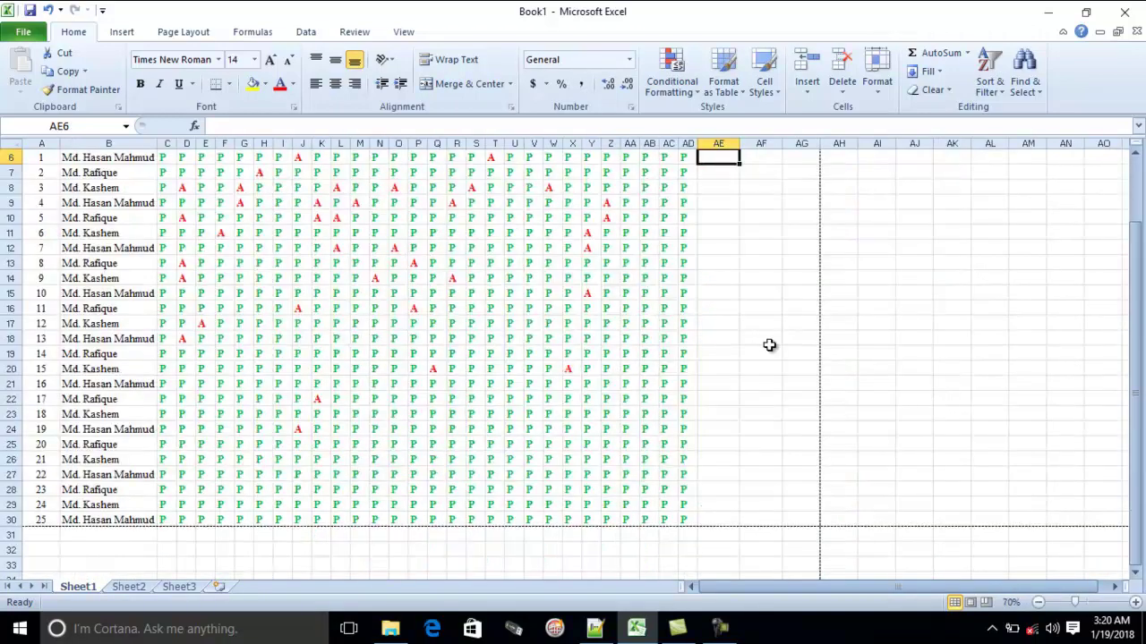
On Sheet2, enter 56544, 6464, 44, 646, 646 and 6464 into E3:E8
left_click(145, 587)
left_click(379, 229)
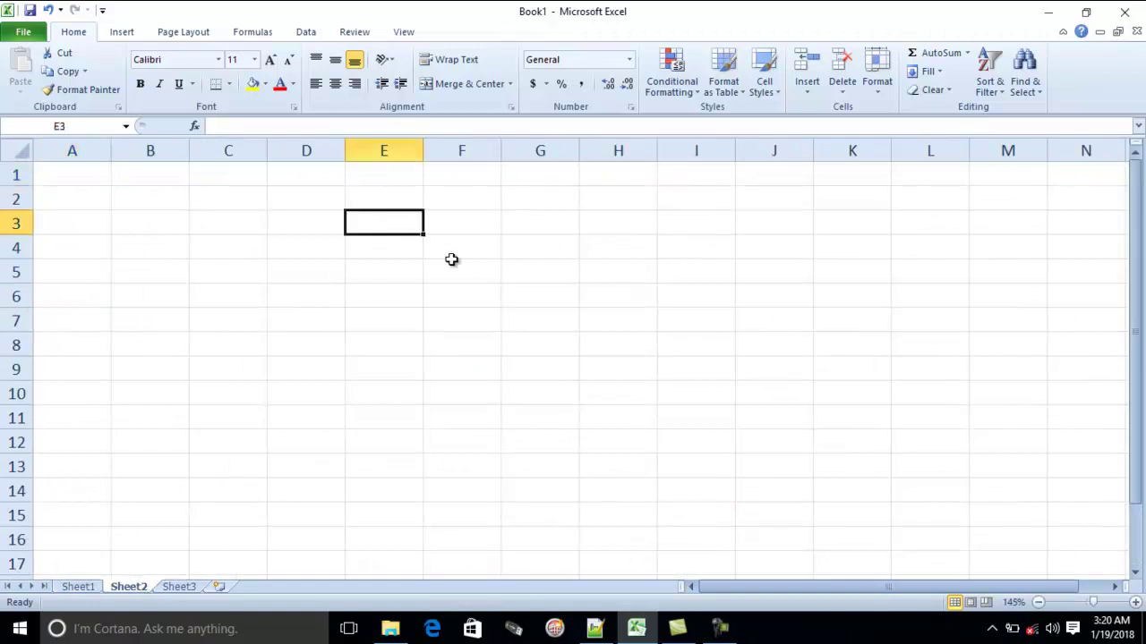
type("56544 6464 44 646 ")
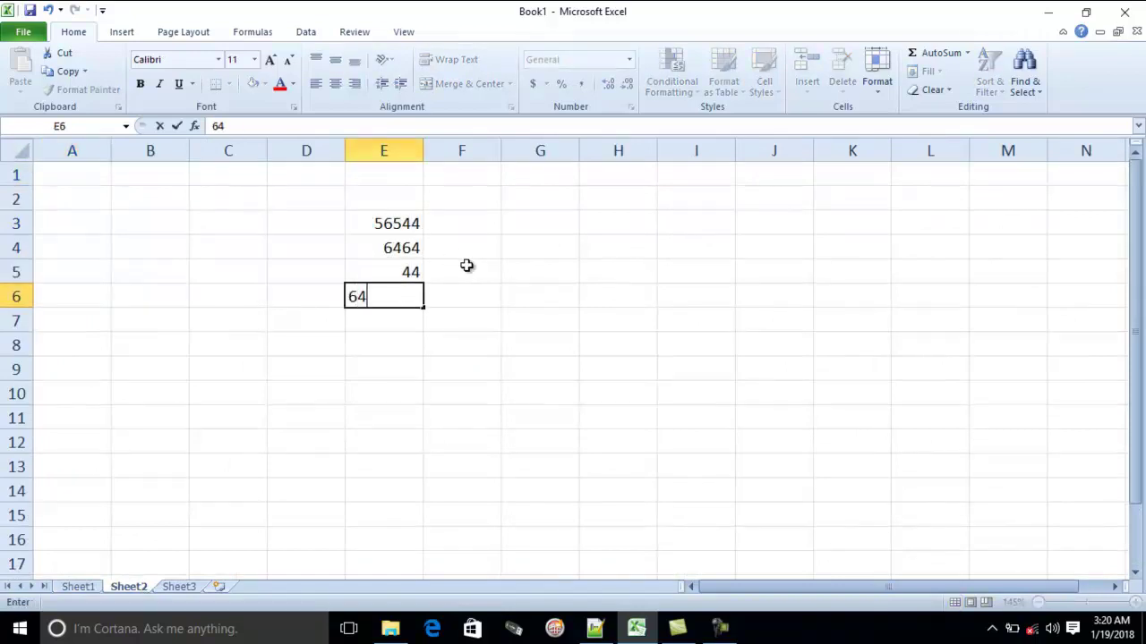
type("646")
key("Return")
type("6464")
key("Return")
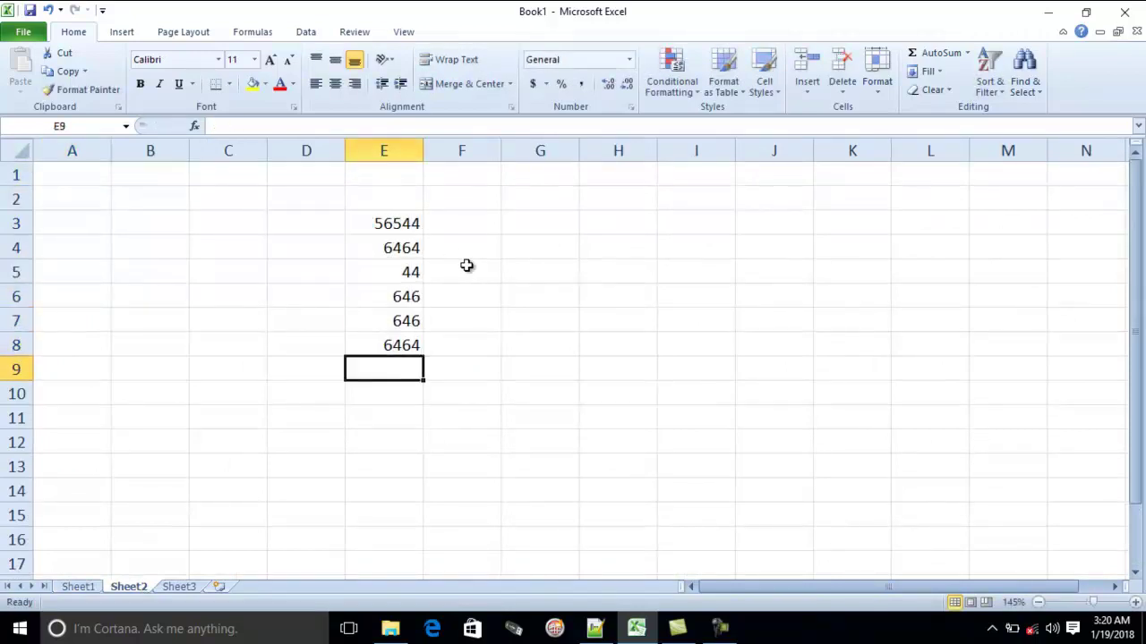
Try =SUM(E3:E8) in E9, then delete the result
type("=SUM")
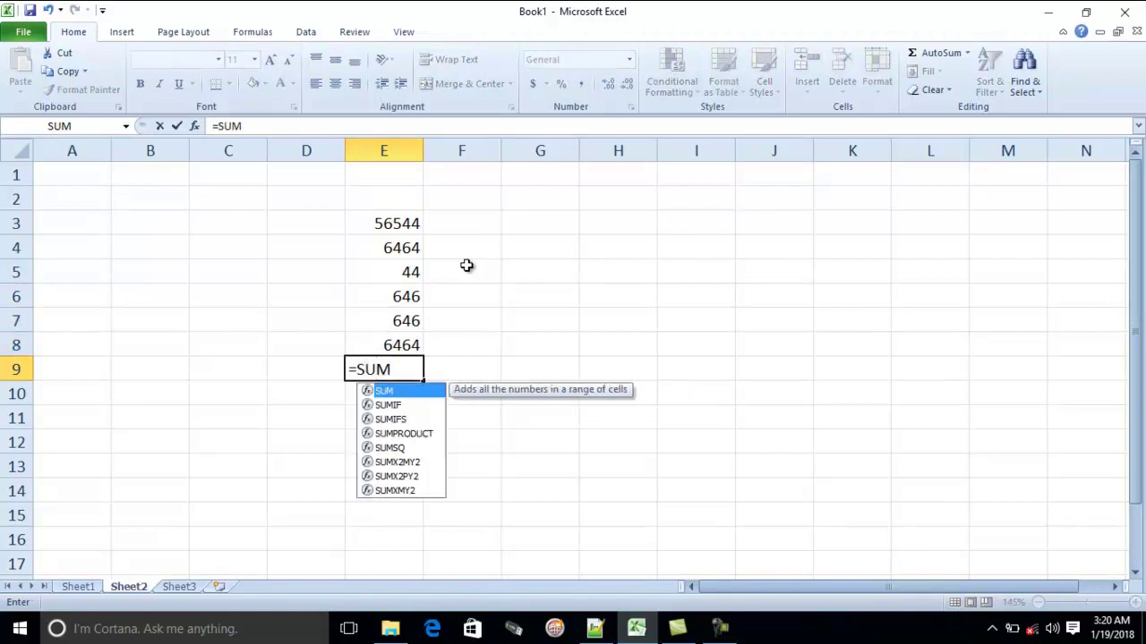
type("(")
left_click_drag(356, 222, 386, 337)
key("Return")
left_click(419, 378)
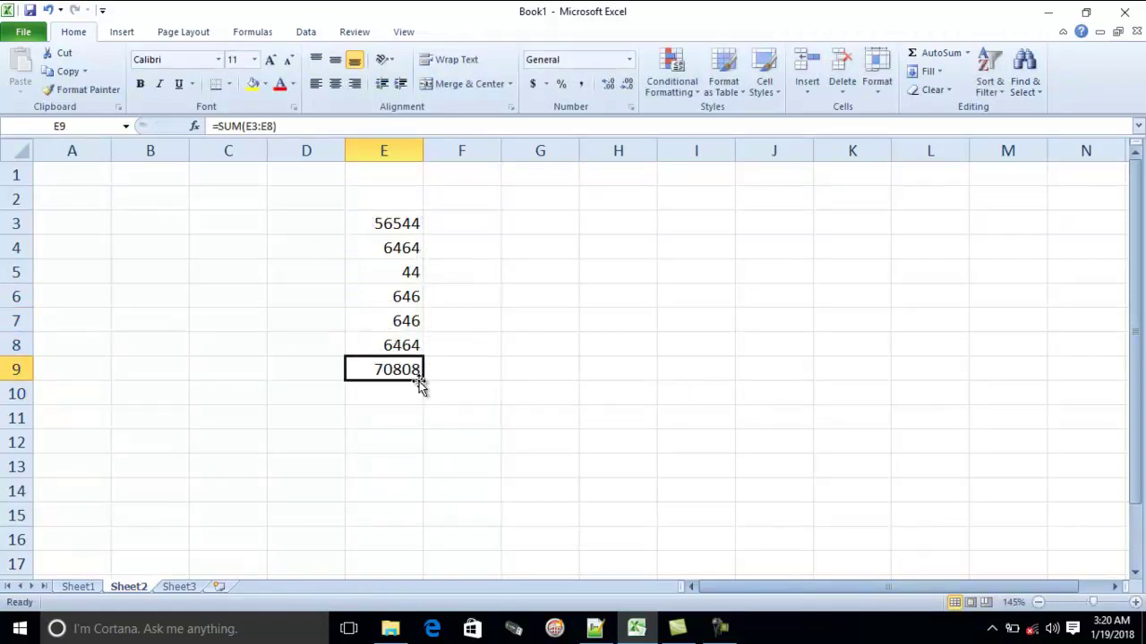
key("Delete")
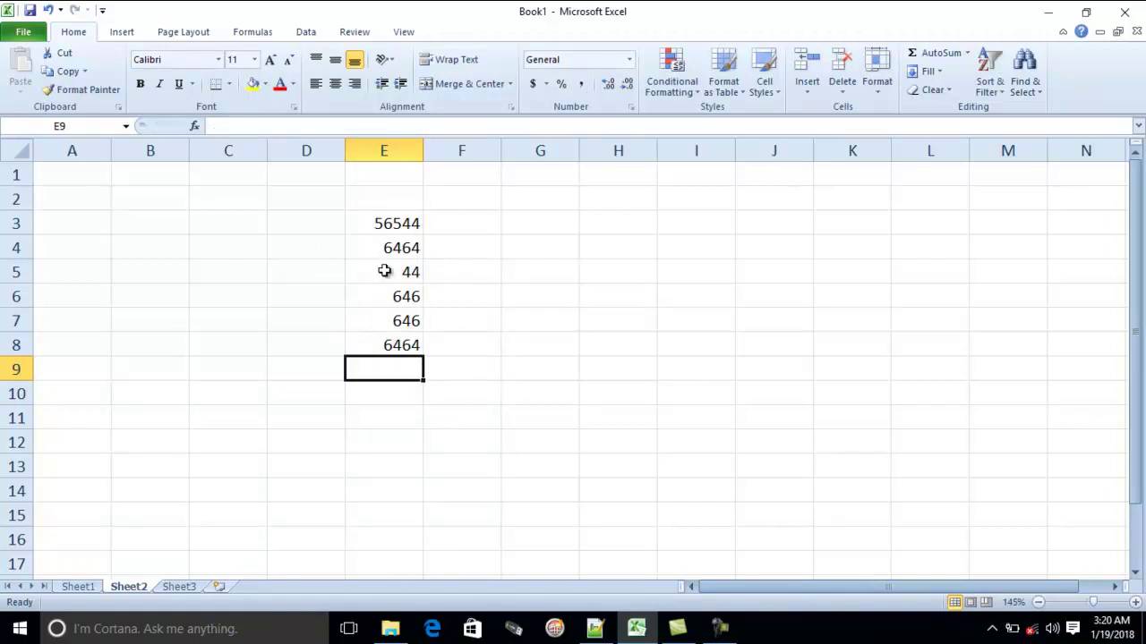
Try =COUNT(E3:E8) in E9, then clear E9 again
key("BackSpace")
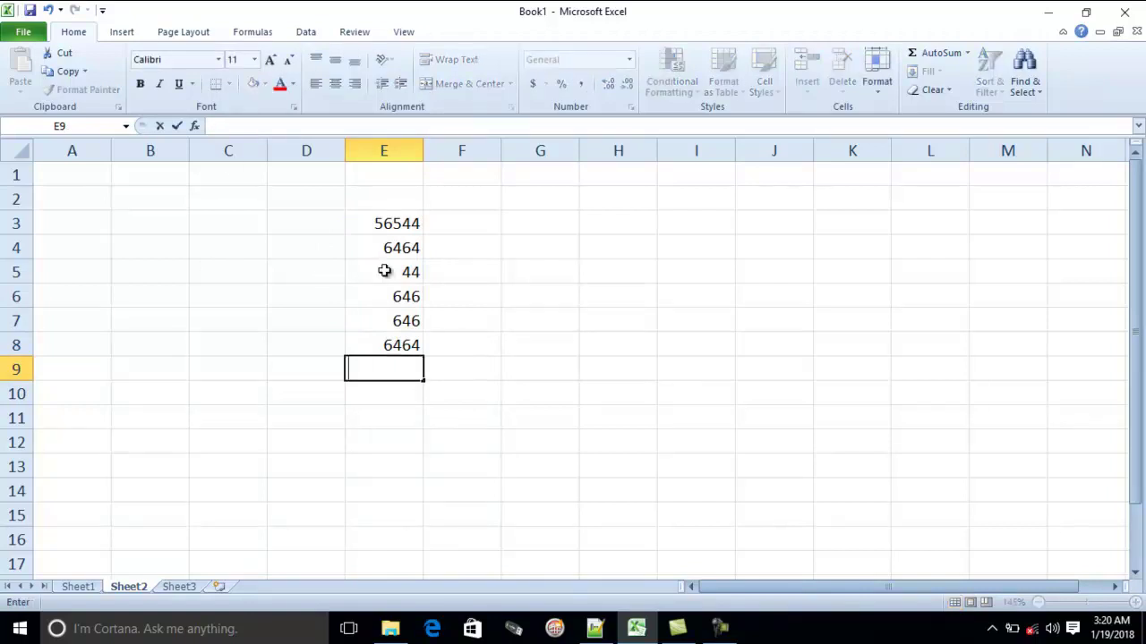
type("=COUNT")
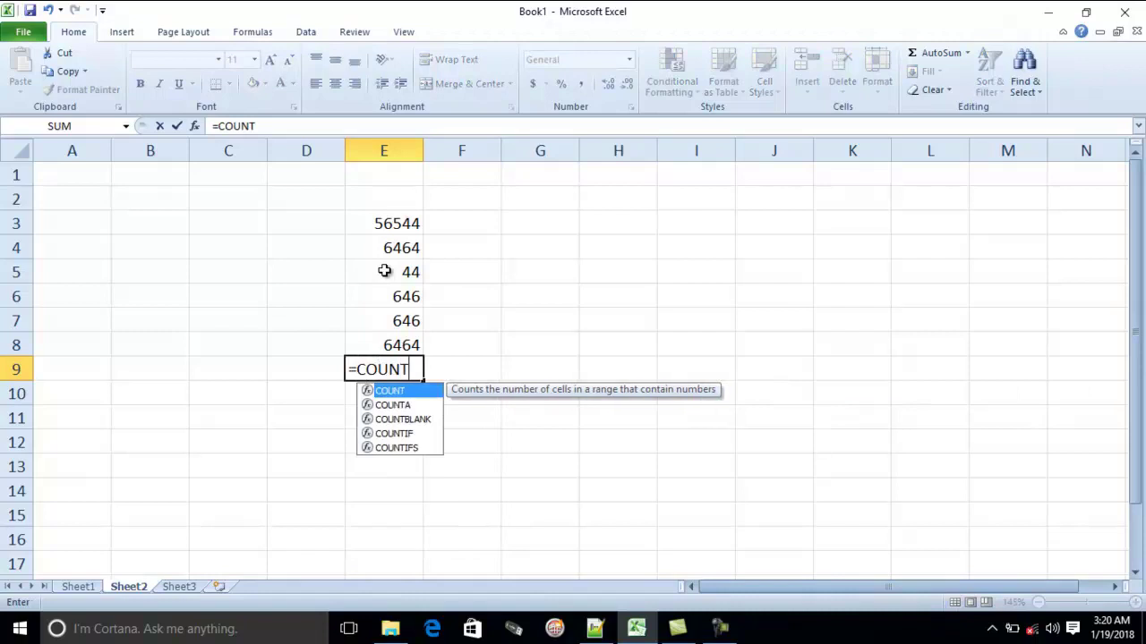
type("(")
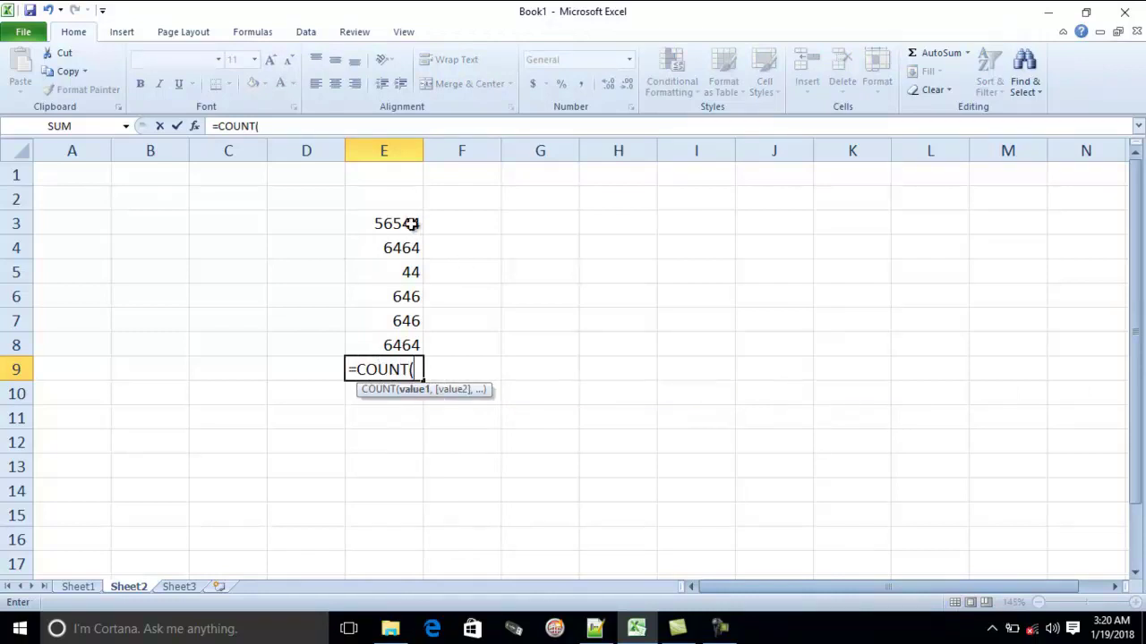
left_click_drag(409, 223, 404, 342)
key("Return")
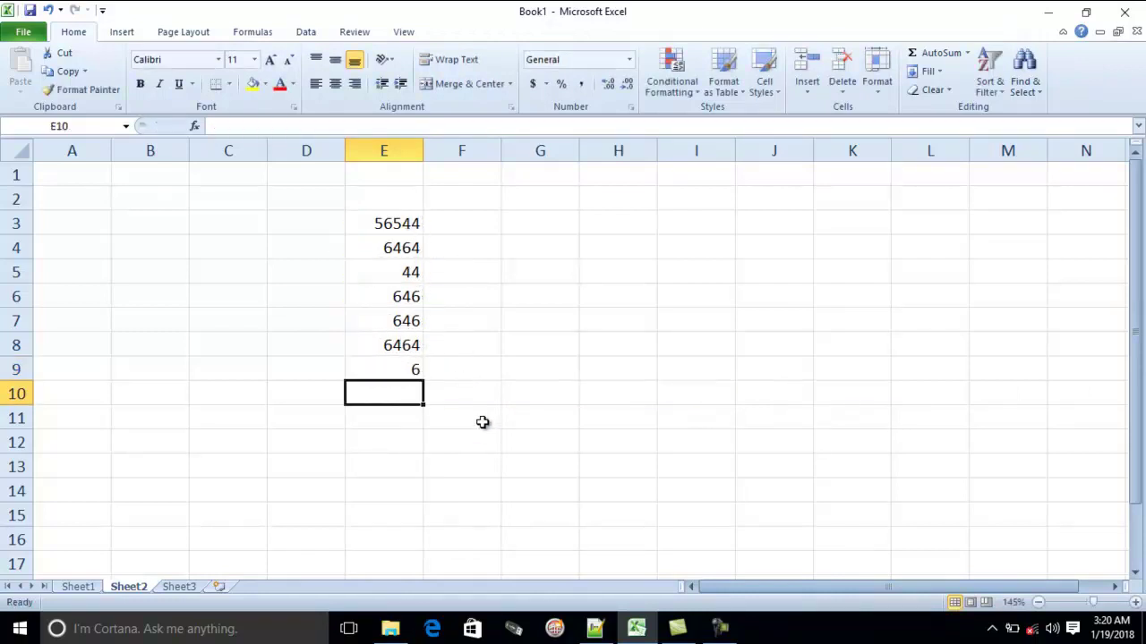
left_click(422, 370)
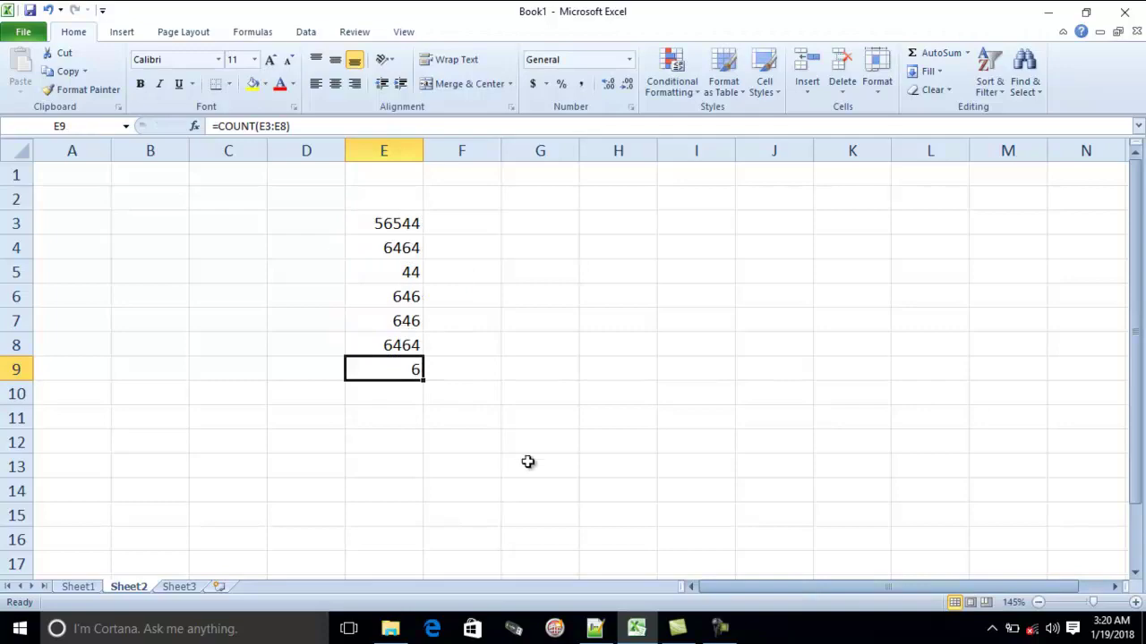
key("Delete")
left_click(471, 365)
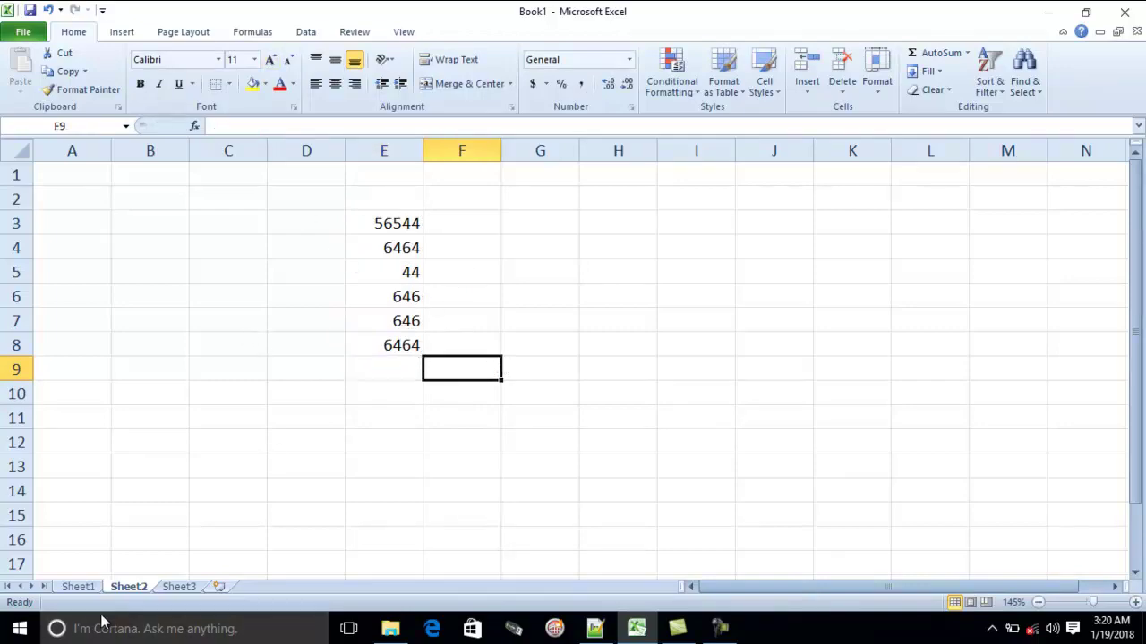
left_click(78, 586)
left_click(379, 307)
scroll(778, 370, "up", 2)
scroll(775, 375, "up", 3)
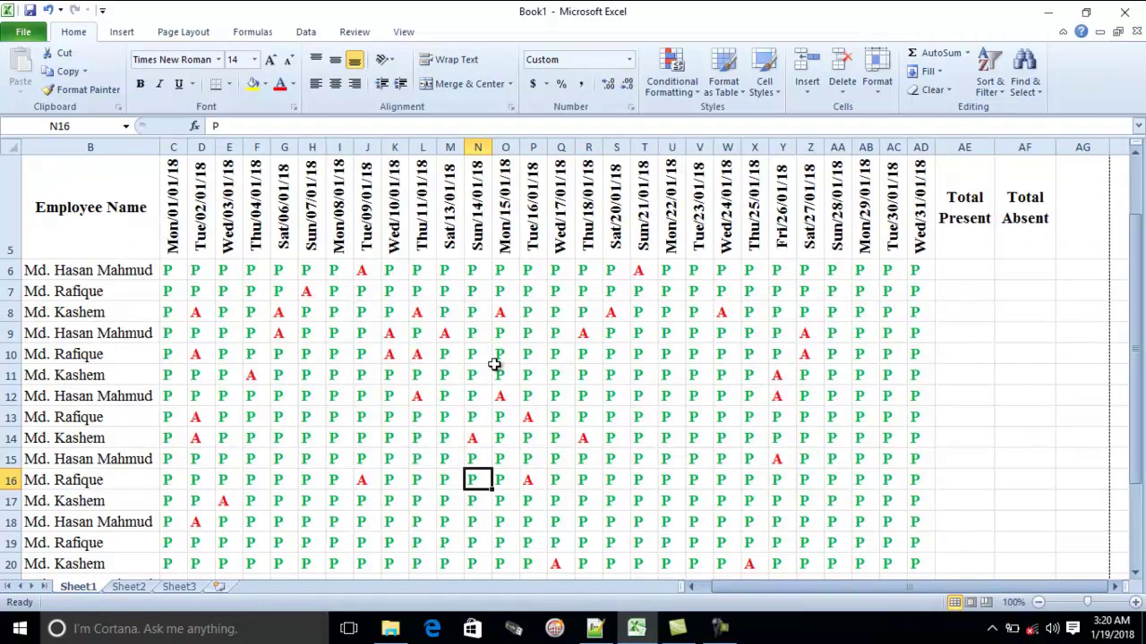
left_click(988, 277)
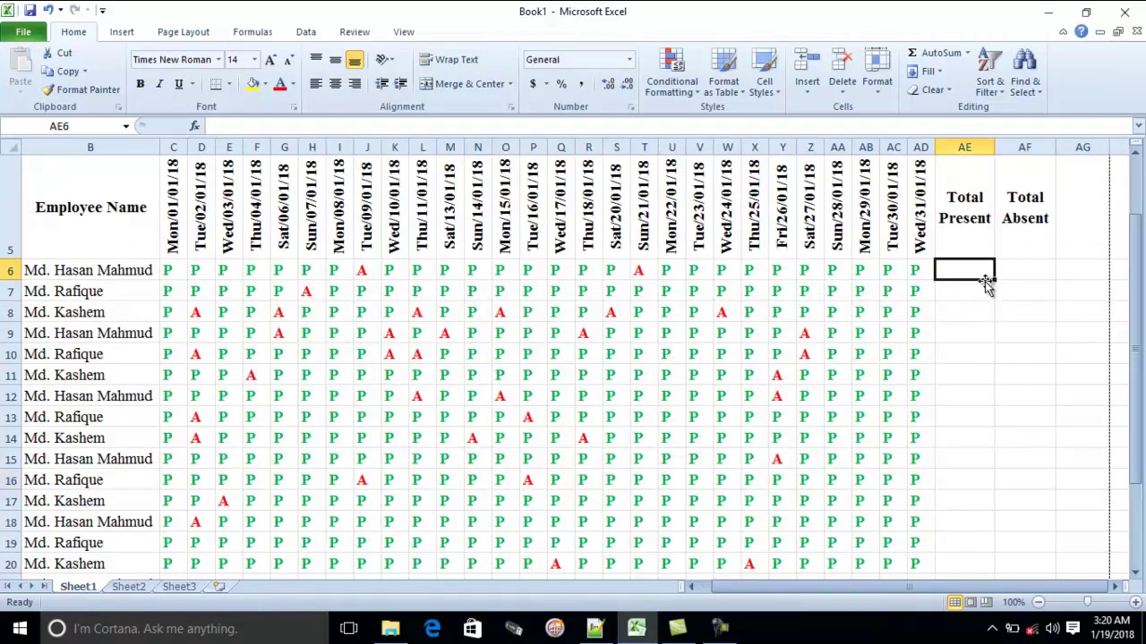
type("=COUNT")
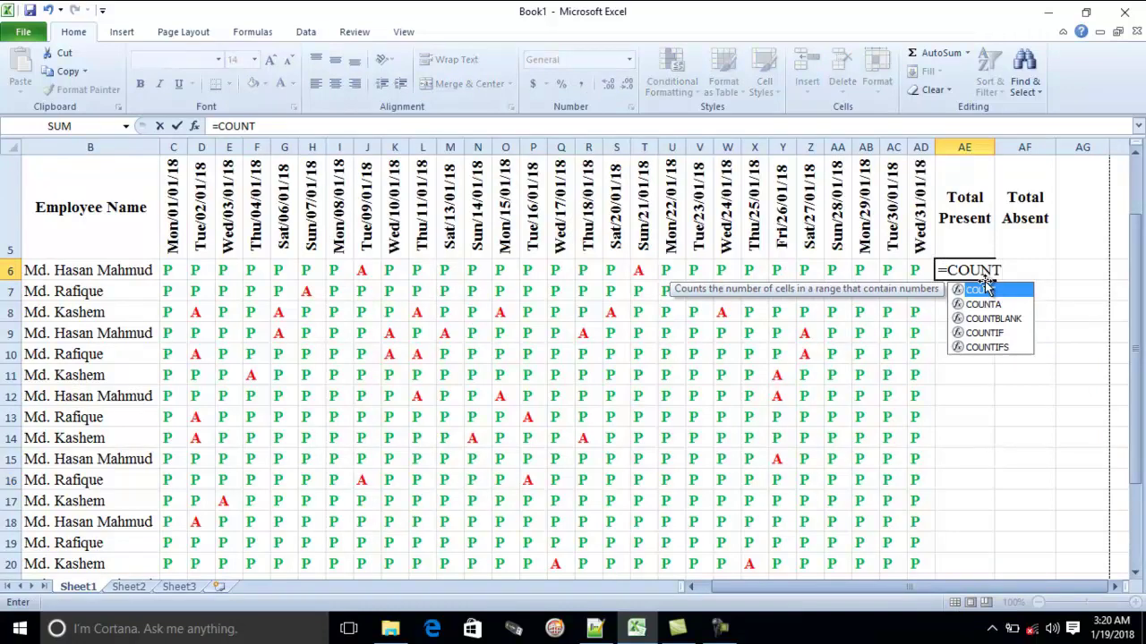
double_click(984, 289)
left_click_drag(168, 270, 915, 268)
key("Return")
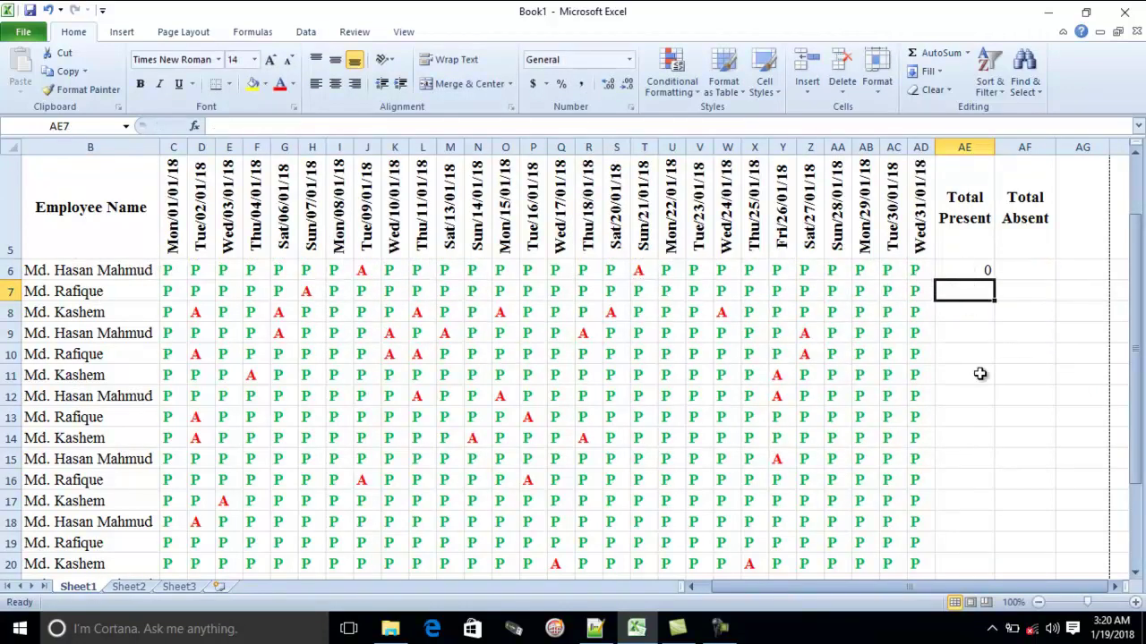
left_click(970, 270)
key("Delete")
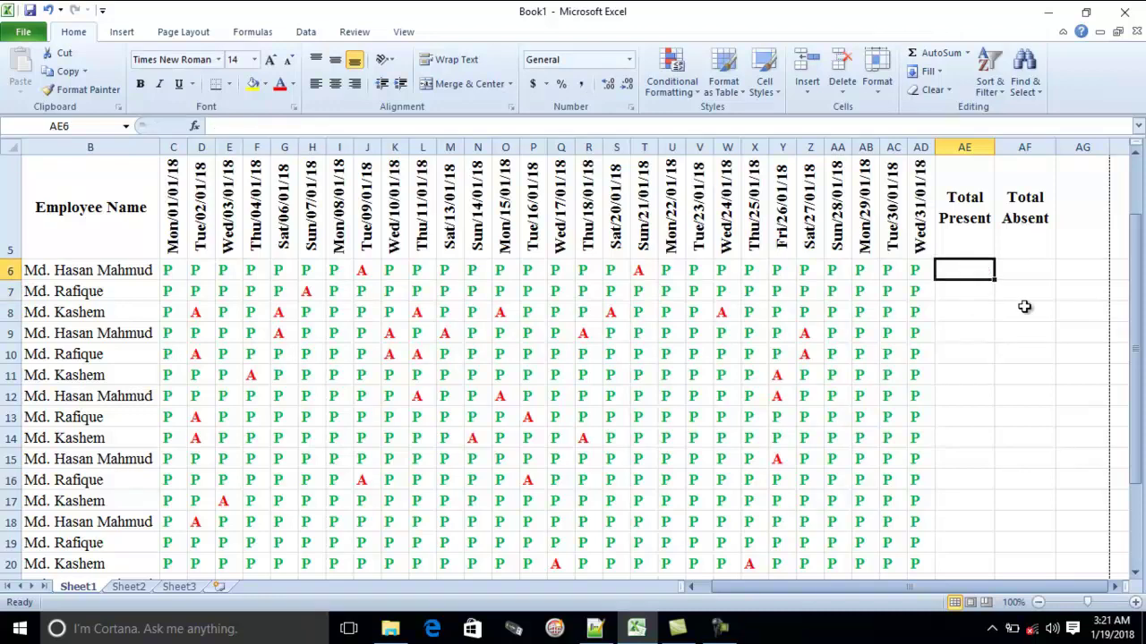
Enter =COUNTIF(C6:AD6,"P") in AE6 to count the first employee's present days
type("=")
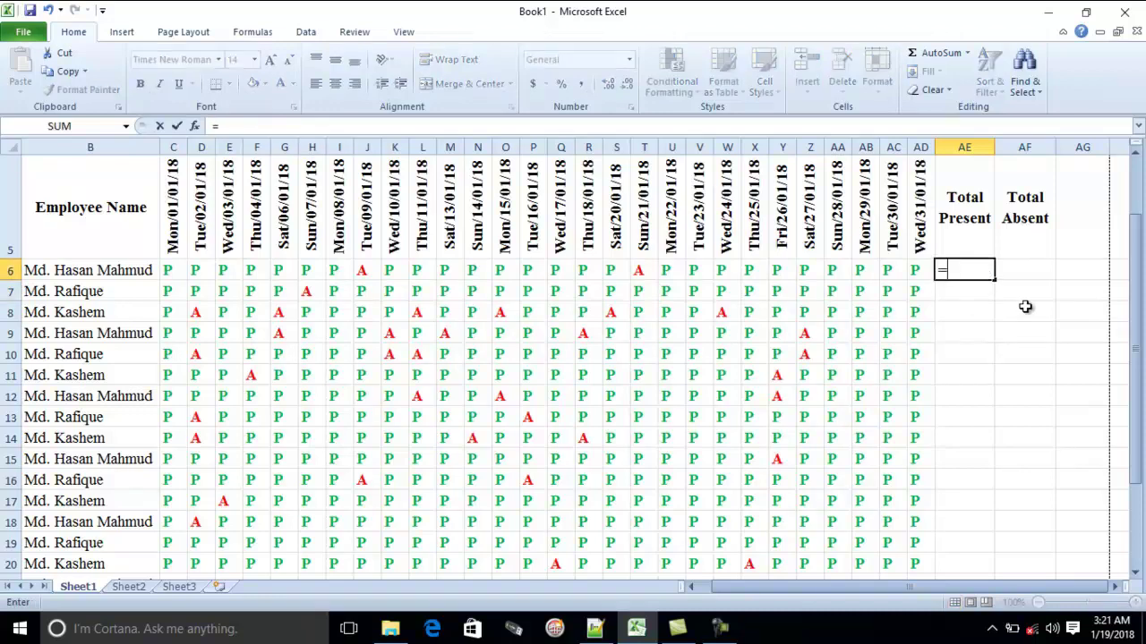
type("COUNTIF")
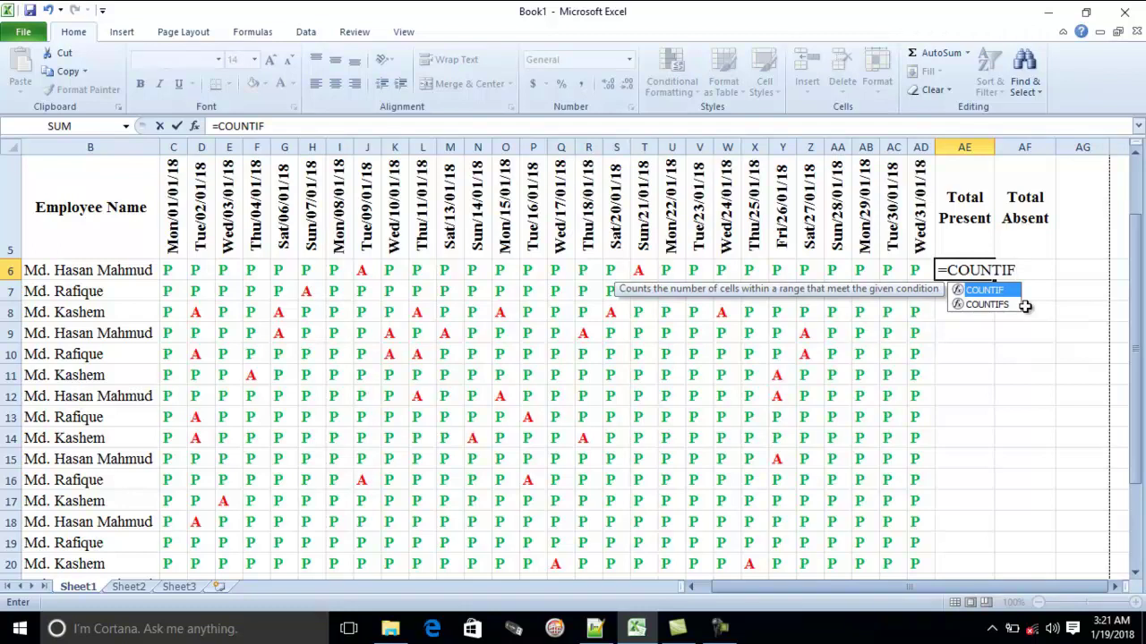
type("(")
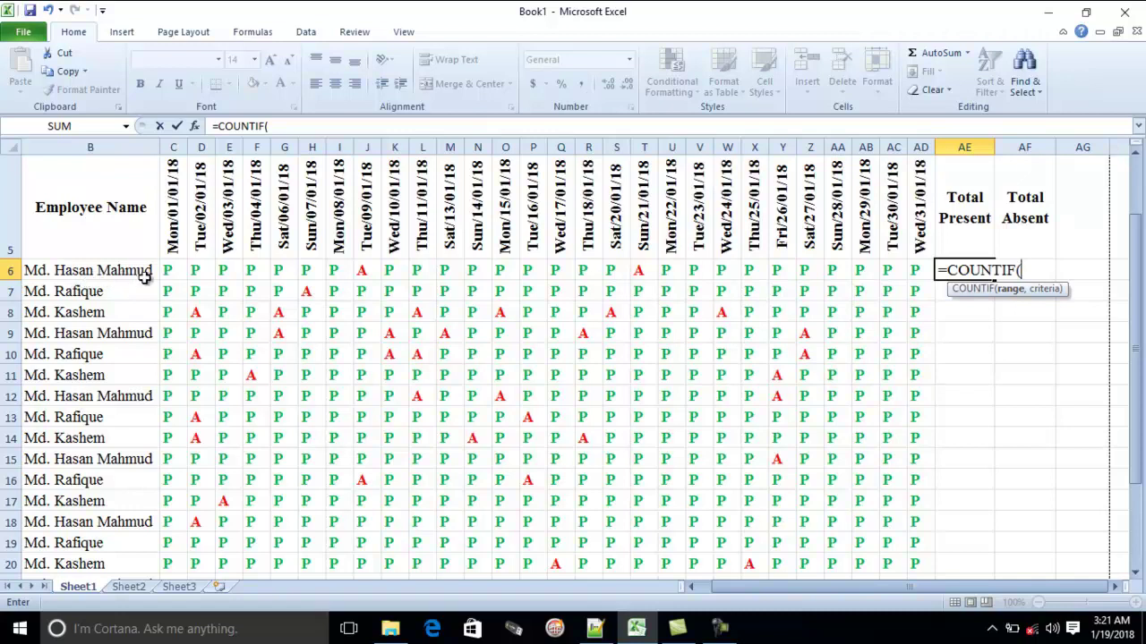
left_click_drag(168, 272, 921, 268)
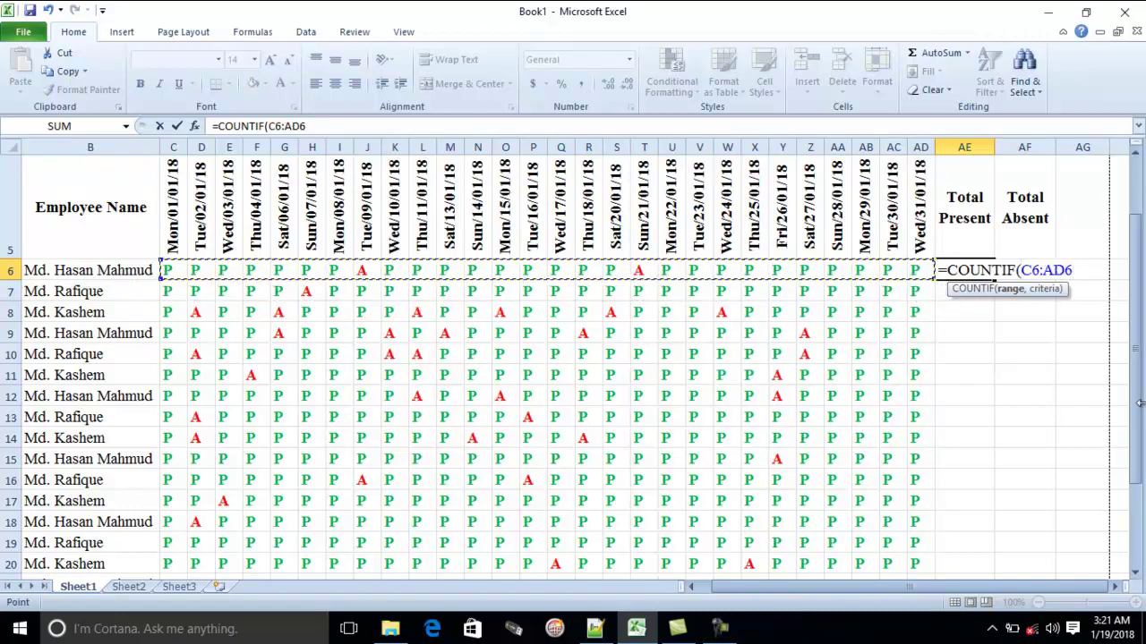
type(",\"P")
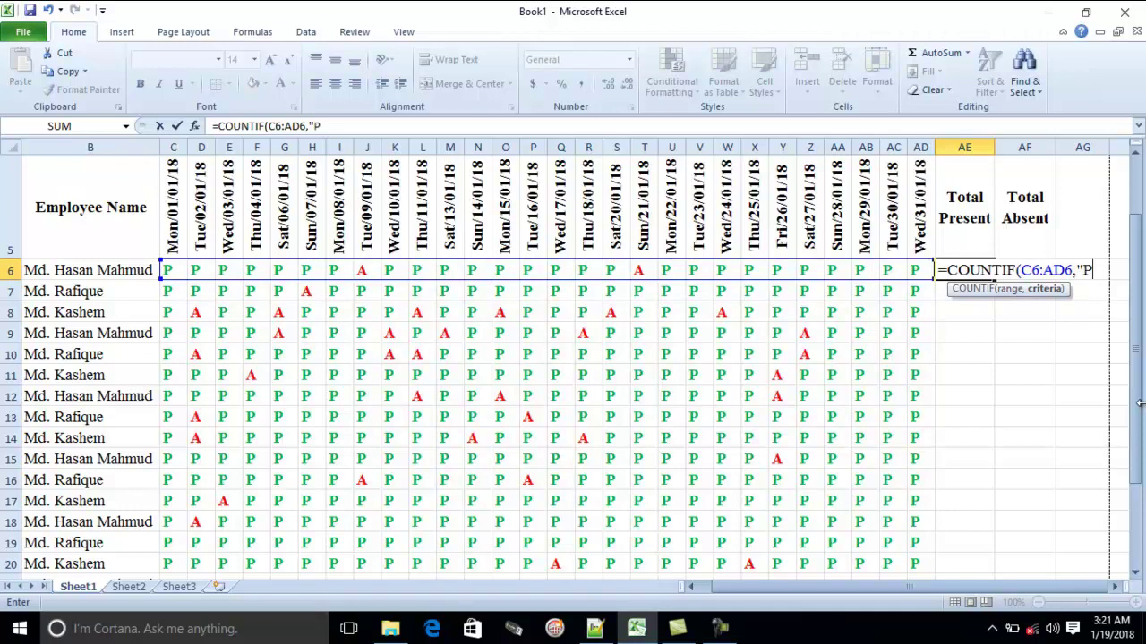
type("[")
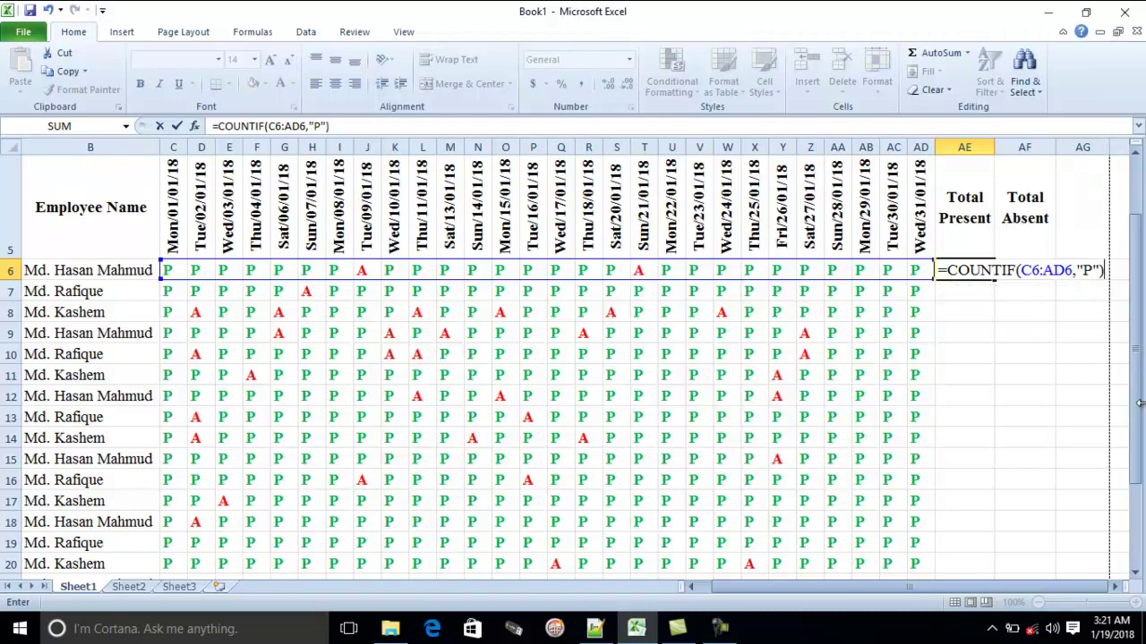
key("Return")
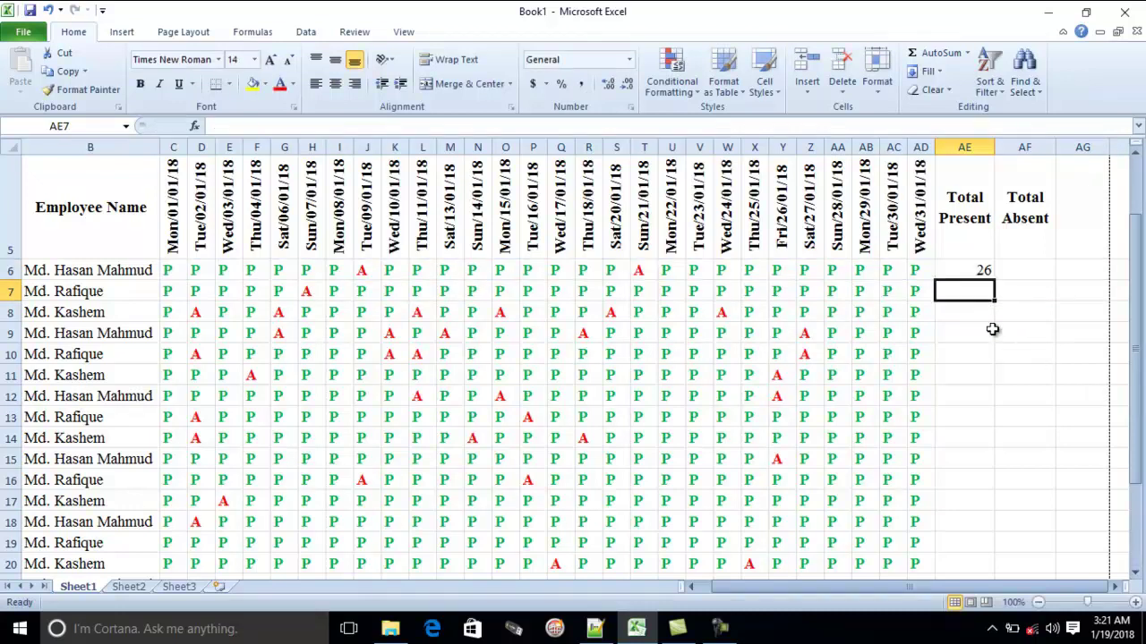
Fill the AE6 present-count formula down the Total Present column for all employees
left_click(973, 272)
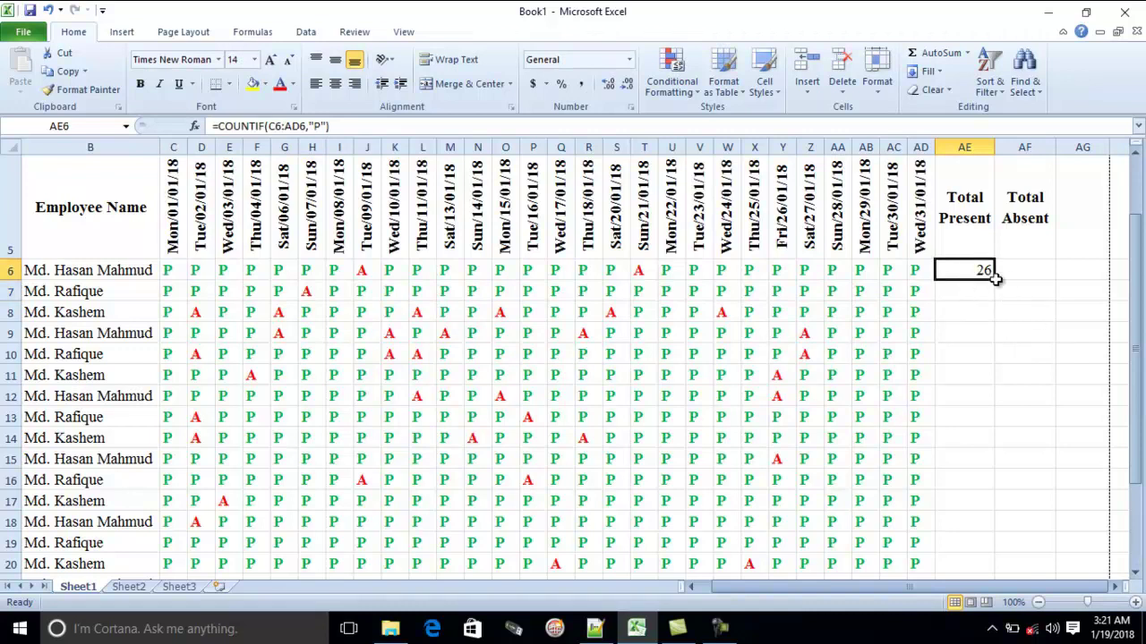
left_click(1000, 326)
left_click(981, 274)
double_click(994, 282)
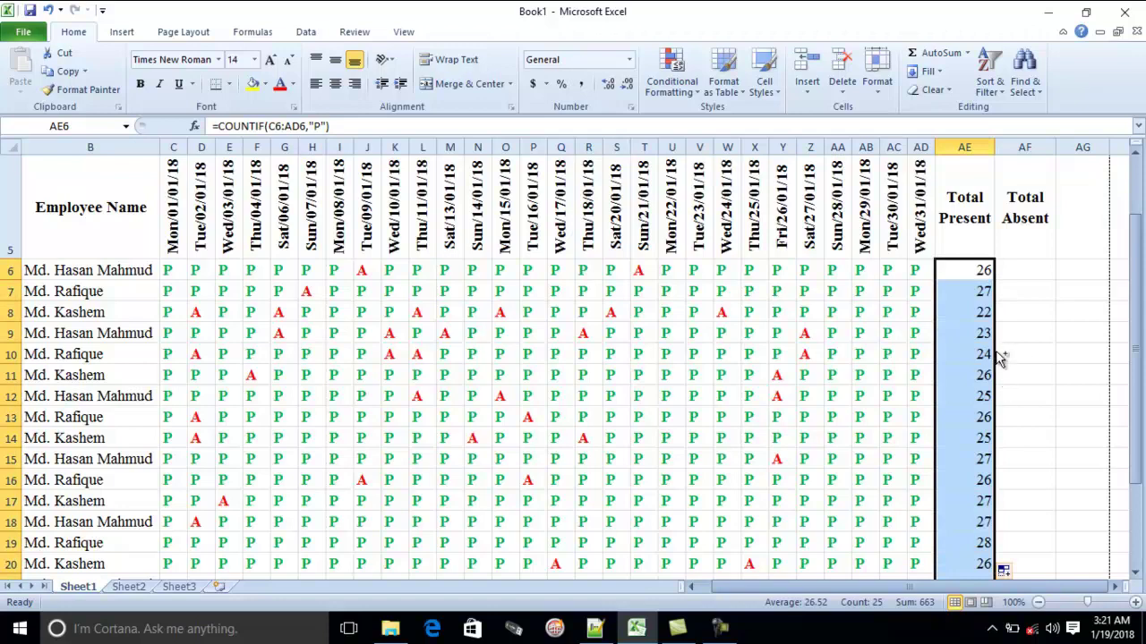
left_click(984, 274)
double_click(993, 281)
left_click(1022, 269)
Enter =COUNTIF(C6:AD6,"A") in AF6, fill it down column AF, then clear the filled results
type("=")
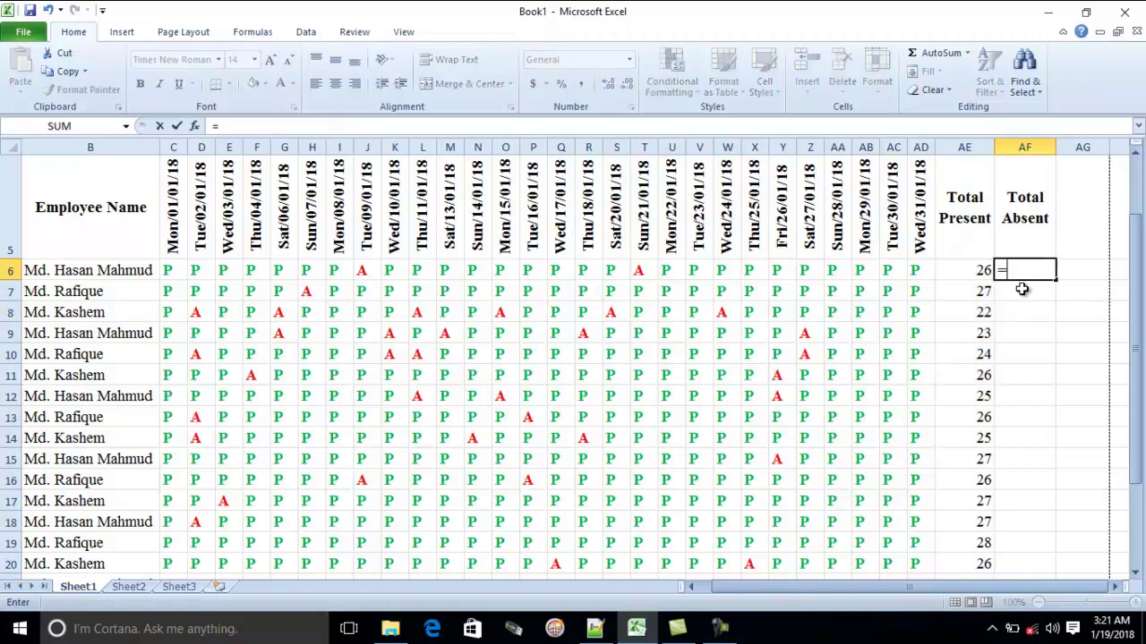
type("COUNT")
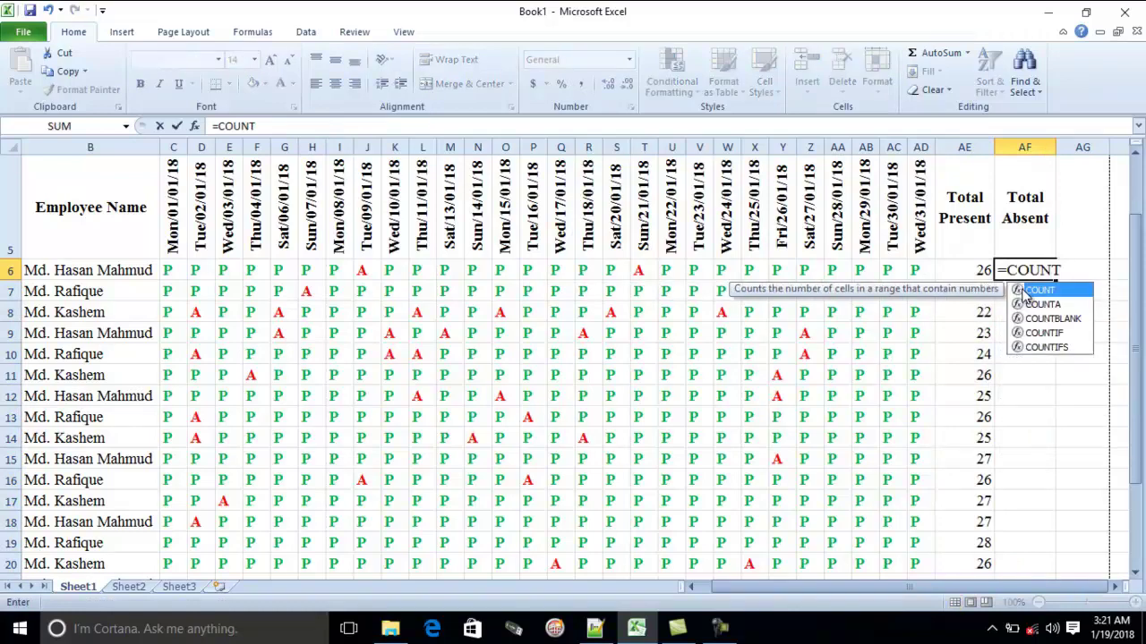
type("IF")
double_click(1025, 295)
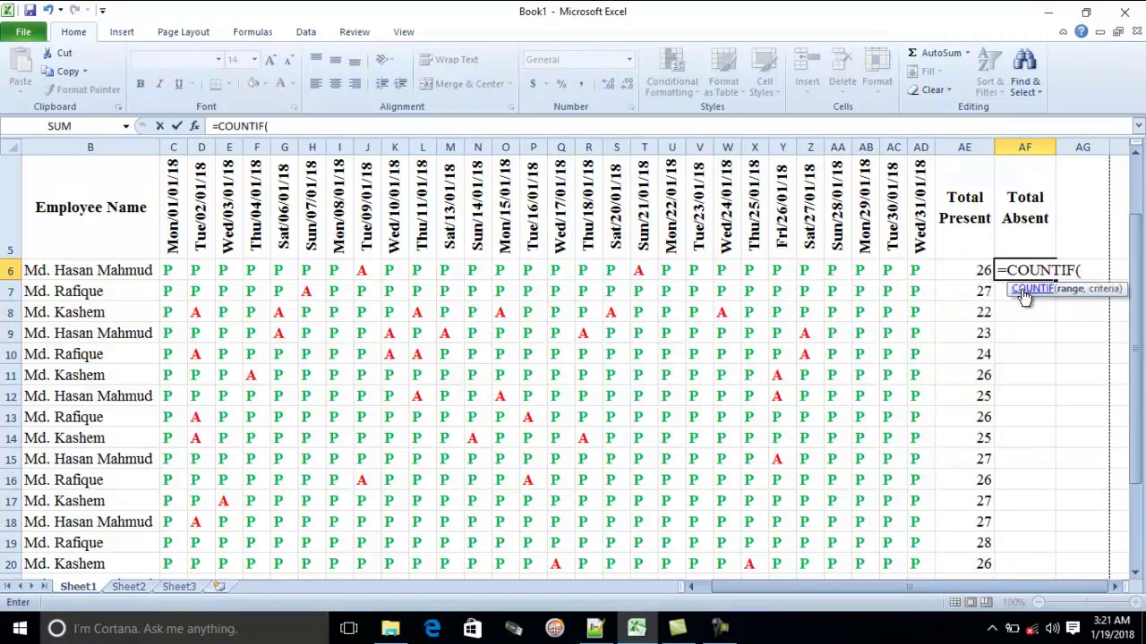
left_click_drag(167, 269, 917, 268)
type(",")
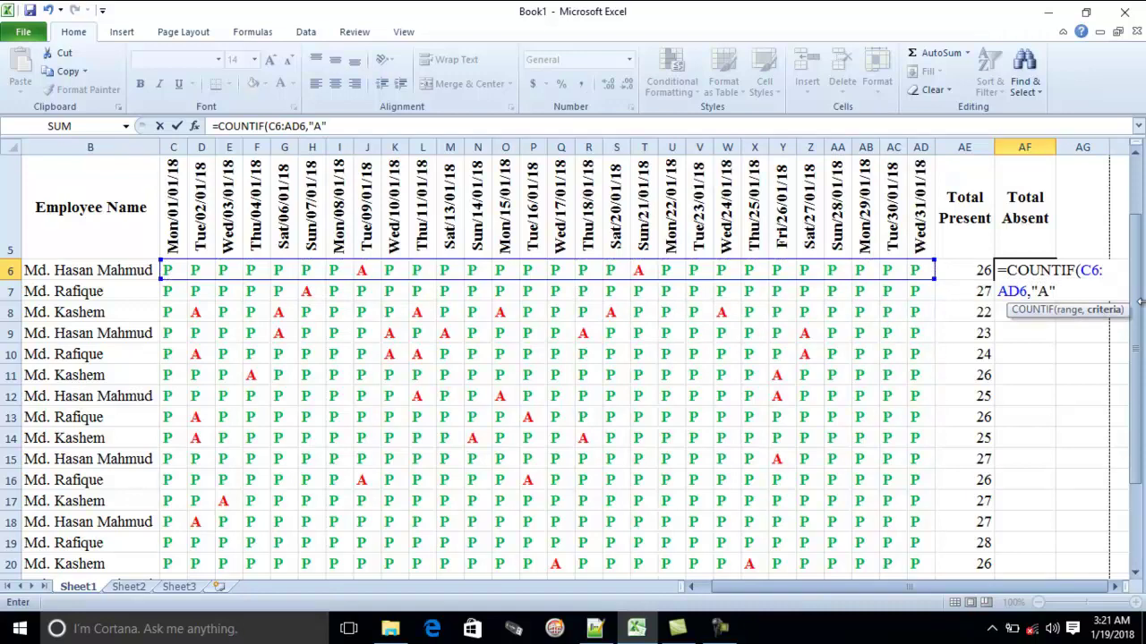
type("\"A\"")
key("Return")
left_click(1012, 272)
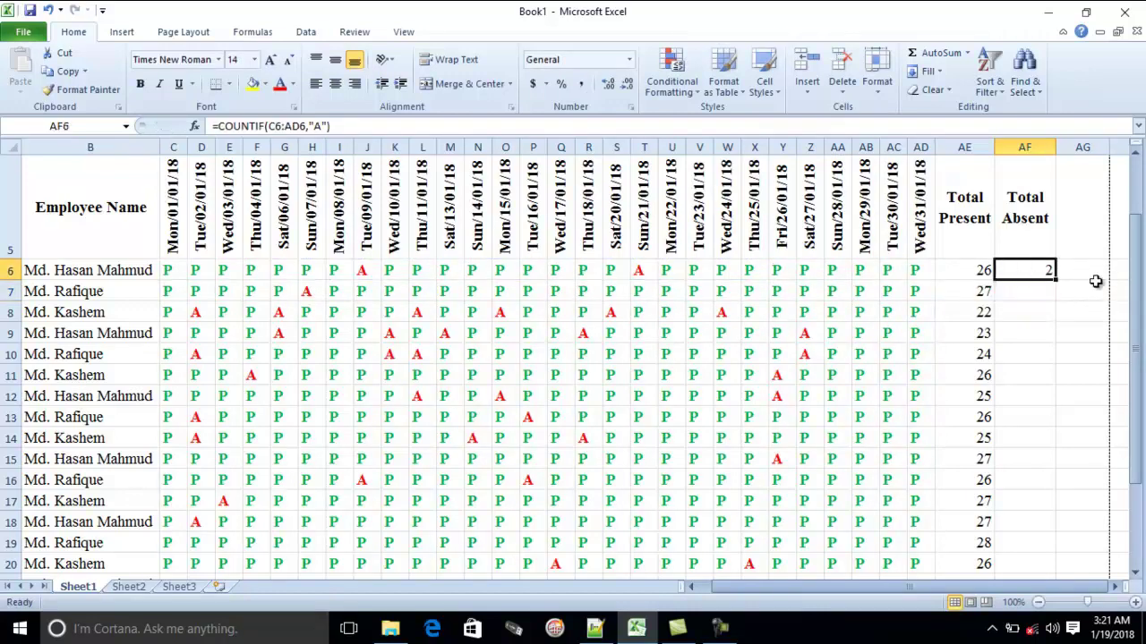
double_click(1054, 273)
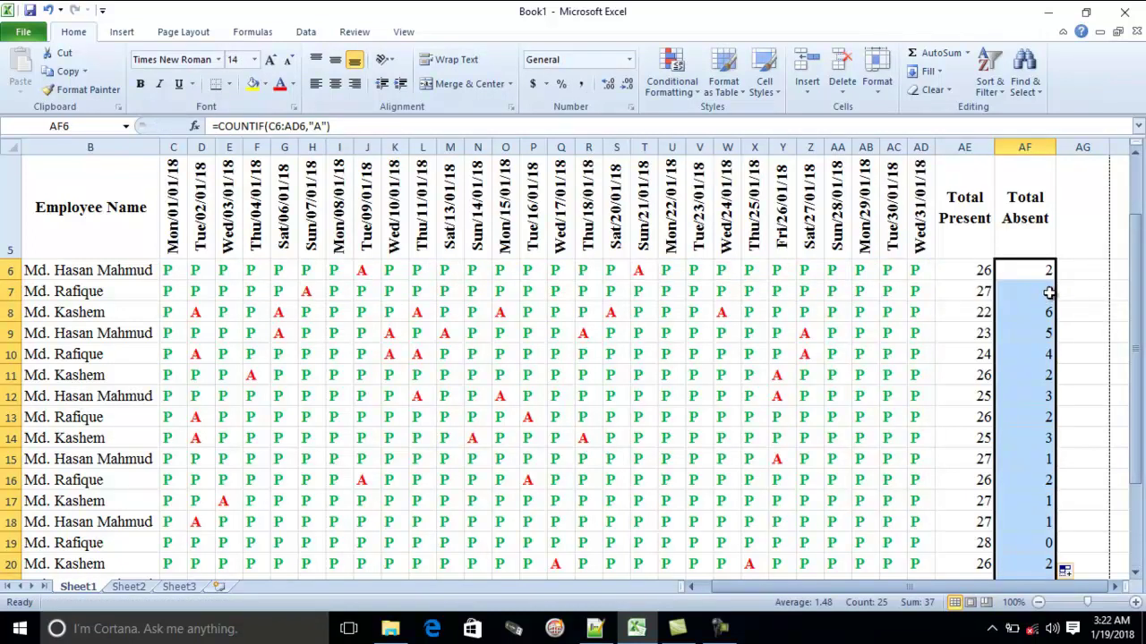
key("Delete")
Copy AE6's COUNTIF formula and paste it into AF6
left_click(972, 273)
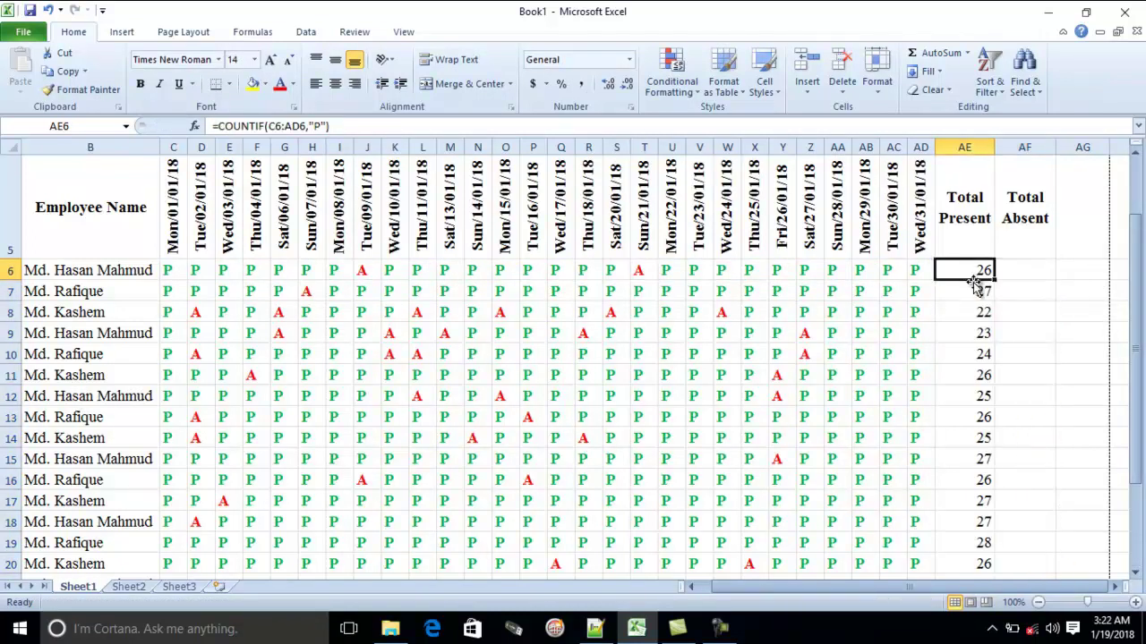
key("ctrl+c")
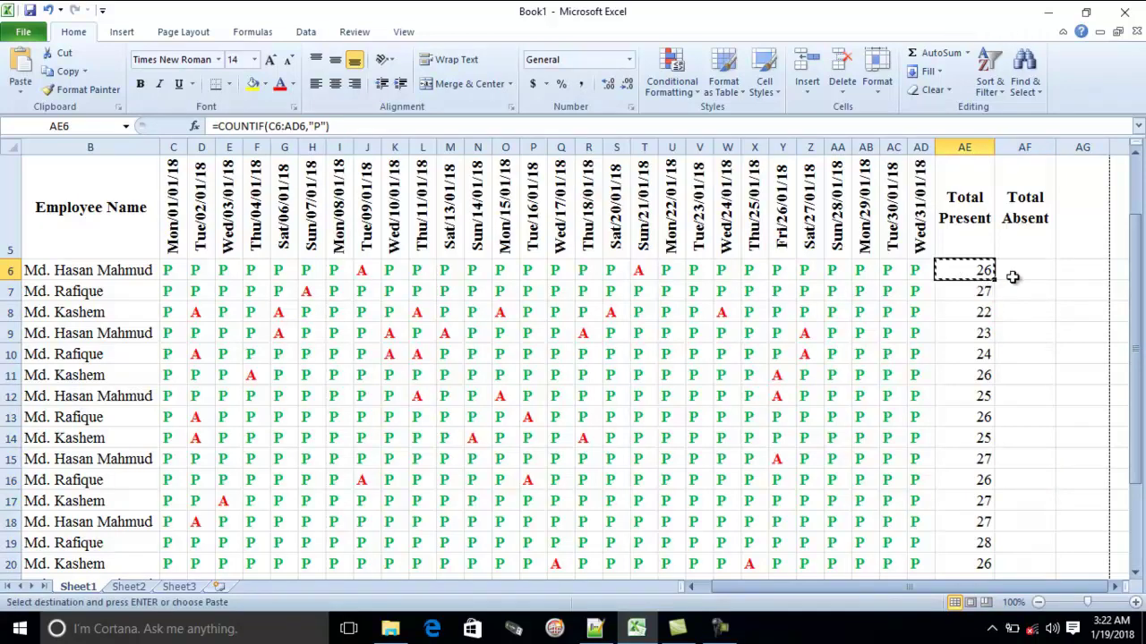
left_click(1017, 273)
key("ctrl+v")
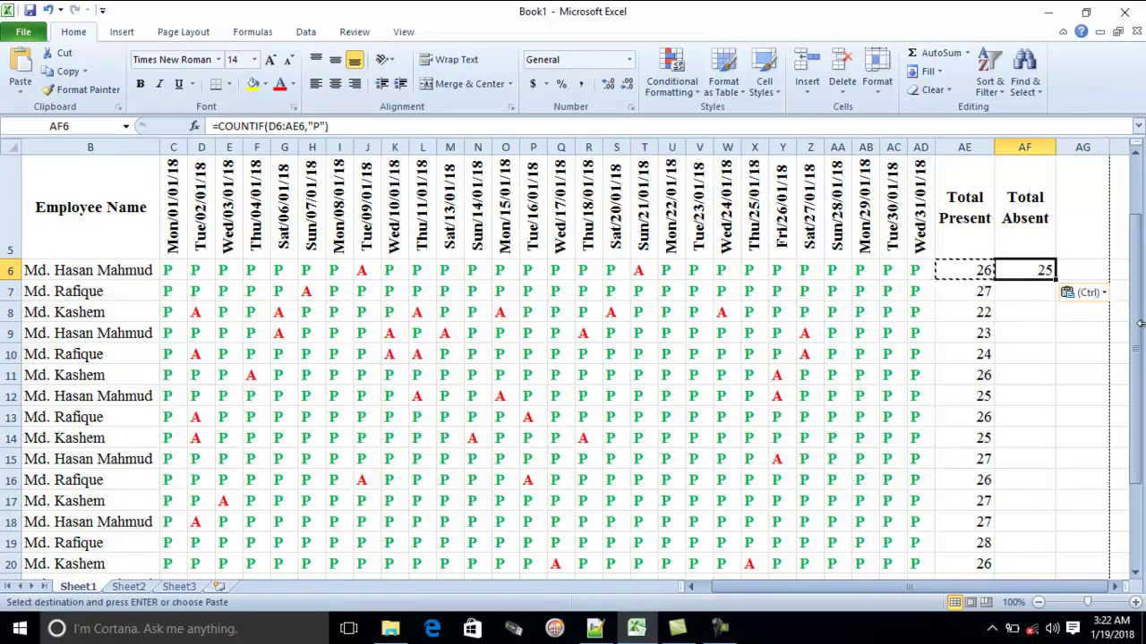
key("Right")
key("Down")
key("Down")
key("Down")
Change AF6's criterion from "P" to "A", fill it down column AF, and centre the counts
left_click(1045, 275)
double_click(1047, 278)
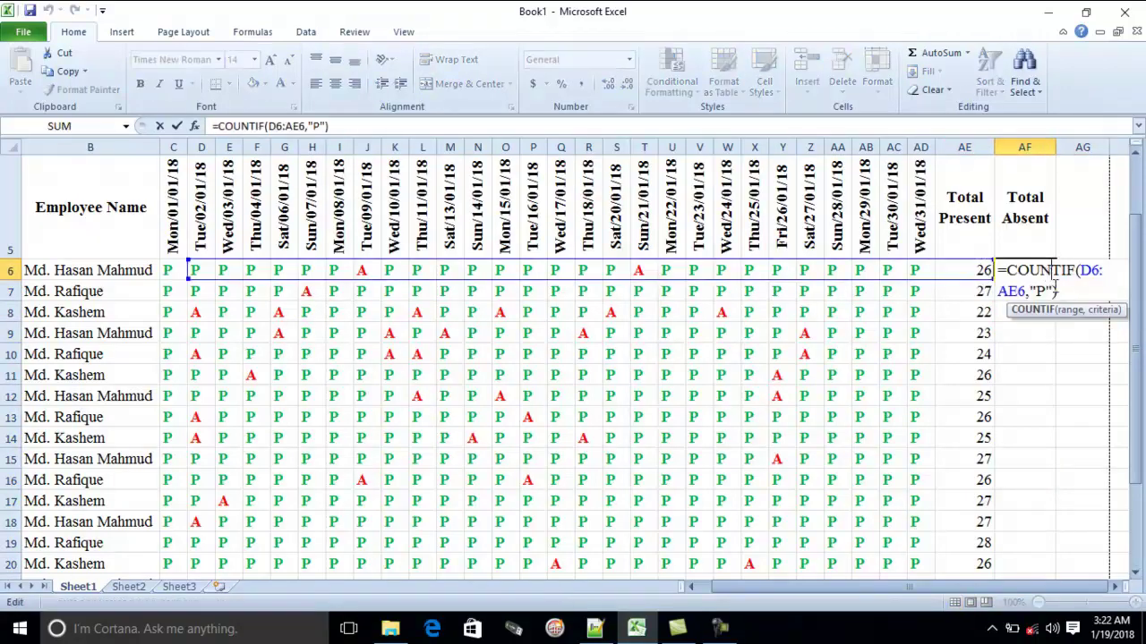
double_click(1040, 291)
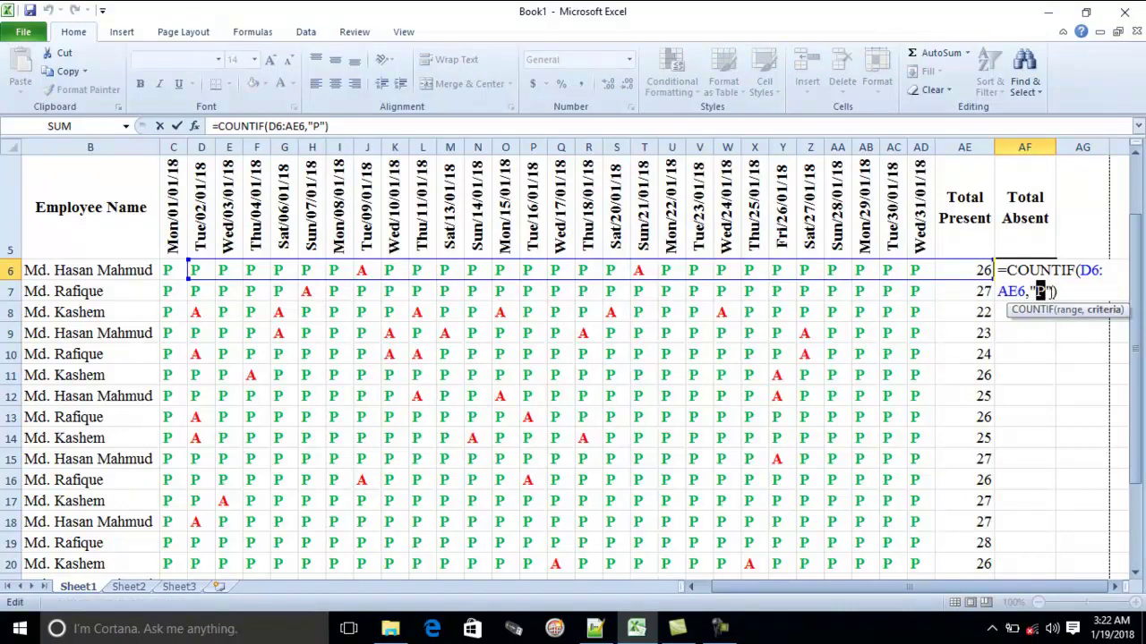
type("A")
key("Return")
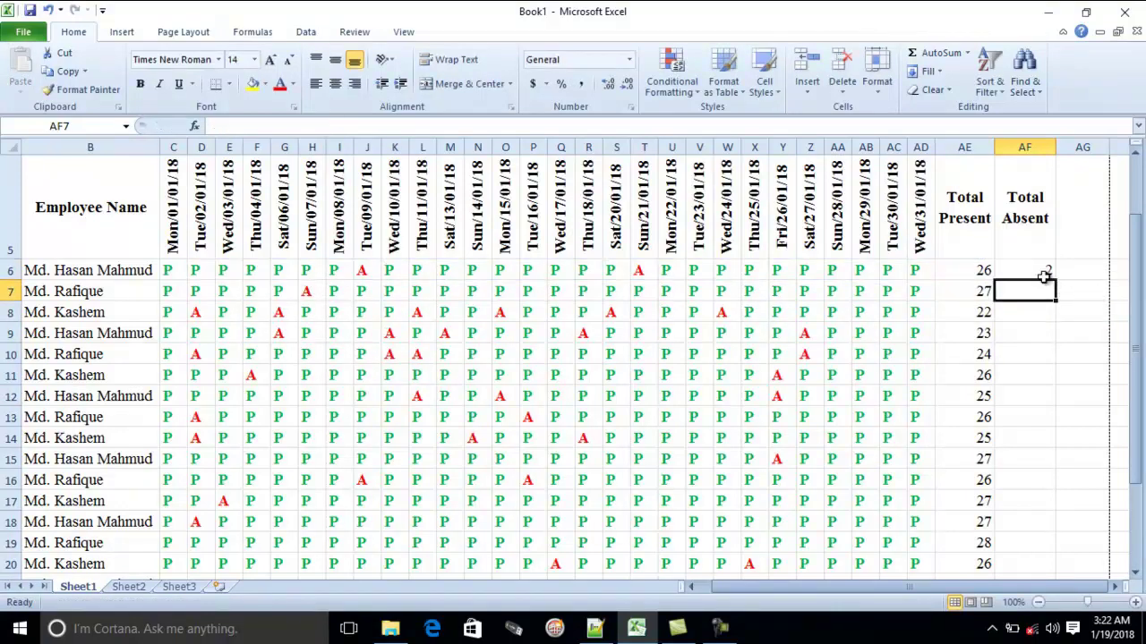
left_click(1045, 276)
double_click(1056, 282)
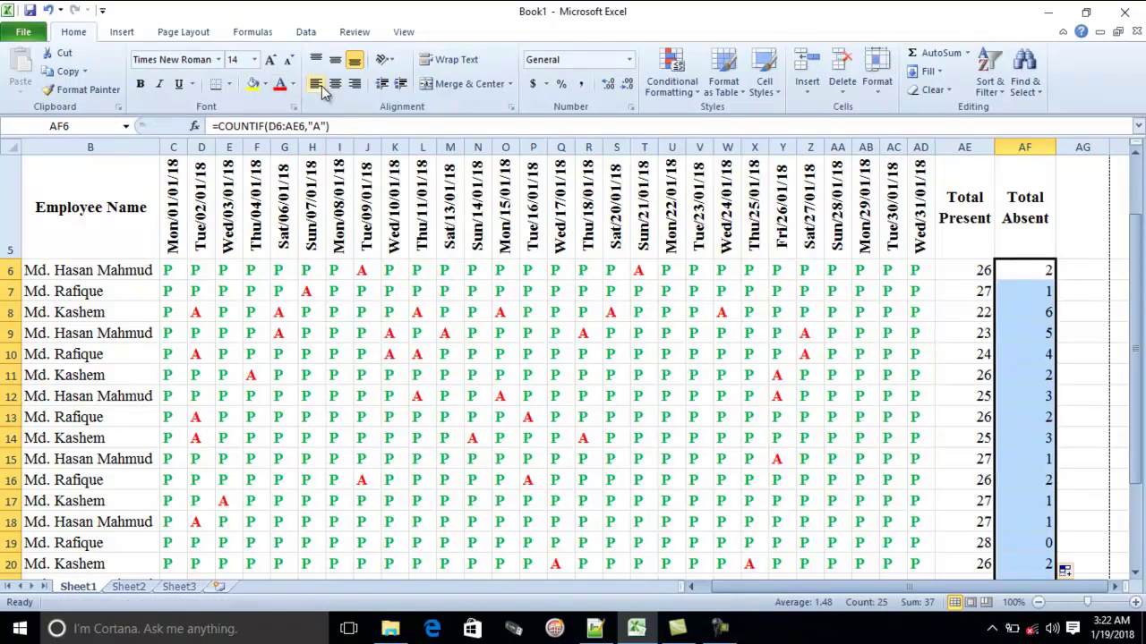
left_click(336, 85)
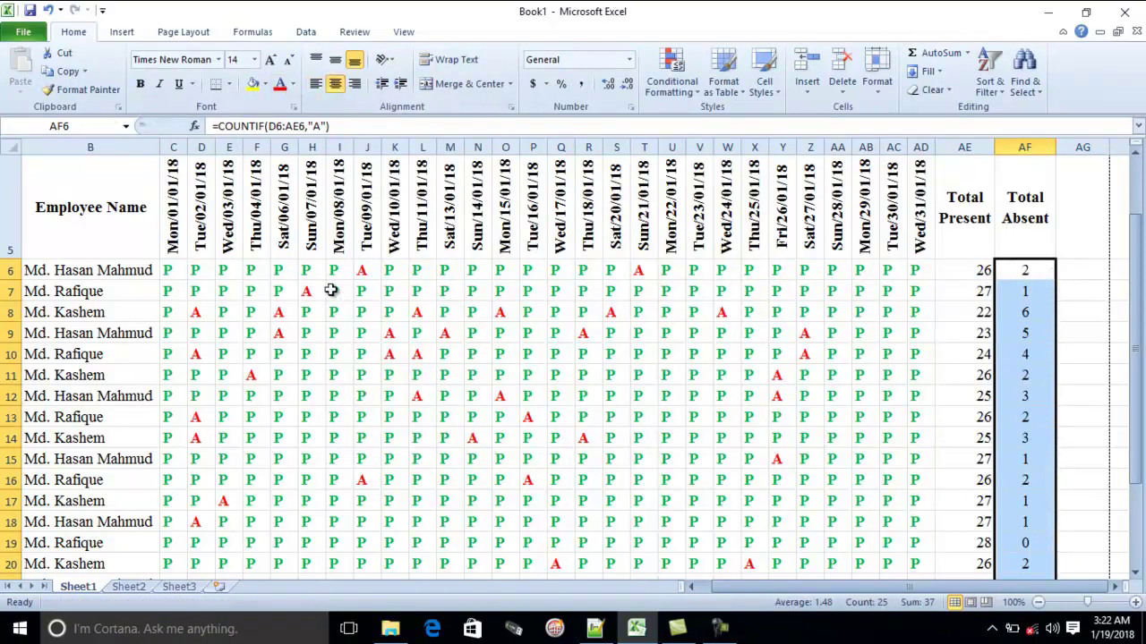
scroll(340, 319, "up", 1)
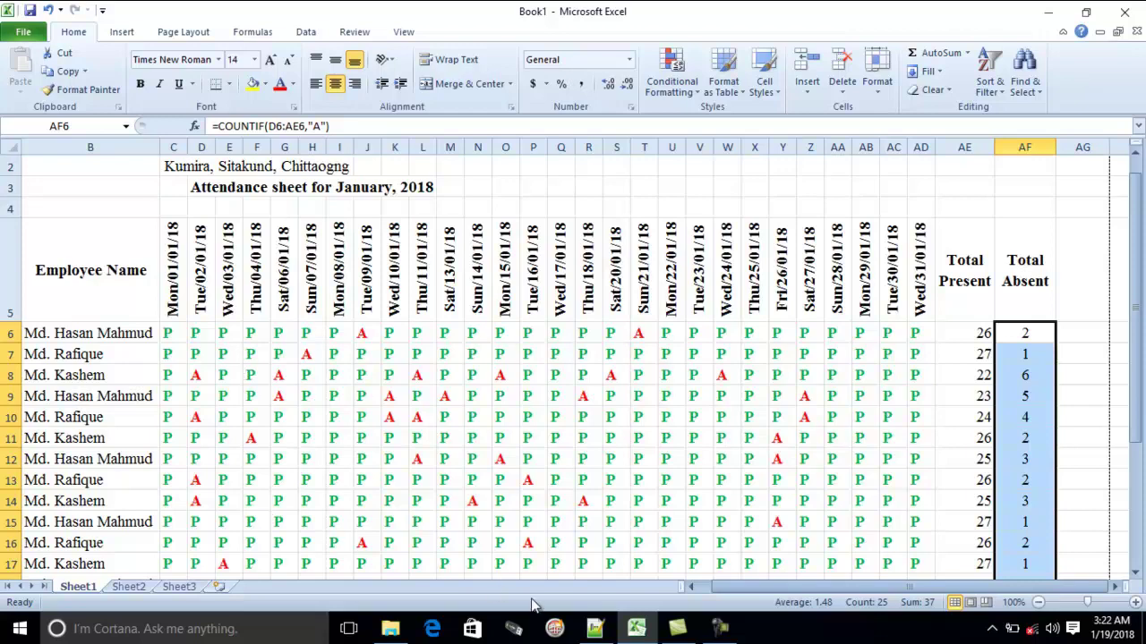
left_click(699, 480)
left_click(719, 629)
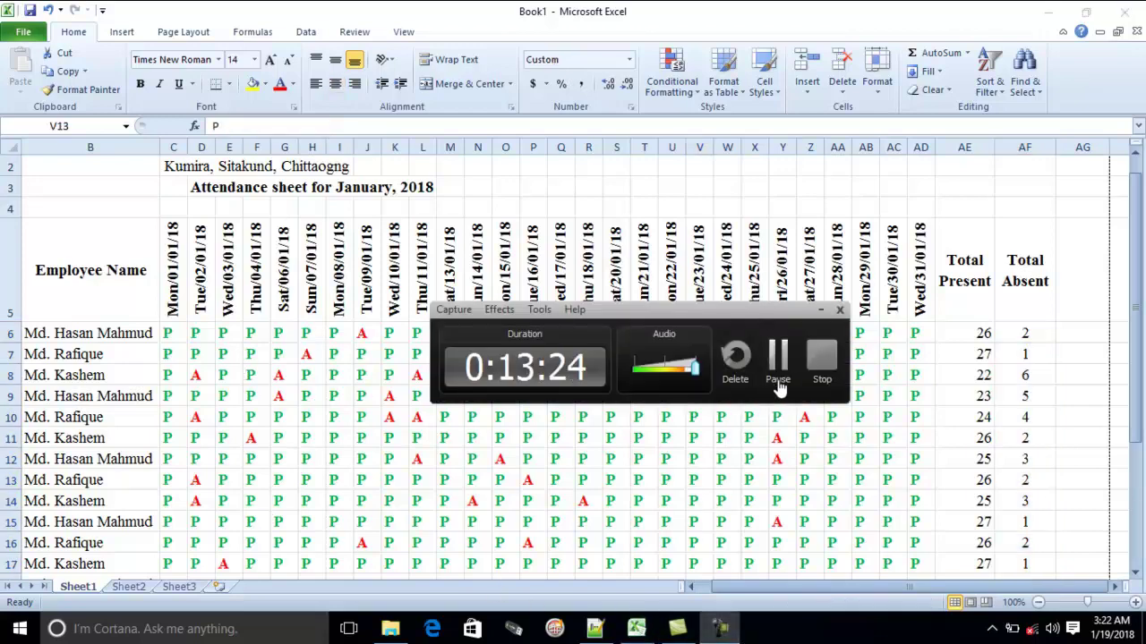